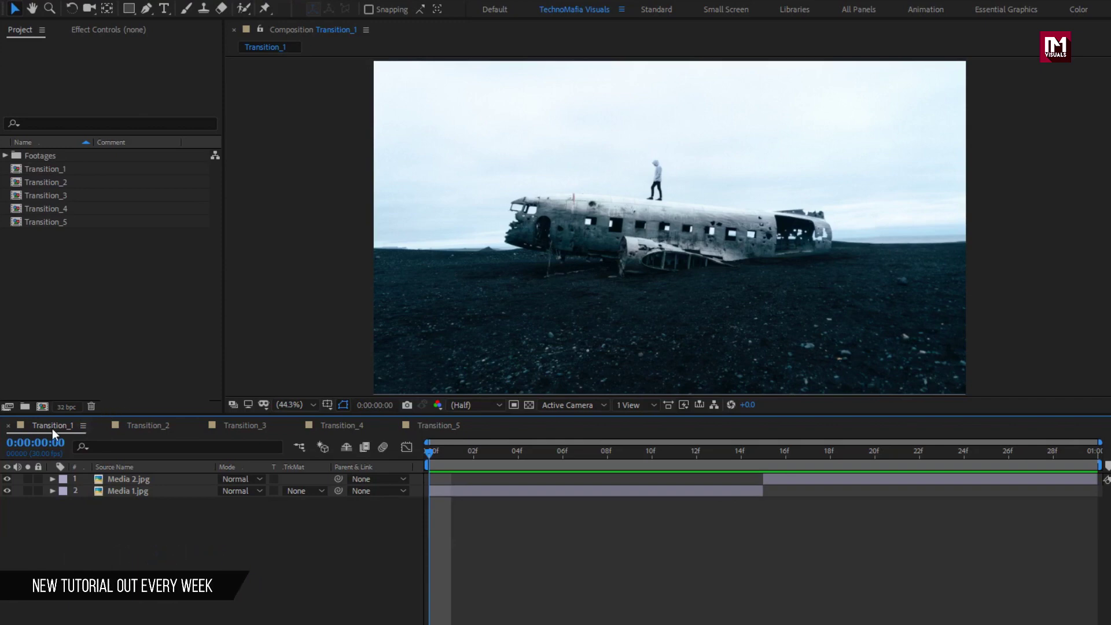
Look through the other Transition compositions, including Transition_3 and Transition_5, and return to Transition_1
left_click(151, 426)
left_click(240, 425)
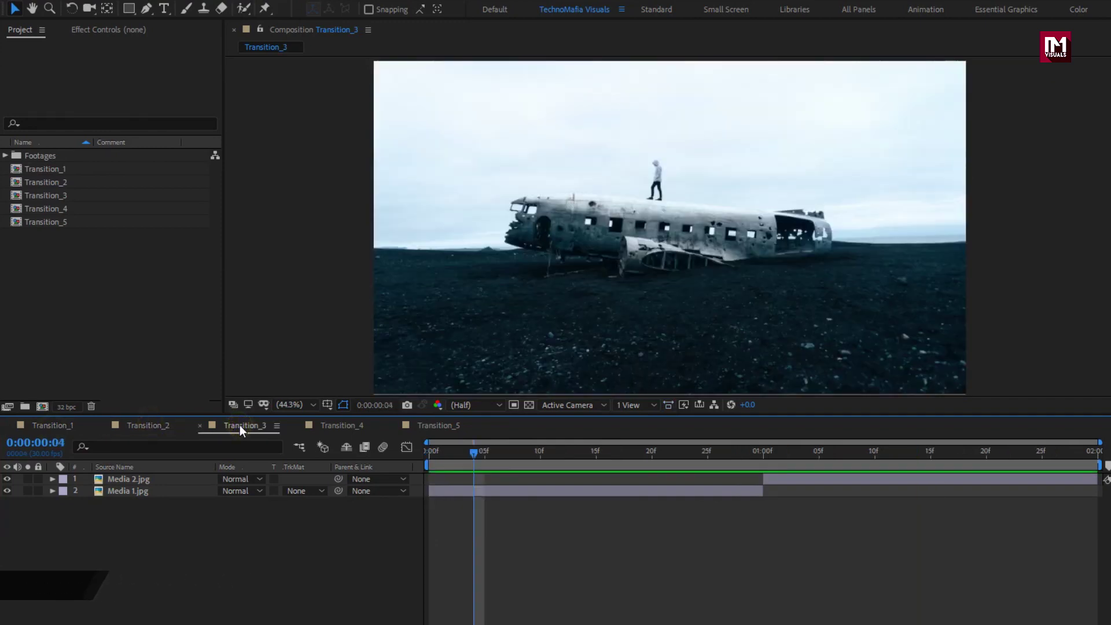
left_click(436, 426)
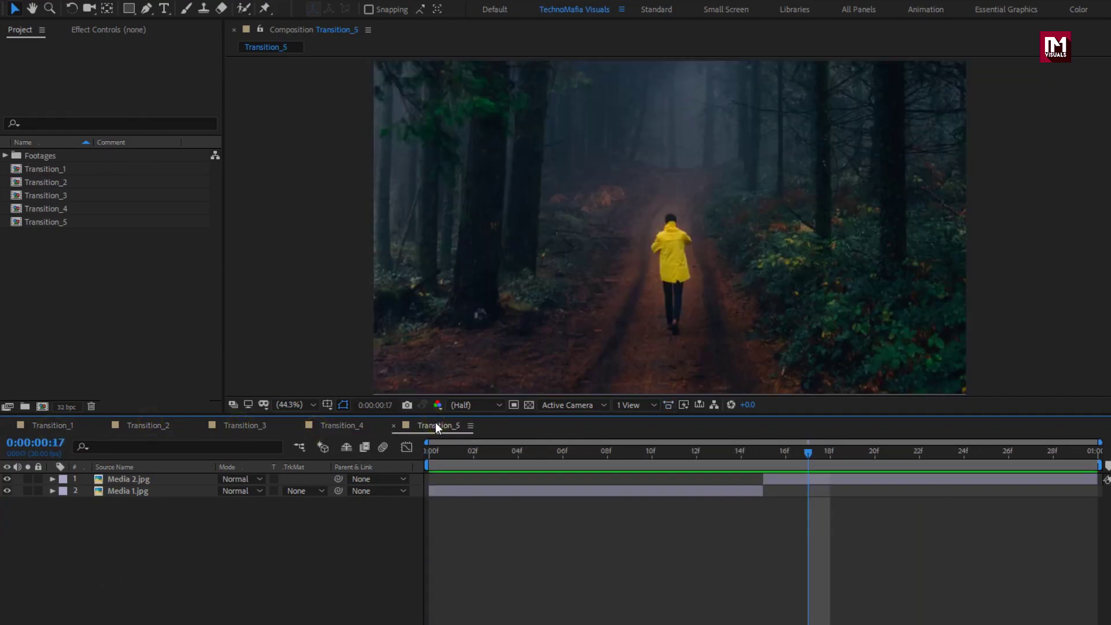
left_click(46, 426)
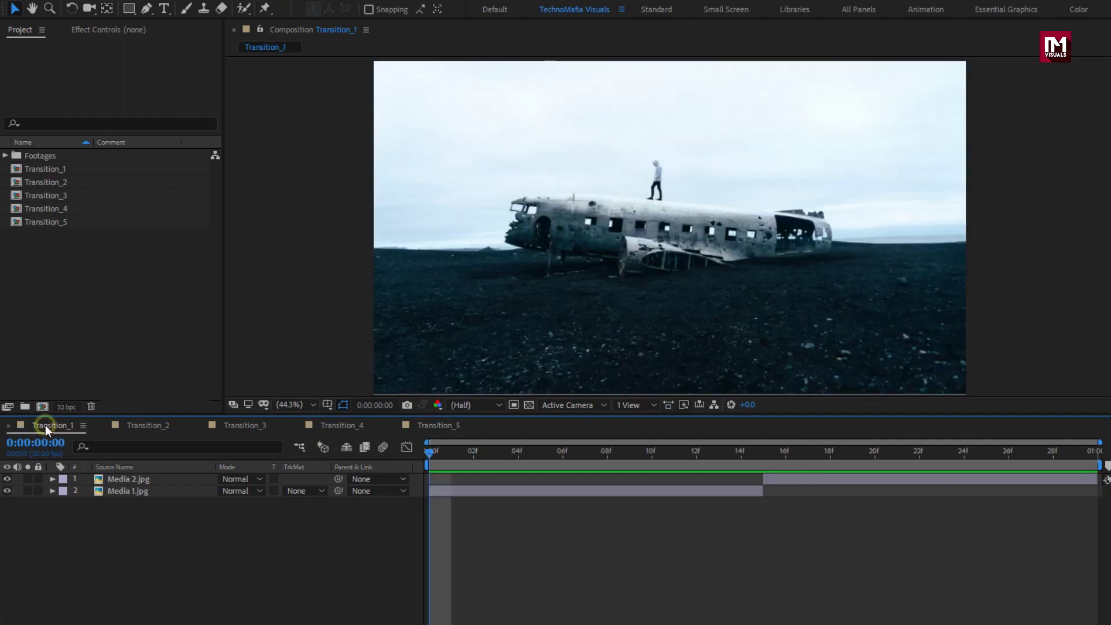
Move the current time to frame 15, where the two media layers meet, and add an adjustment layer
mouse_move(744, 456)
left_mouse_down()
mouse_move(803, 449)
mouse_move(669, 452)
mouse_move(762, 465)
left_mouse_up()
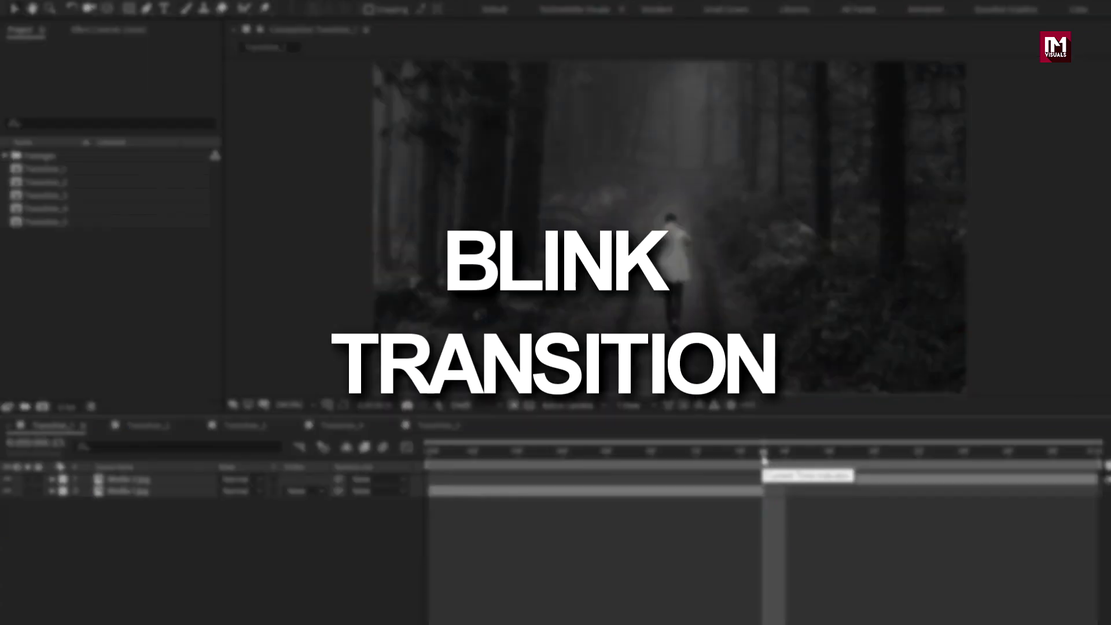
right_click(117, 537)
mouse_move(191, 387)
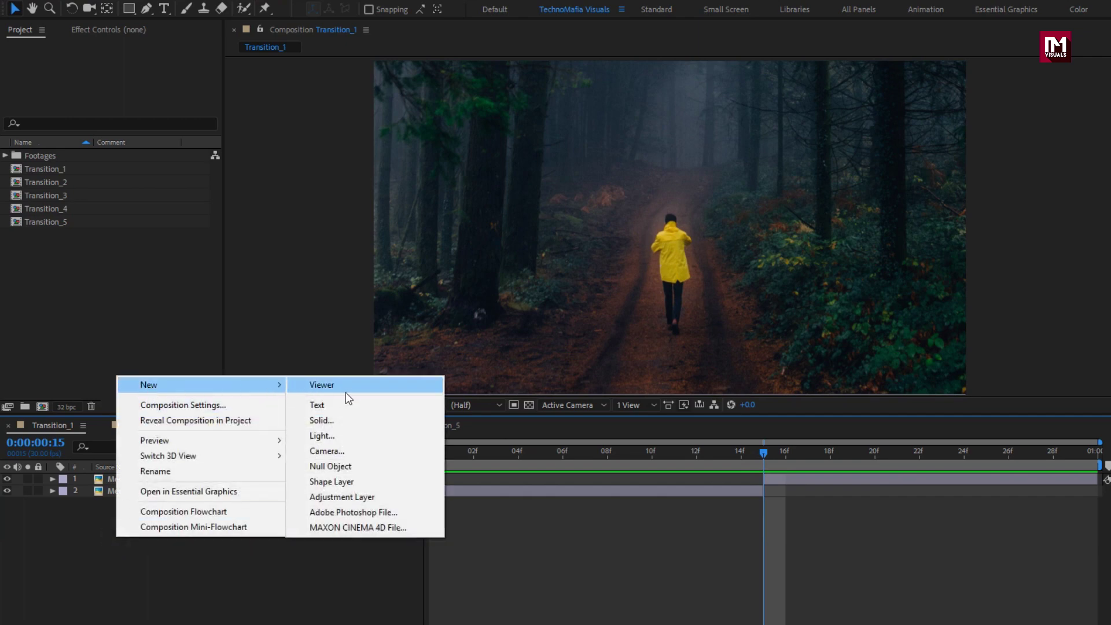
left_click(350, 495)
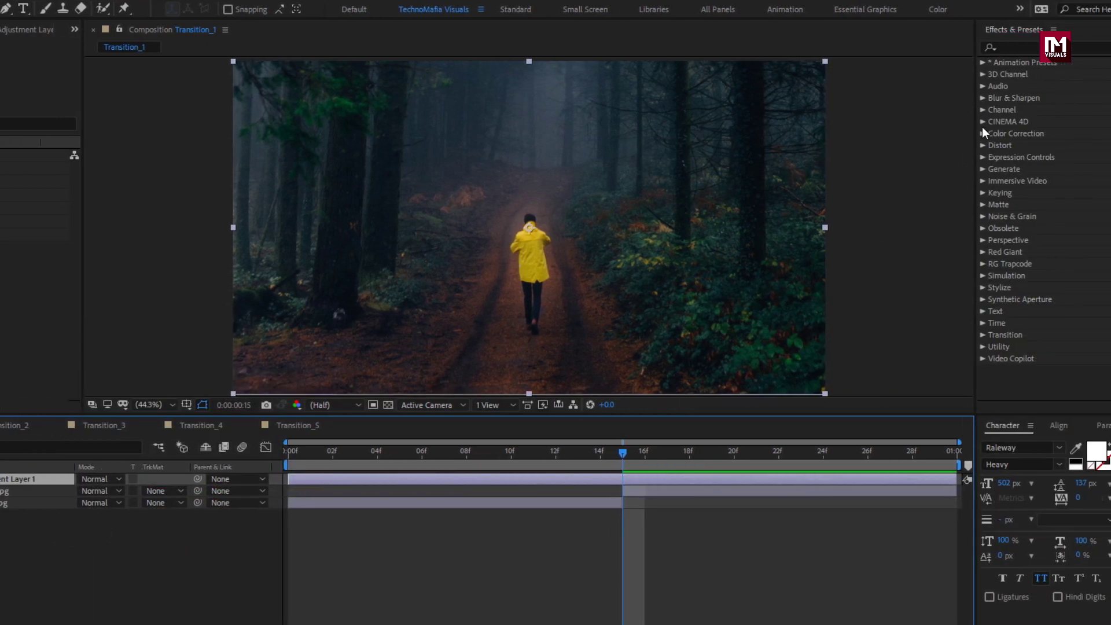
Apply Motion Tile to the adjustment layer with Output Width and Output Height set to 300 and Mirror Edges enabled
left_click(1009, 46)
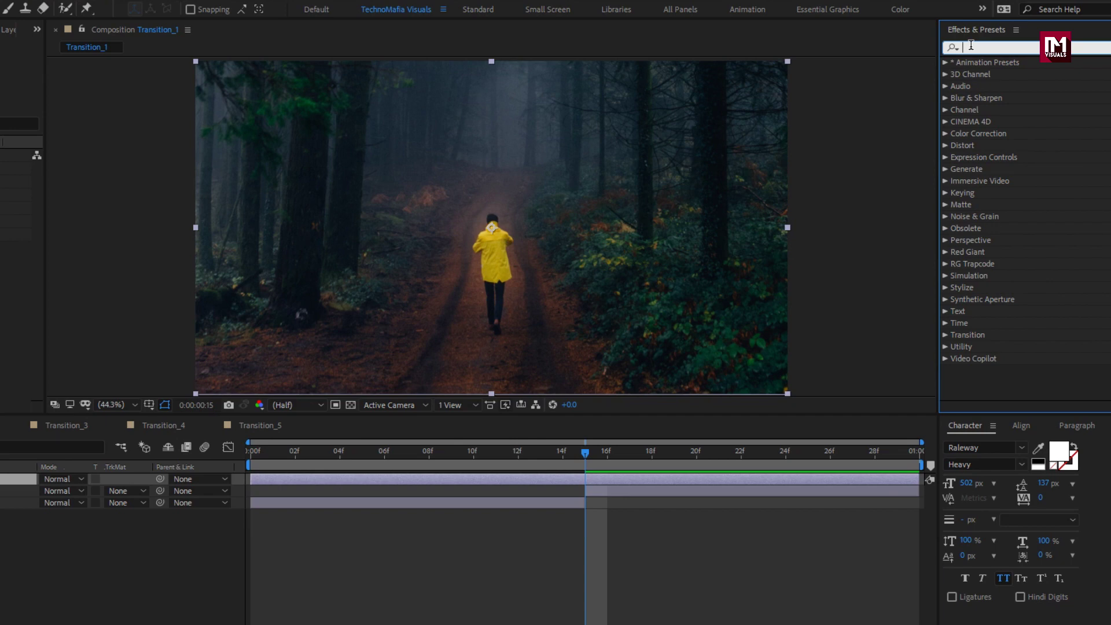
type("moti")
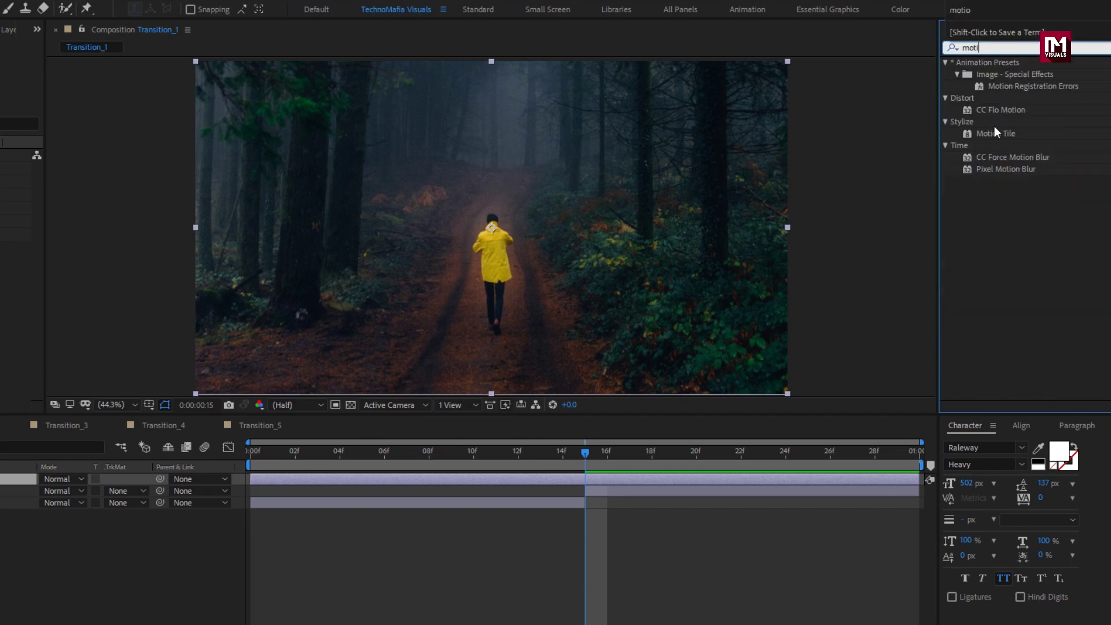
left_click(992, 130)
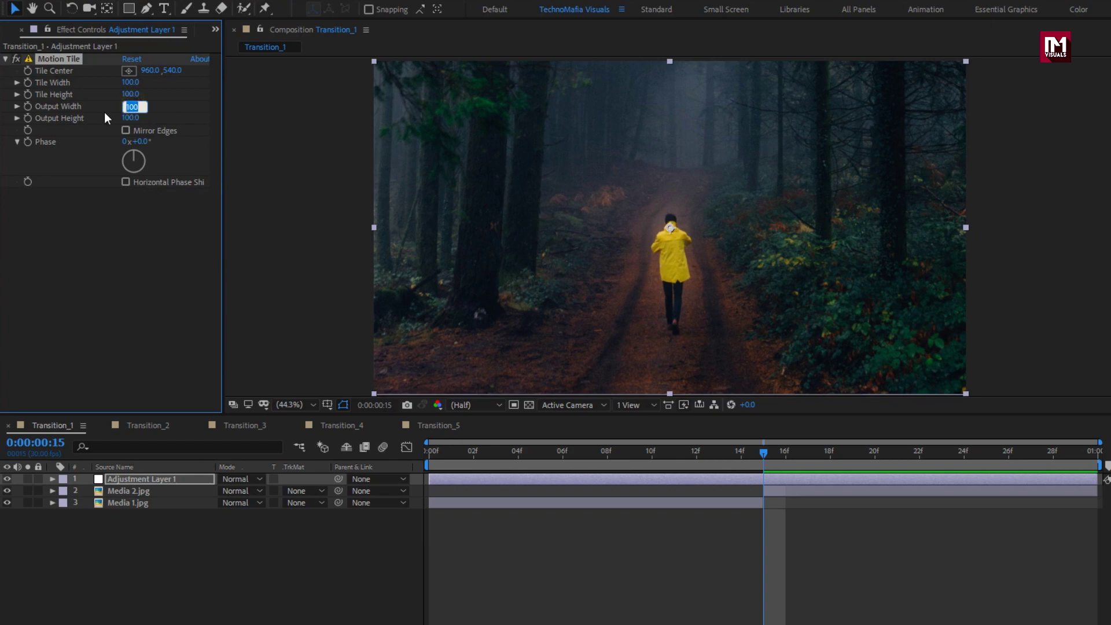
type("300")
key("Return")
type("300")
key("Return")
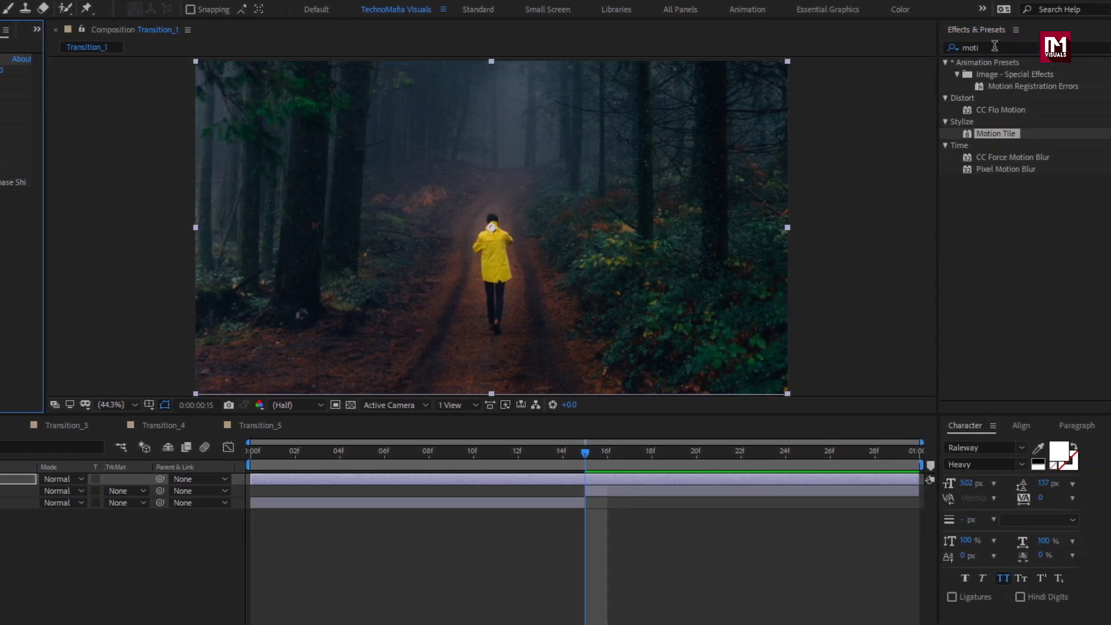
Find the Transform effect under Distort and apply it to the adjustment layer
left_click_drag(995, 46, 928, 48)
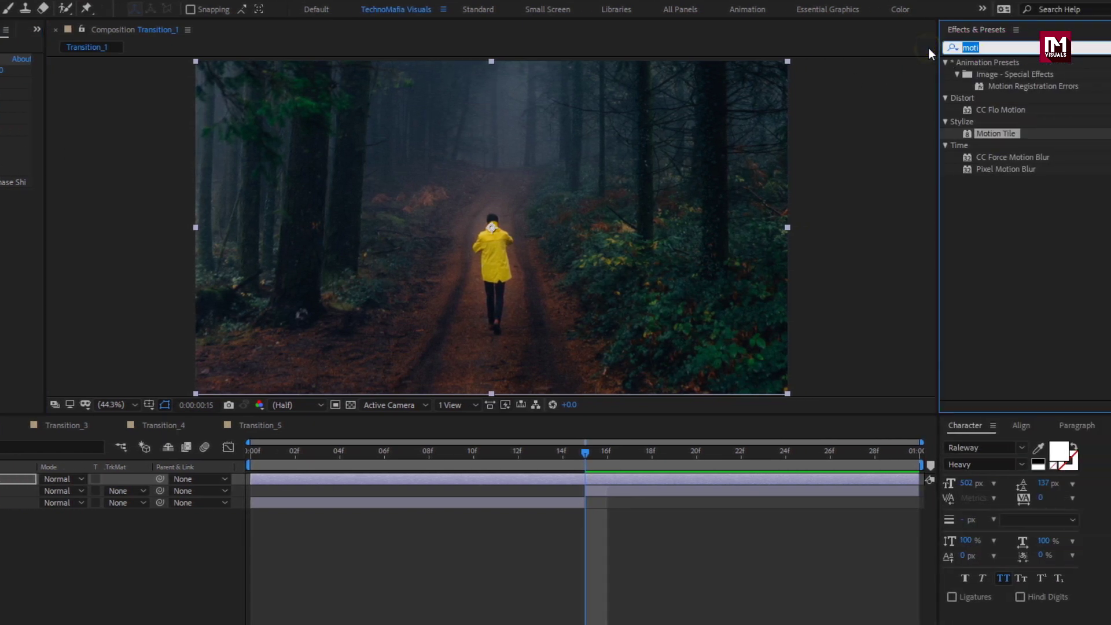
type("tran")
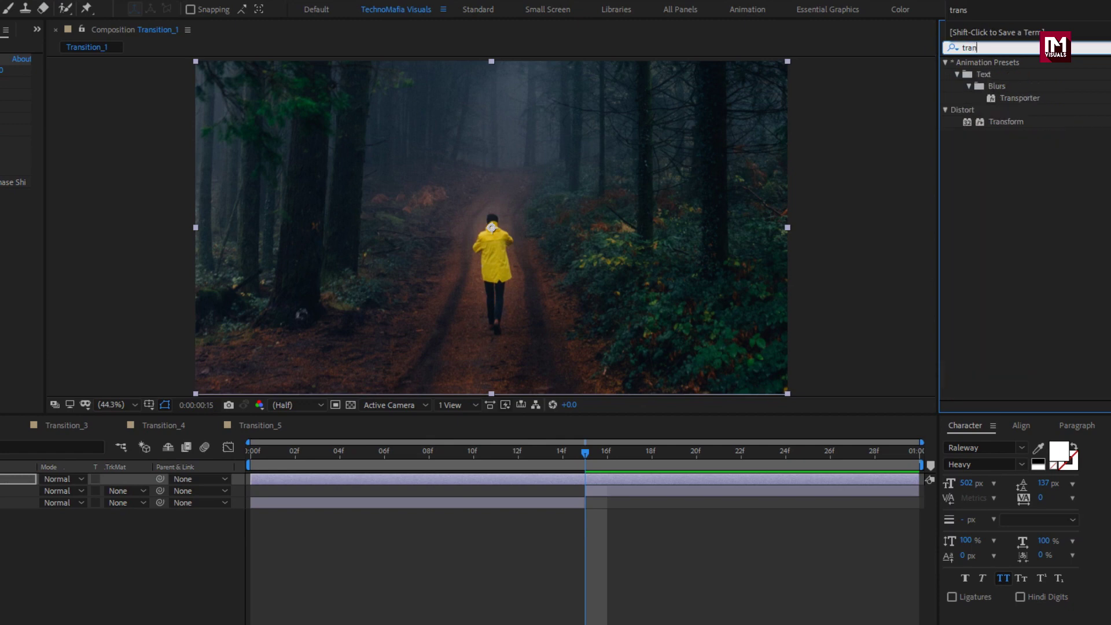
left_click(1002, 125)
double_click(1001, 124)
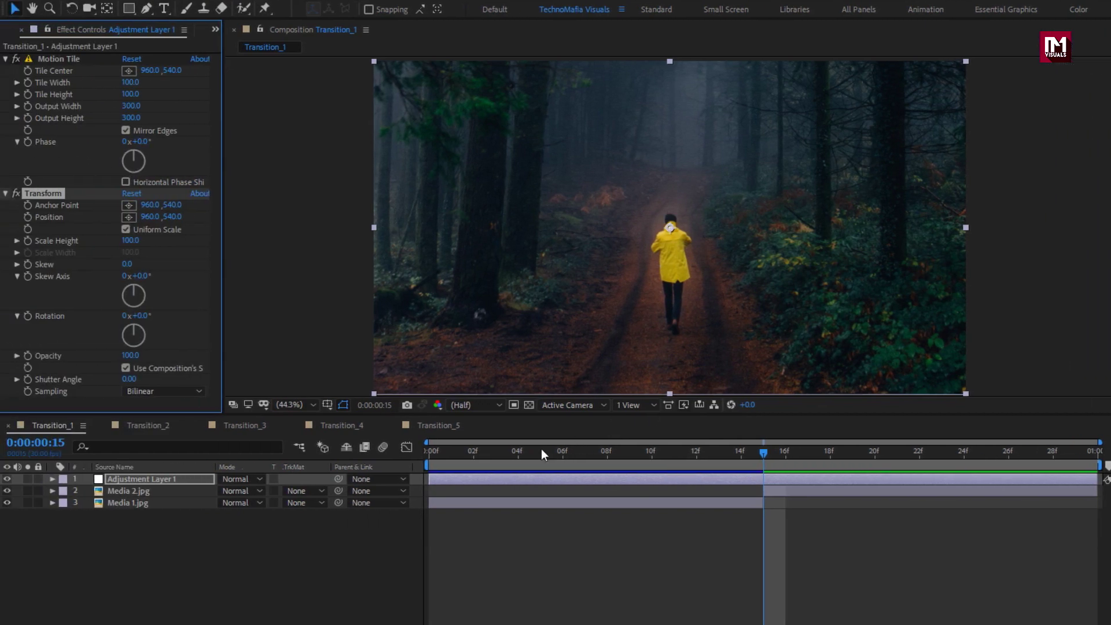
Keyframe the Transform effect's Position from frame 4 to frame 15, ending at 960, 1077, and scrub through the move
left_click(342, 453)
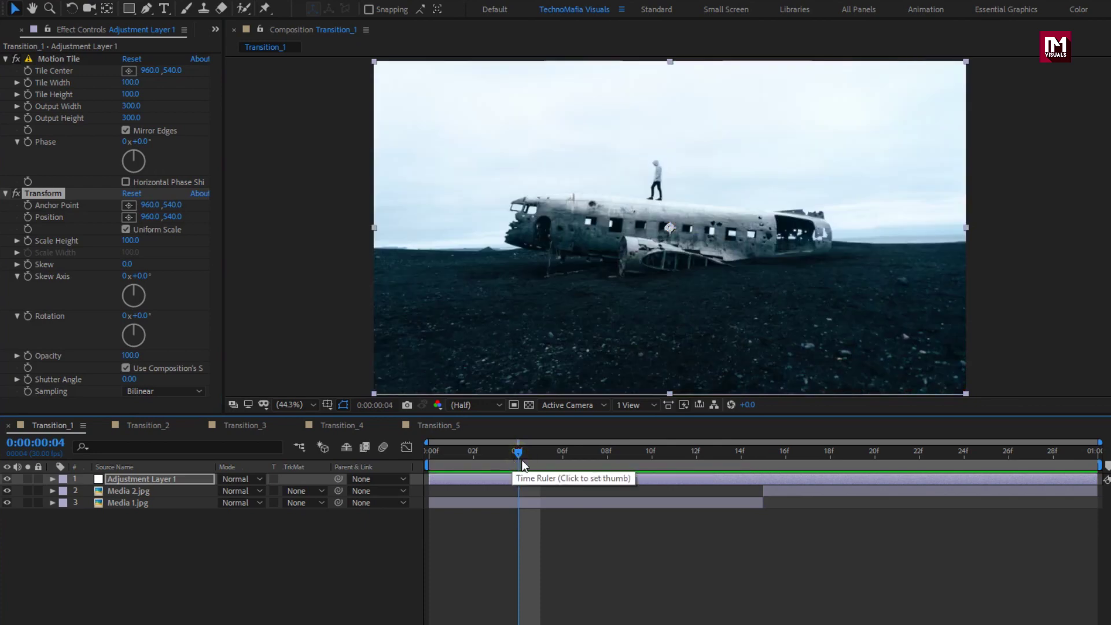
left_click(27, 217)
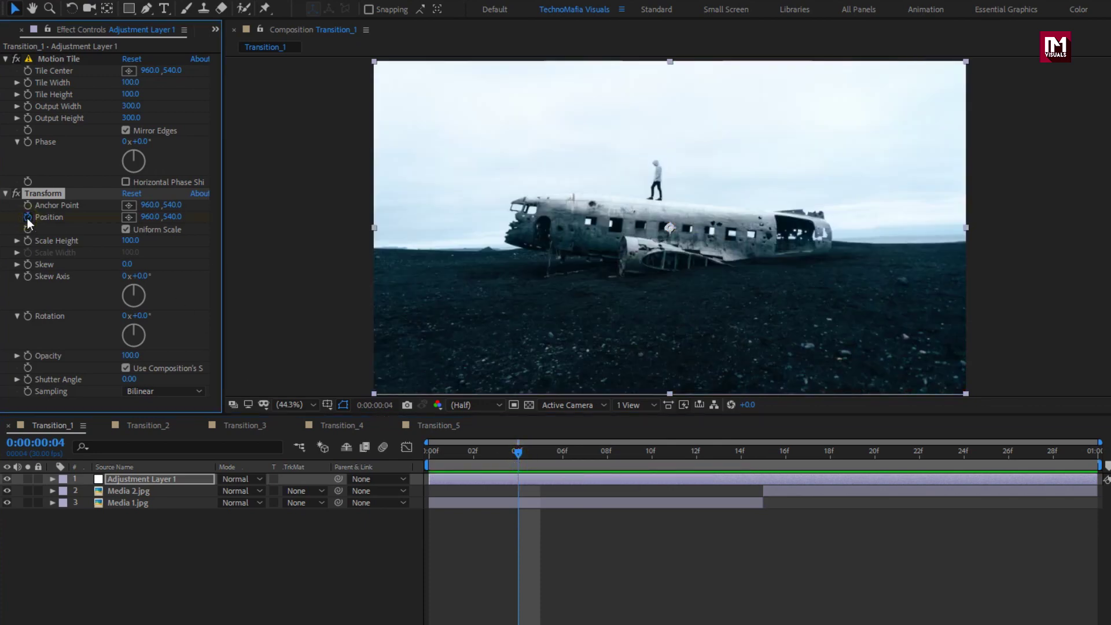
left_click(764, 451)
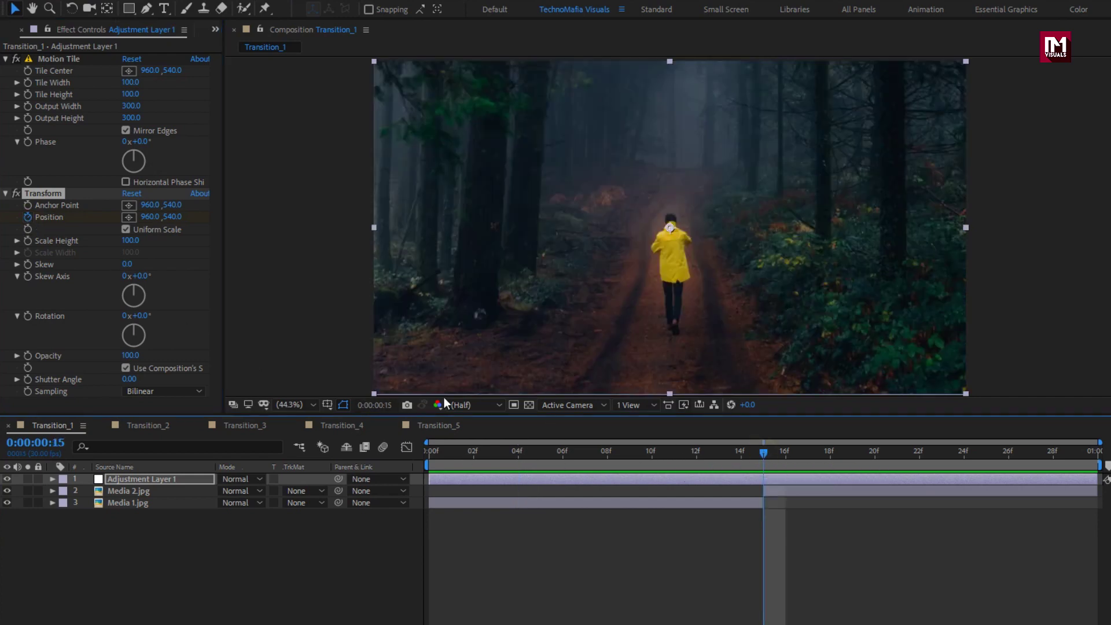
left_click_drag(178, 218, 487, 281)
left_click_drag(461, 454, 743, 464)
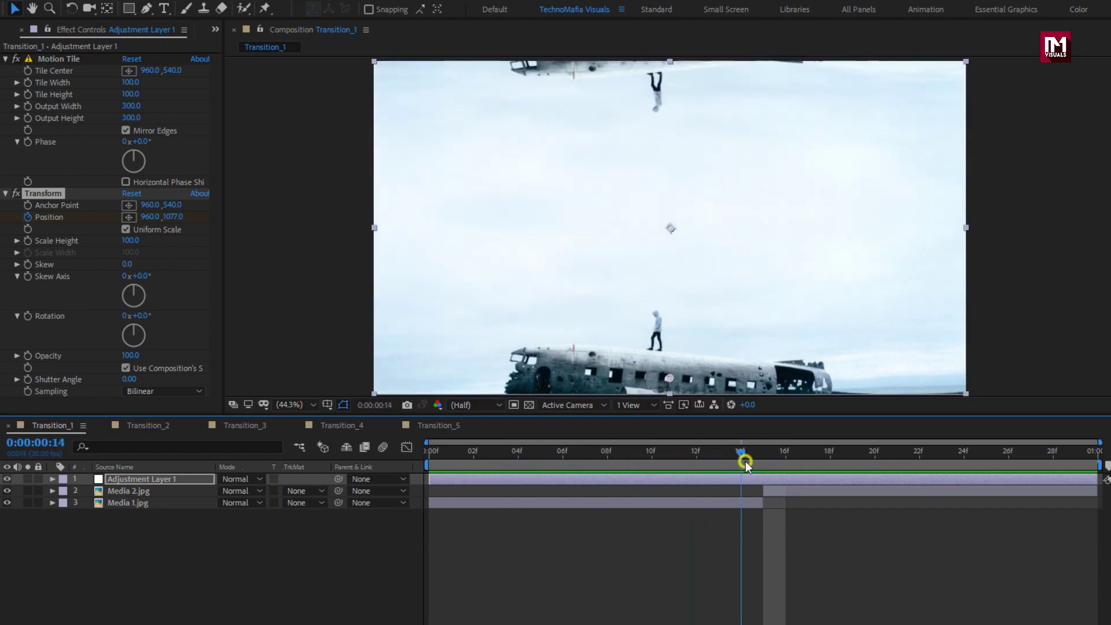
Reveal the adjustment layer's Position keyframes and apply Easy Ease to both
key("u")
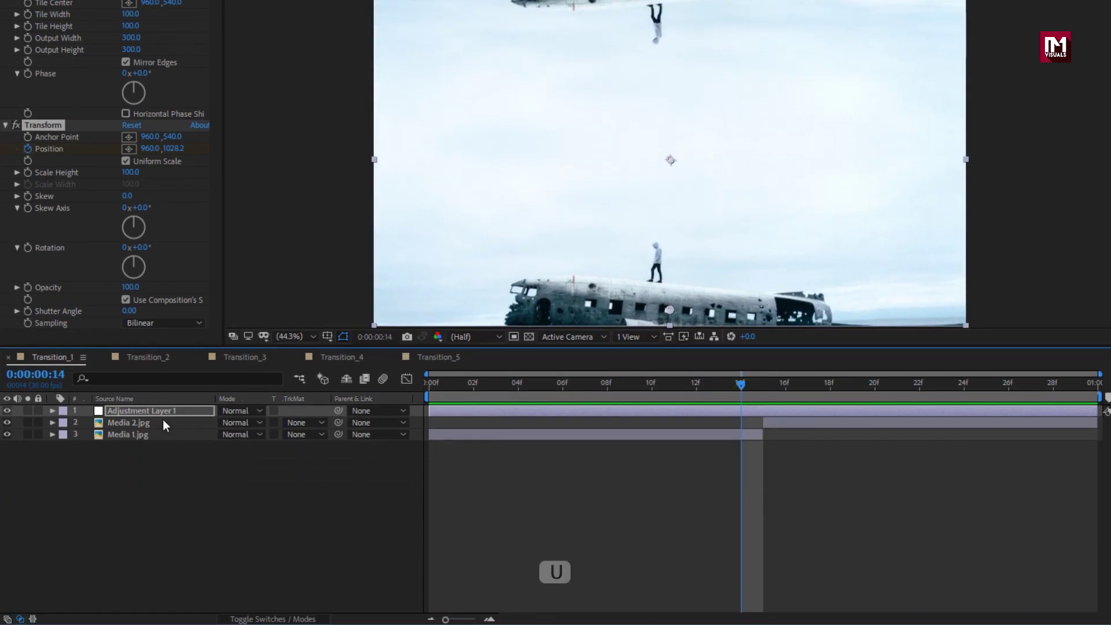
left_click(161, 411)
key("u")
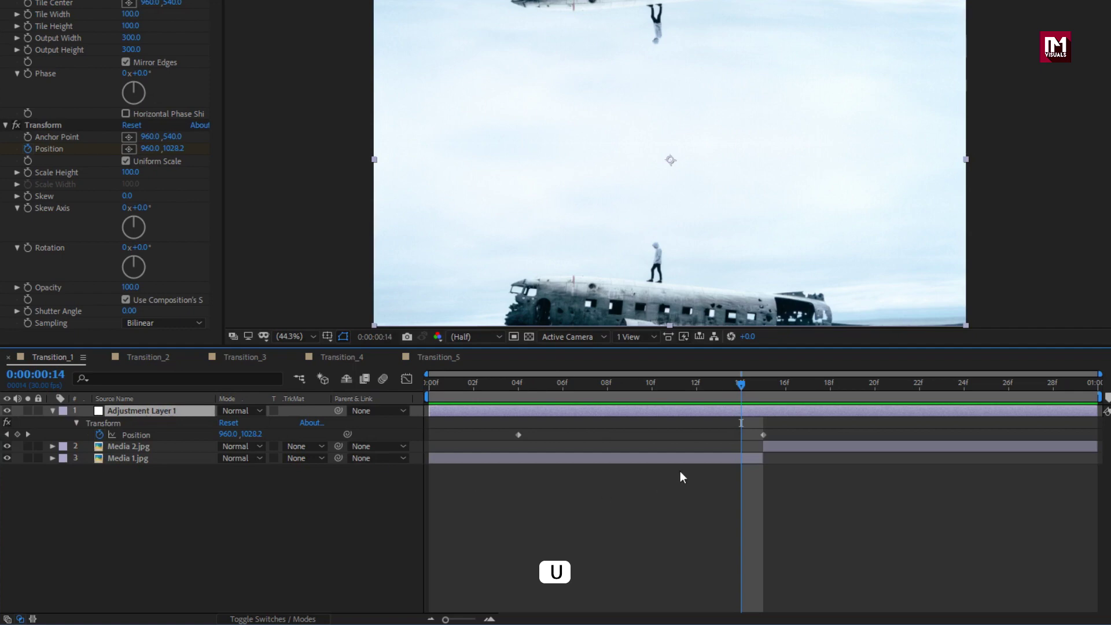
left_click_drag(776, 430, 514, 444)
right_click(518, 435)
mouse_move(642, 609)
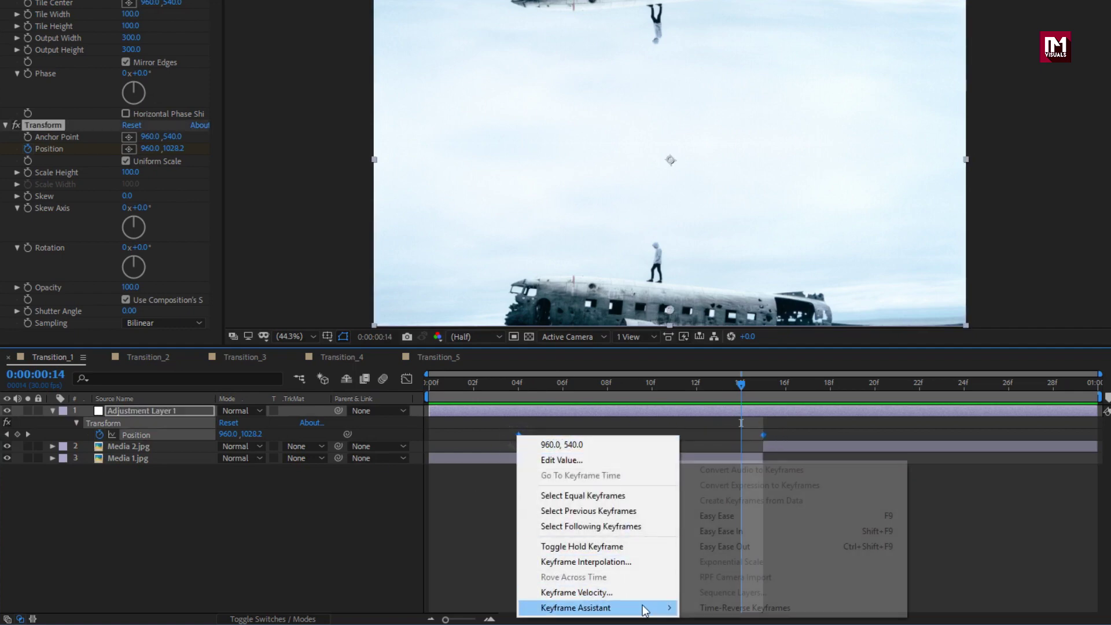
left_click(707, 517)
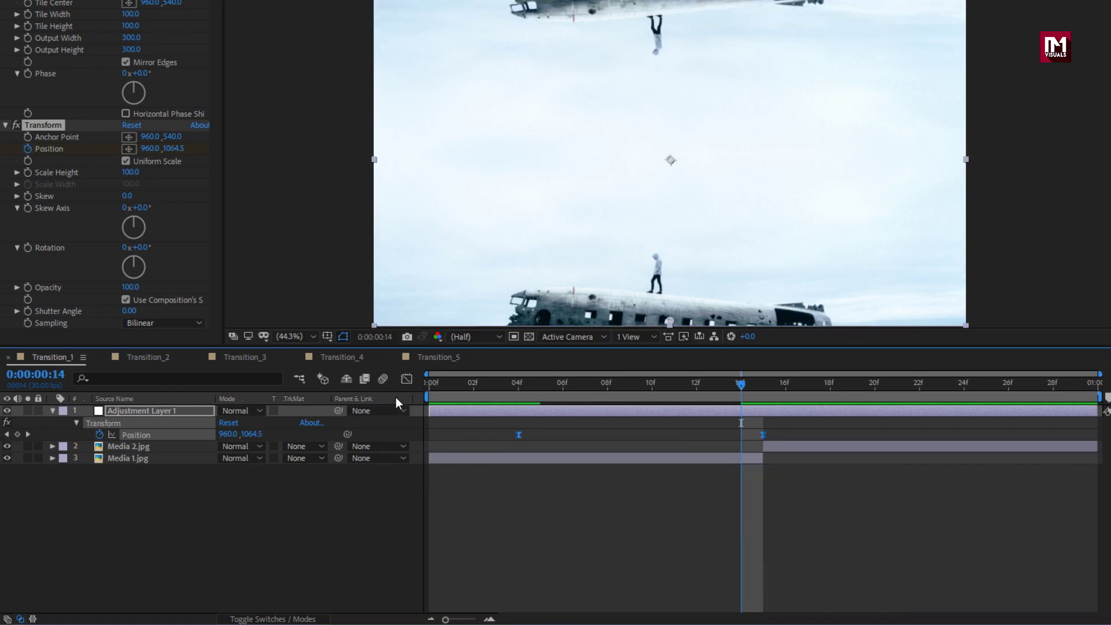
Shape the Position speed graph so the motion starts slowly and peaks sharply just before the last keyframe
left_click(403, 379)
left_click_drag(802, 553, 644, 583)
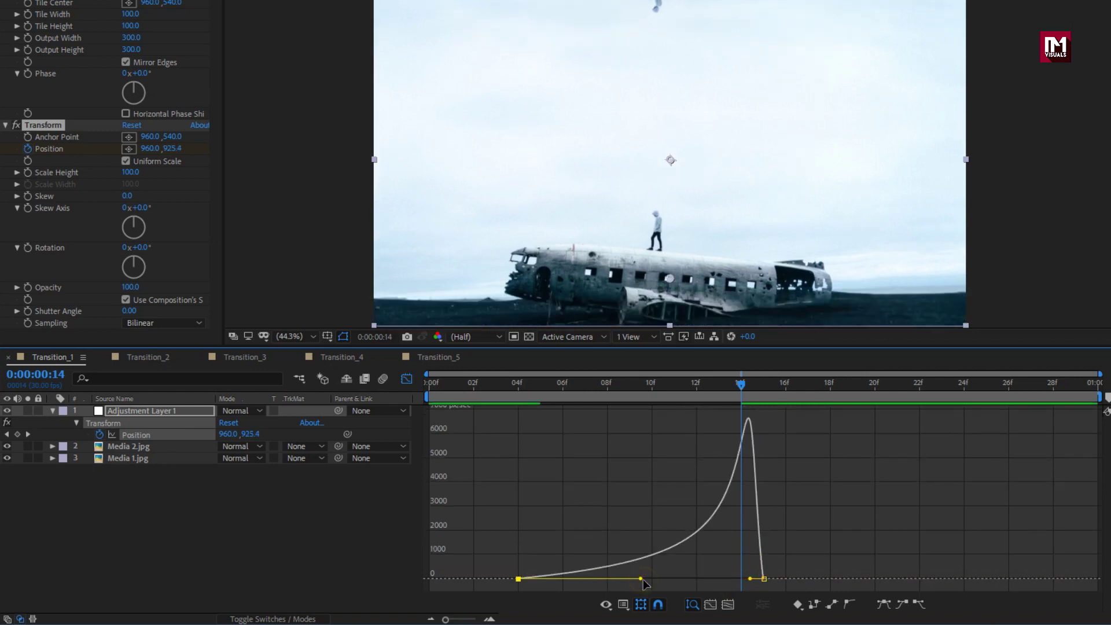
left_click(402, 383)
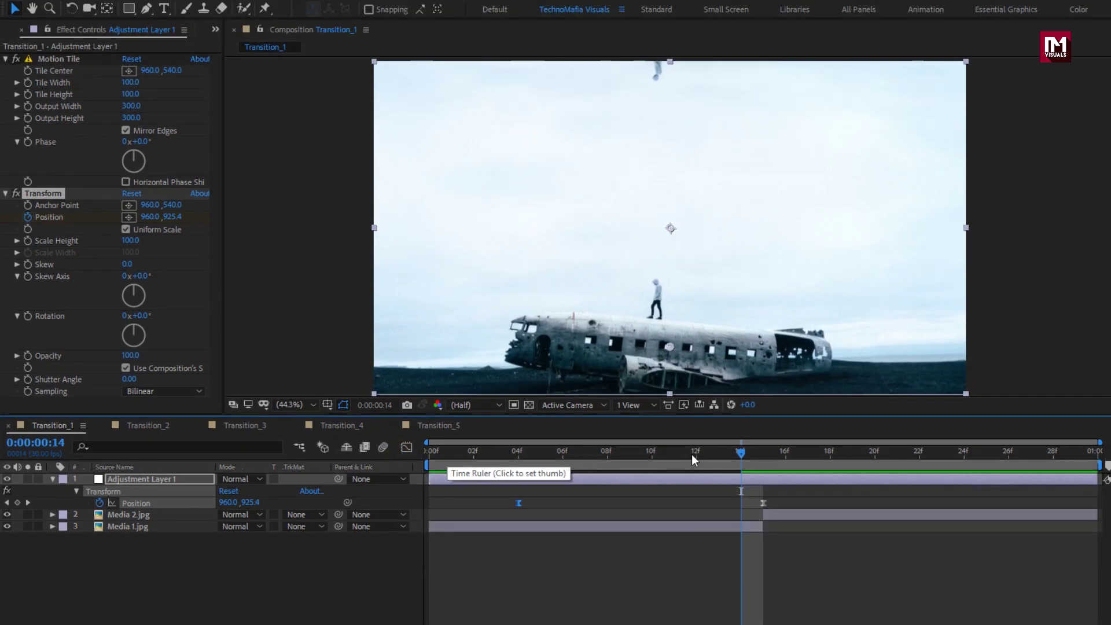
Trim the end of the adjustment layer to frame 15 and collapse its properties
key("alt+bracketright")
left_click(770, 461)
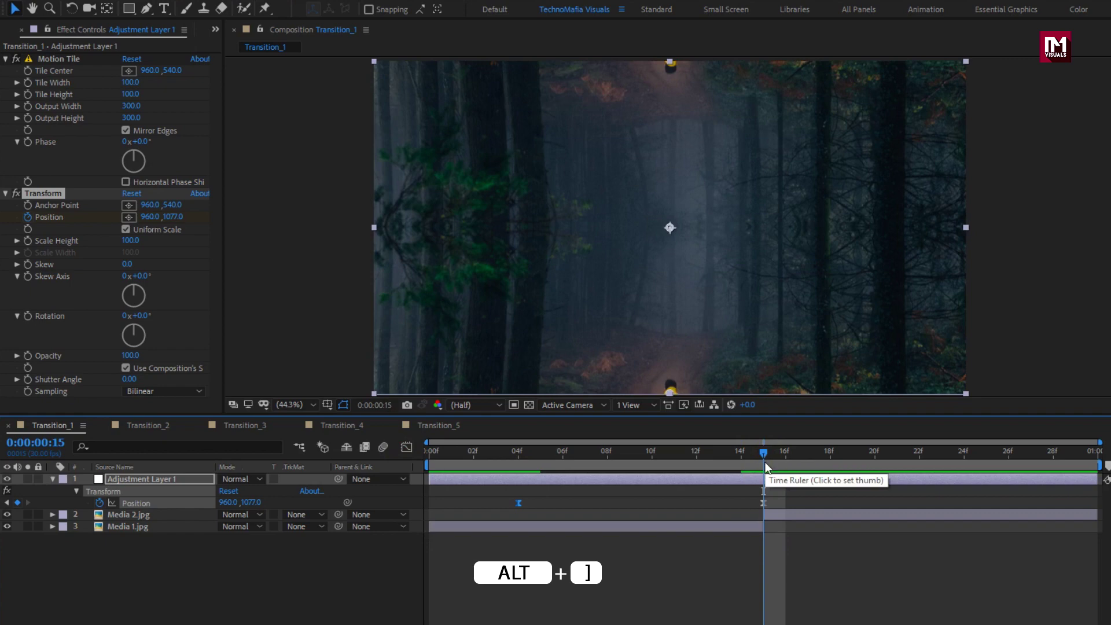
left_click_drag(1096, 478, 763, 479)
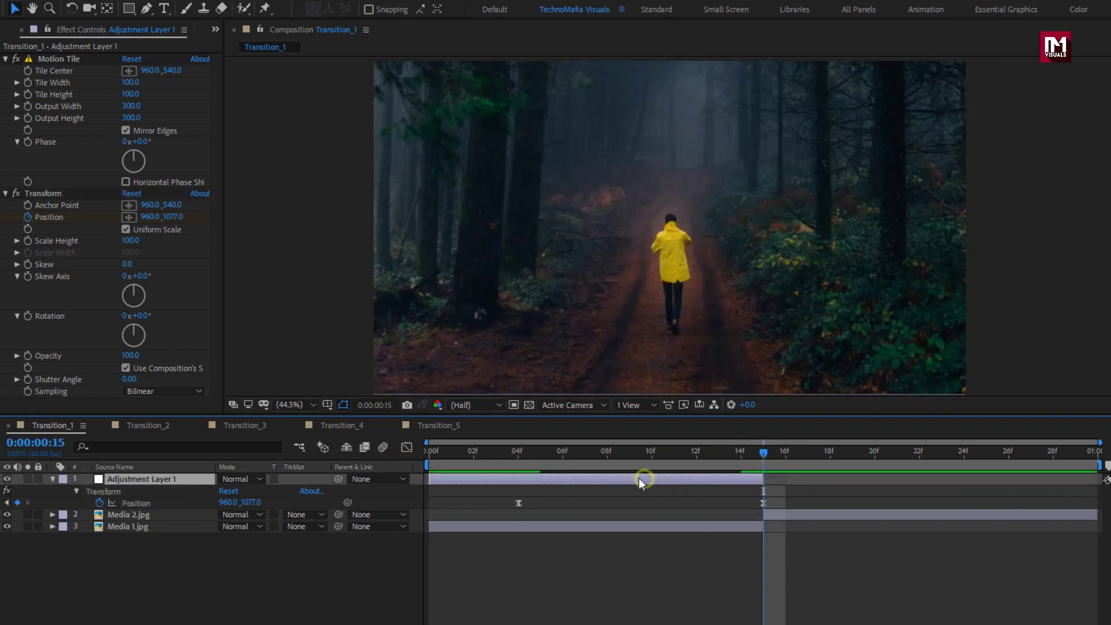
left_click(51, 480)
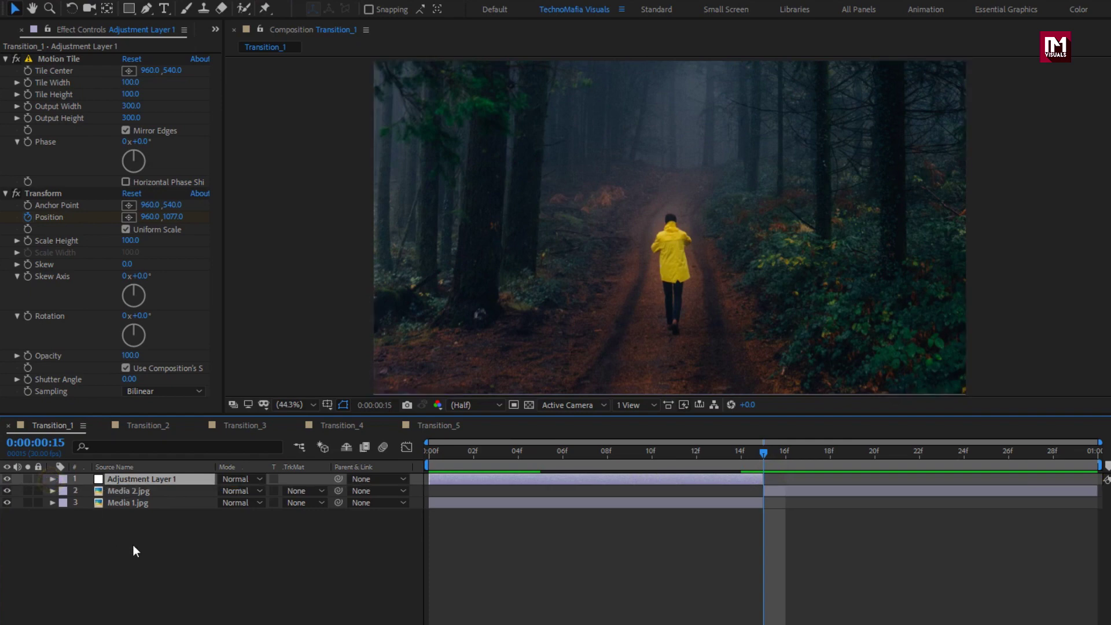
Add a second adjustment layer and trim its start to frame 15
right_click(143, 549)
mouse_move(185, 406)
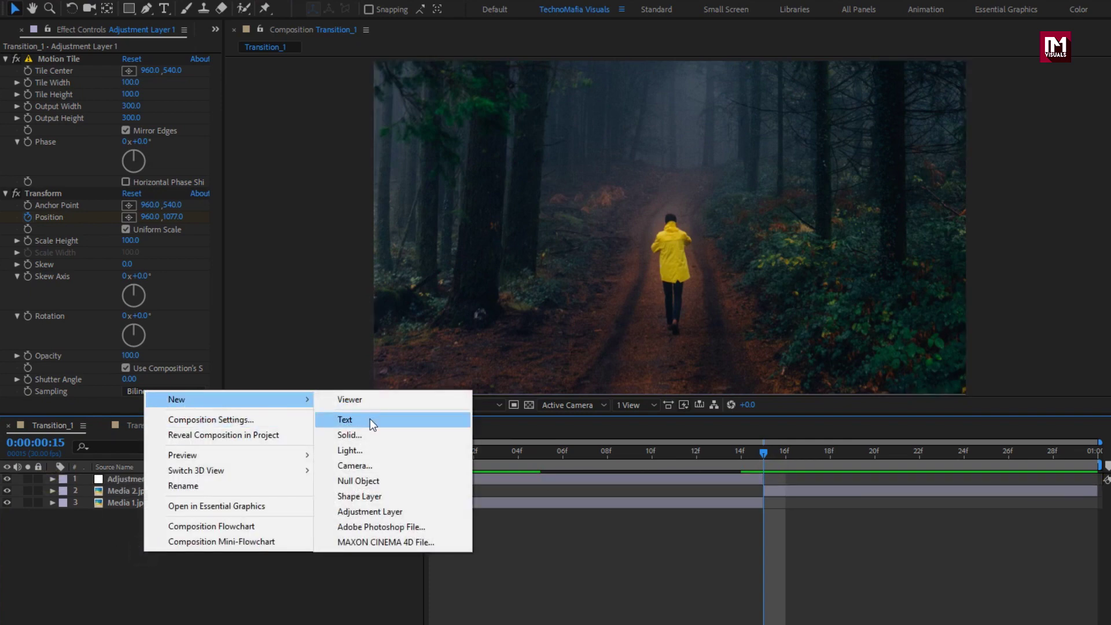
left_click(377, 512)
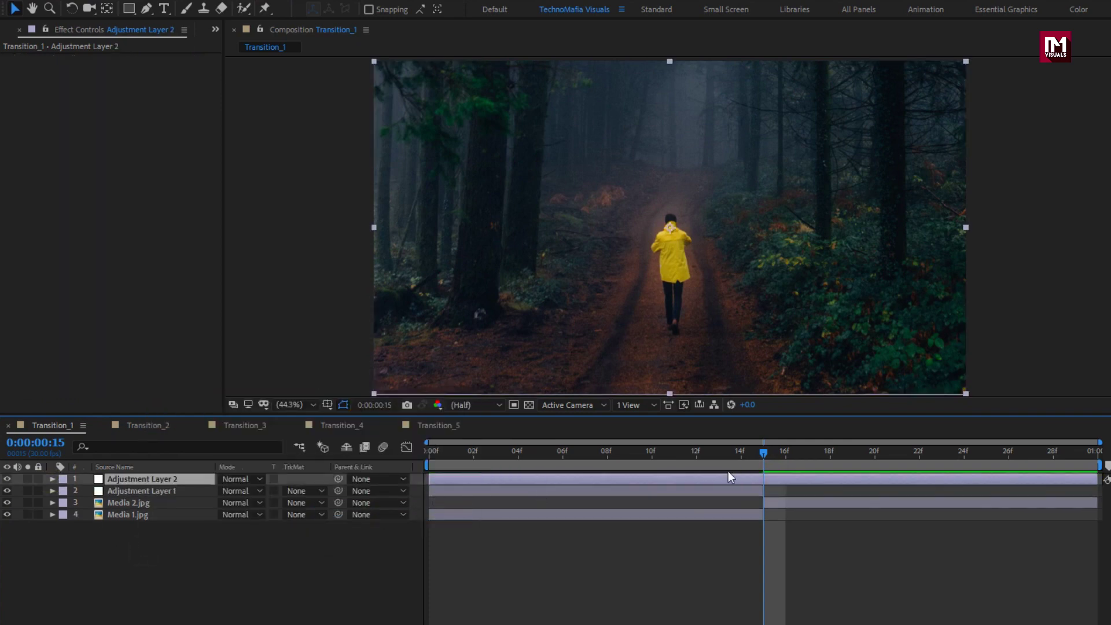
key("alt+bracketleft")
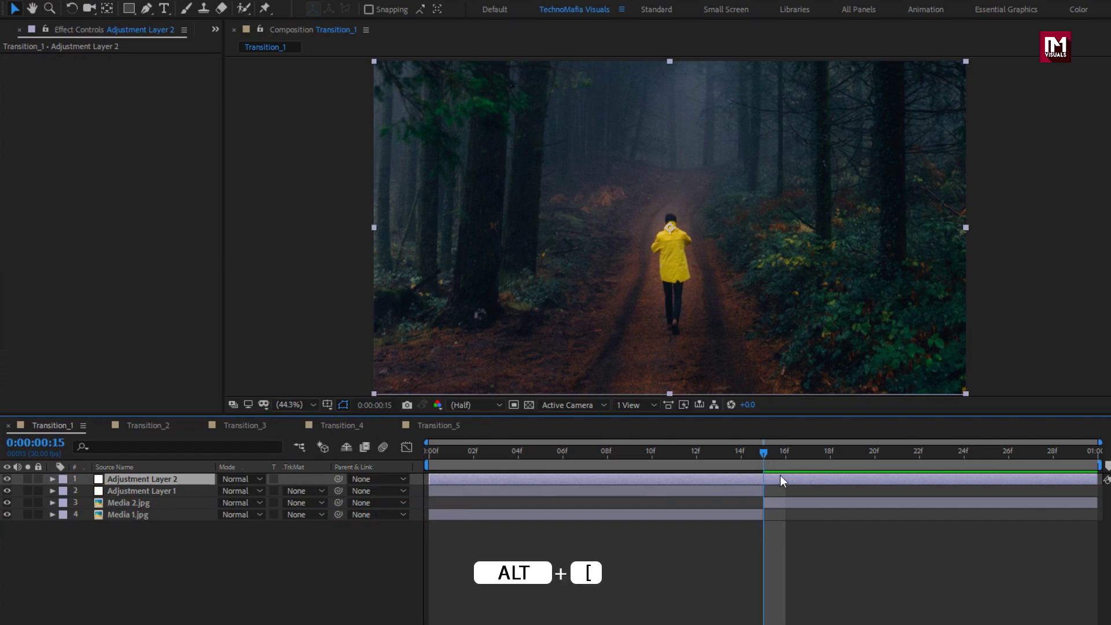
key("alt+bracketleft")
Apply the Motion Tile effect to the second adjustment layer
left_click_drag(808, 458, 871, 465)
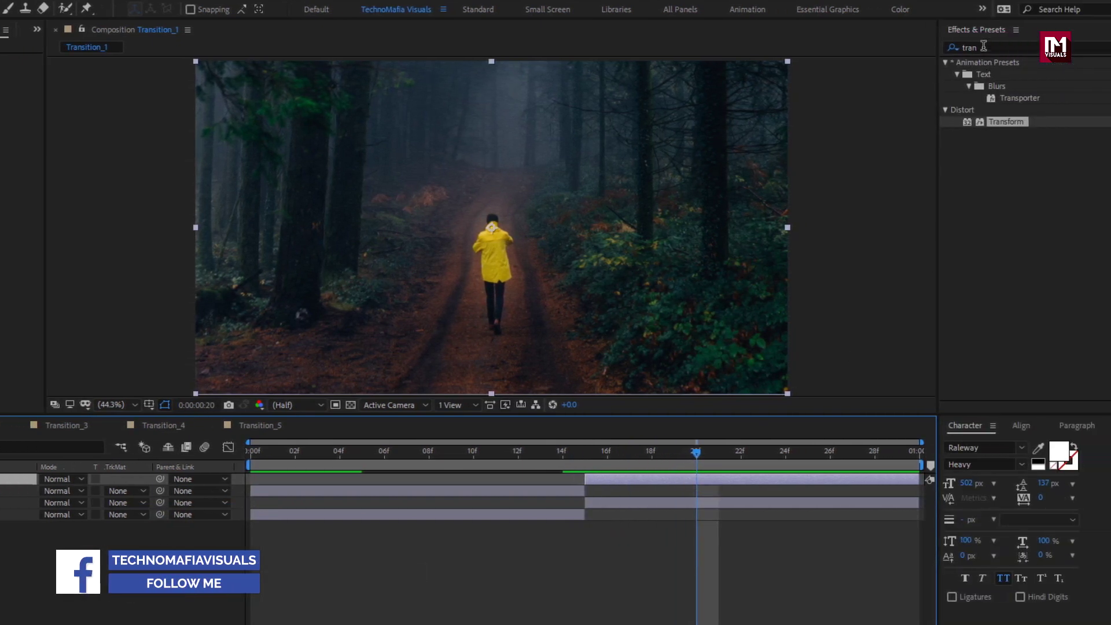
key("ctrl+f")
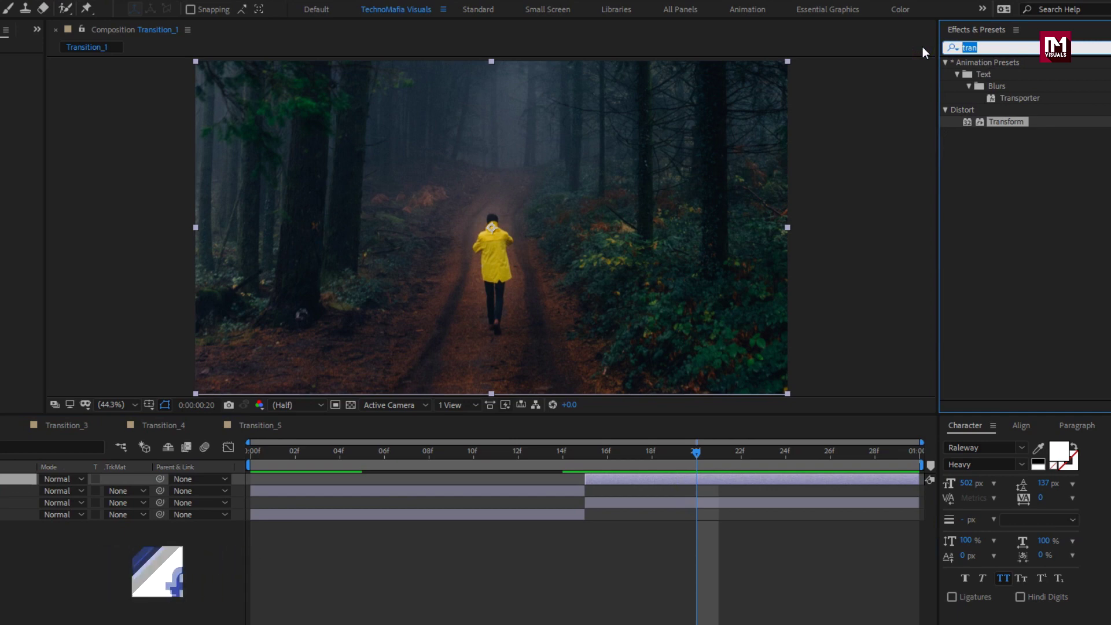
type("mot")
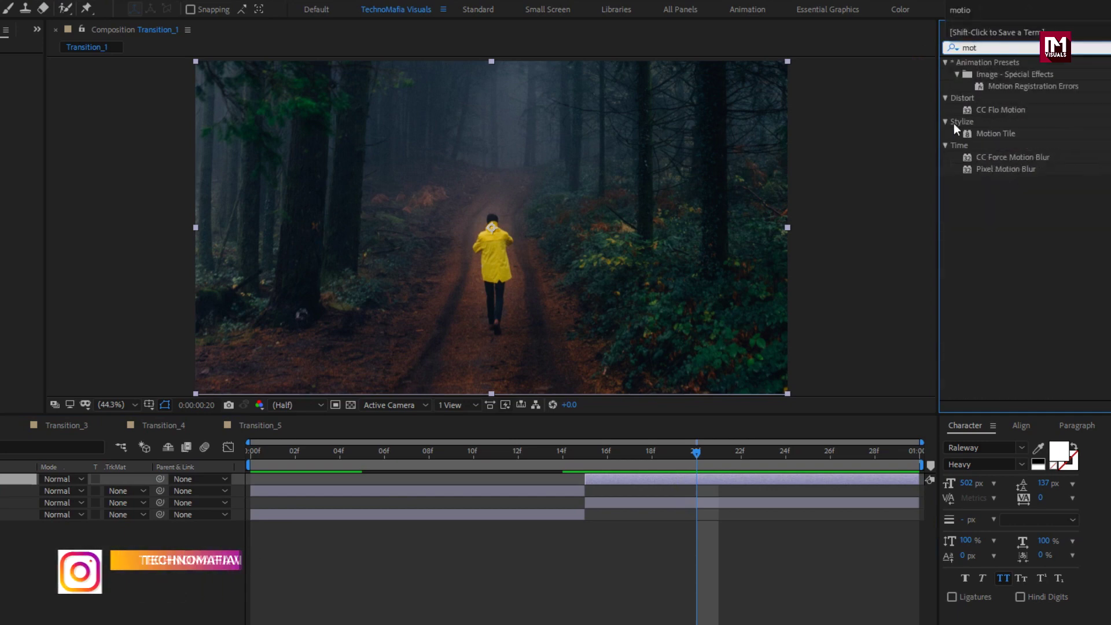
double_click(983, 133)
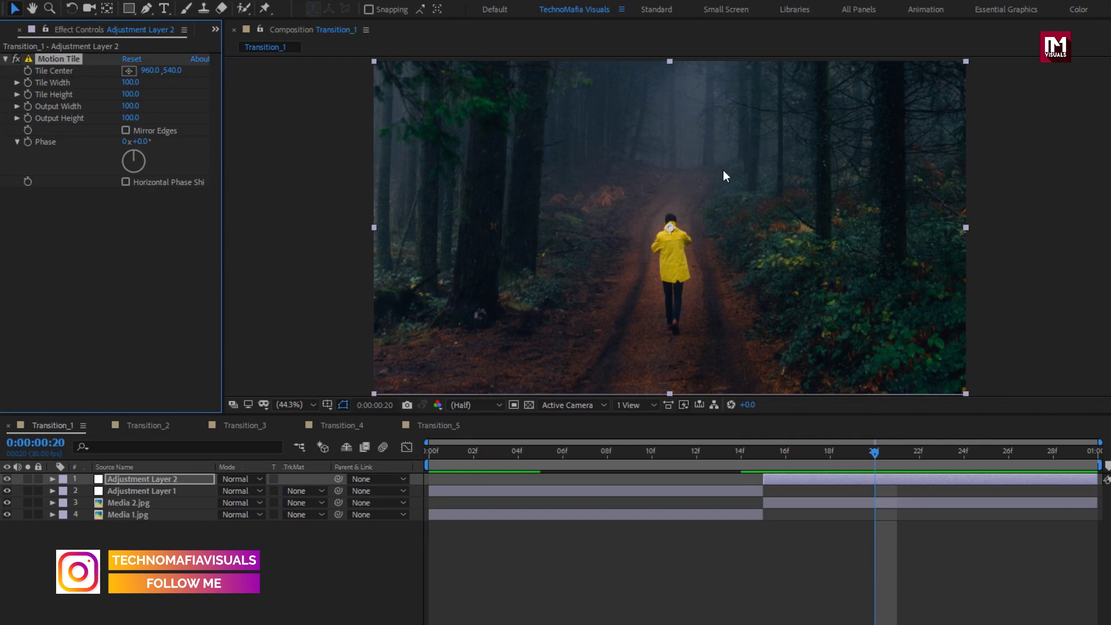
Set Motion Tile's Output Width and Output Height to 300 and turn on Mirror Edges
left_click(129, 107)
type("300")
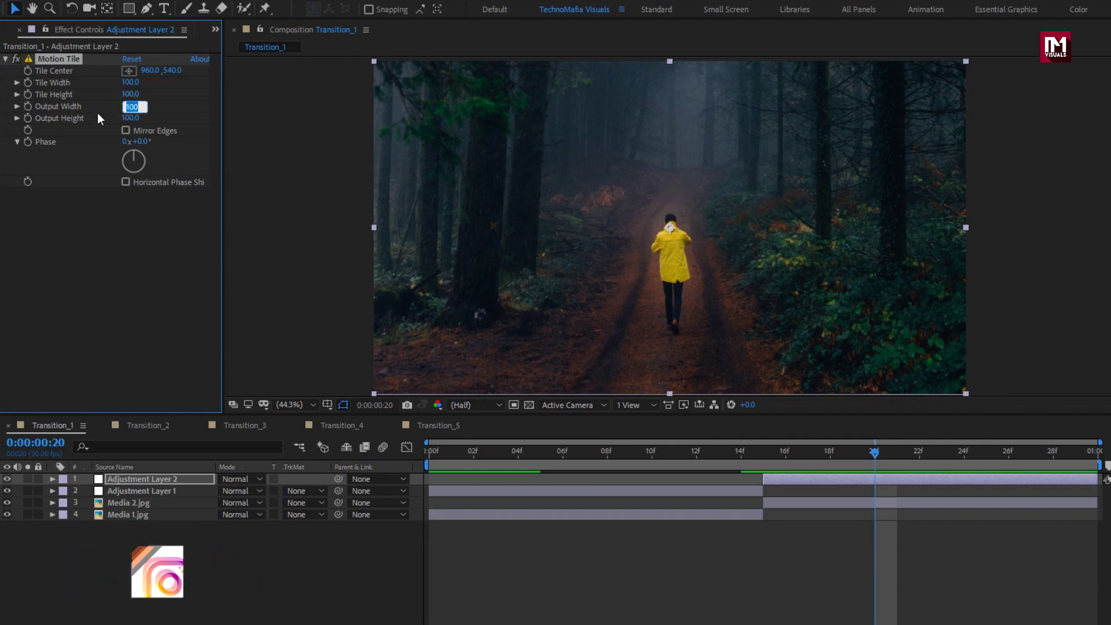
key("Tab")
type("300")
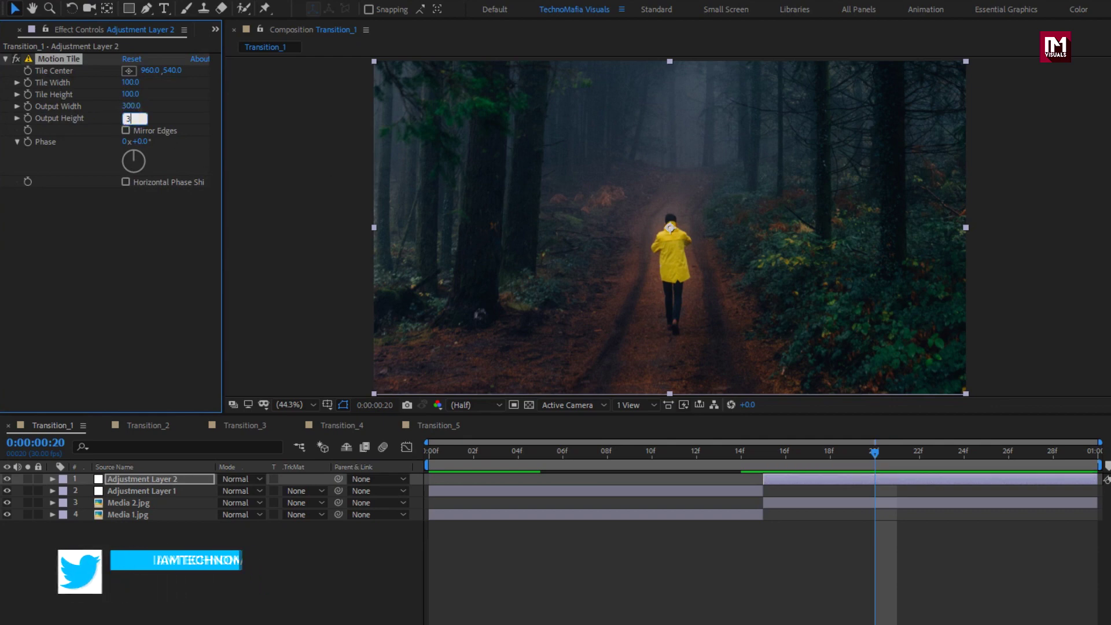
left_click(125, 130)
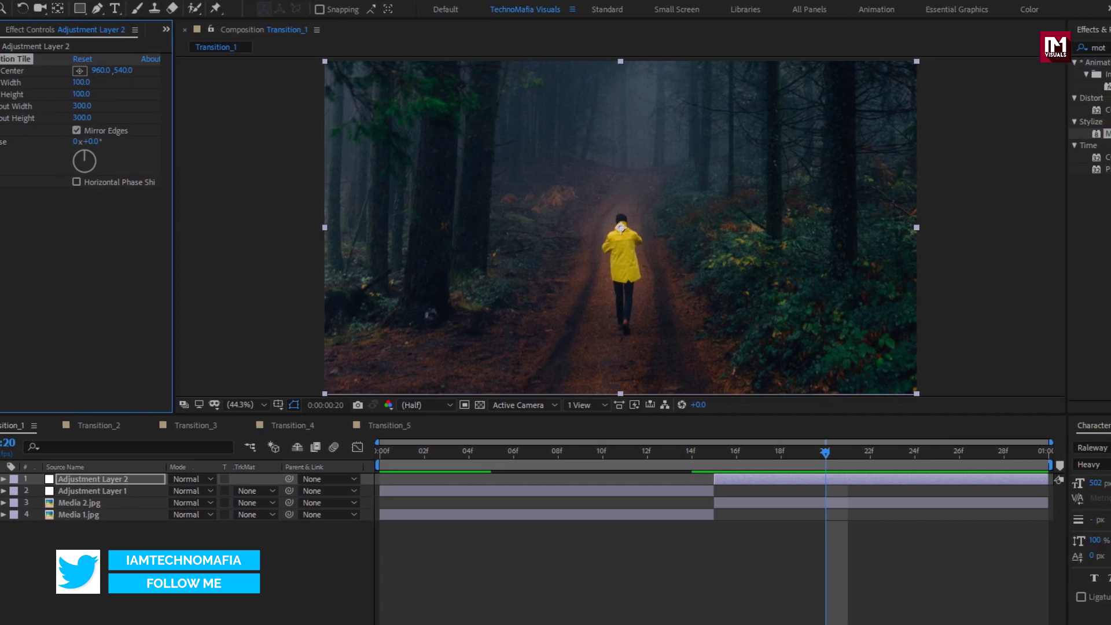
Apply the Transform effect to the second adjustment layer and add a Position keyframe at frame 26
type("tran")
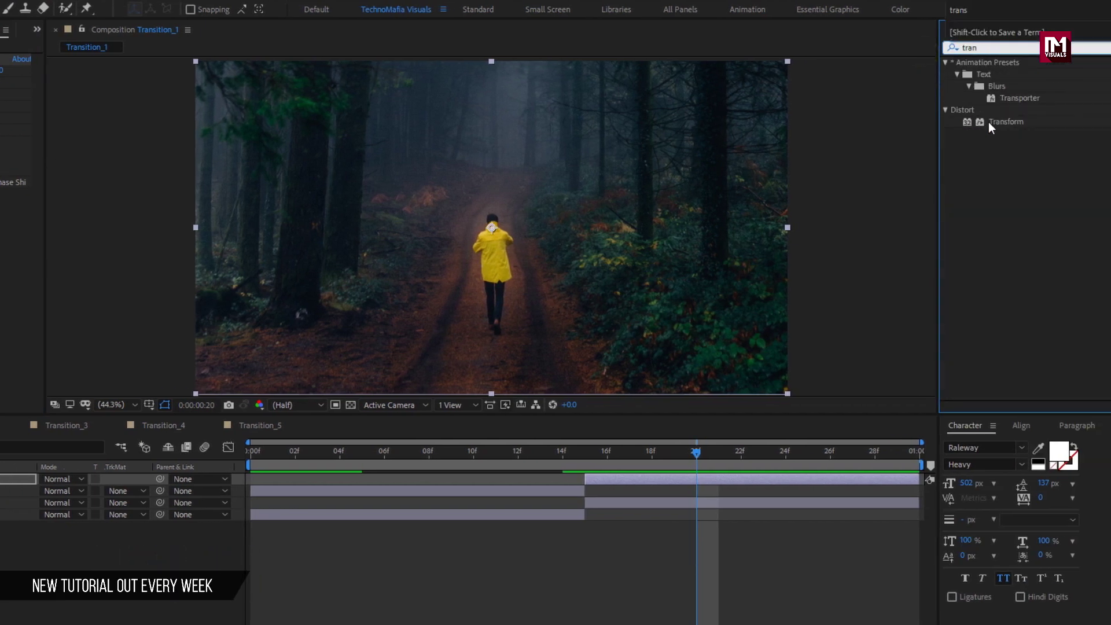
double_click(992, 123)
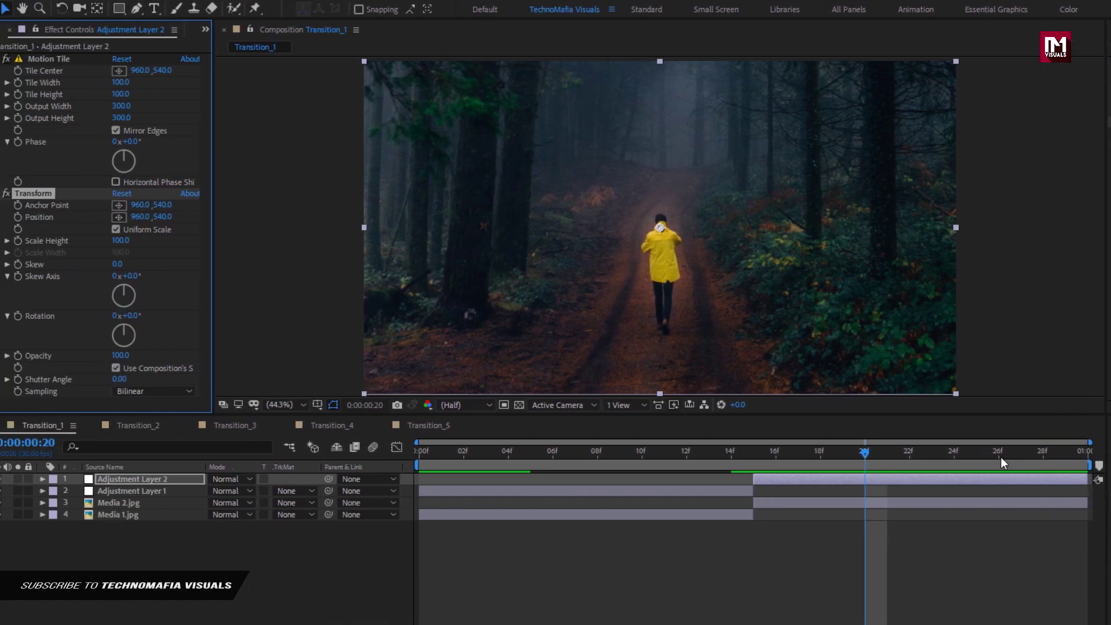
left_click(830, 453)
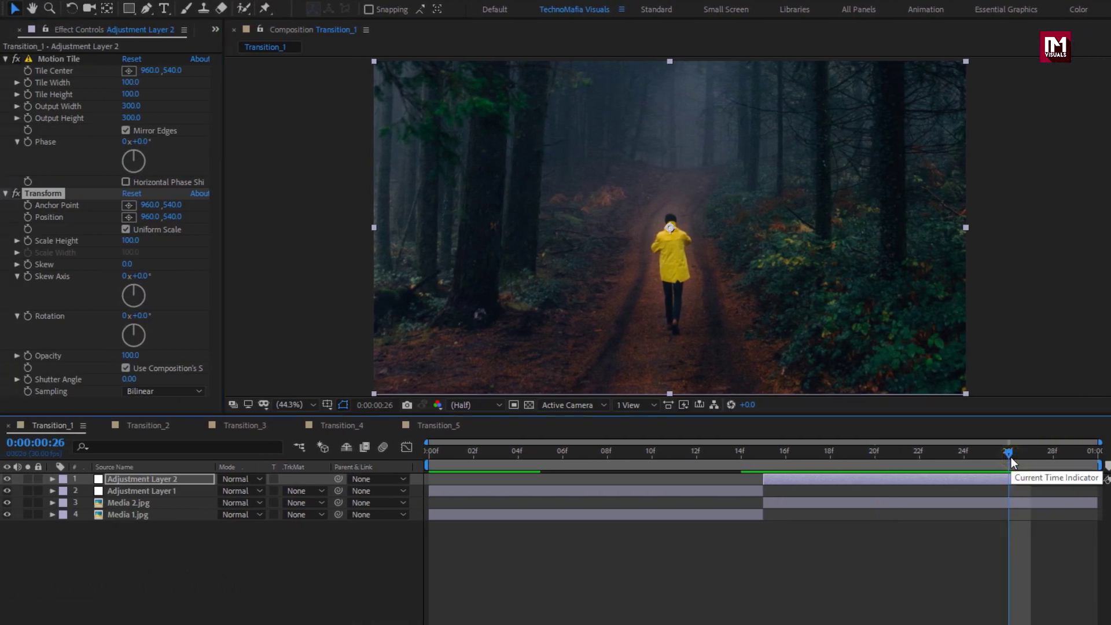
left_click(28, 218)
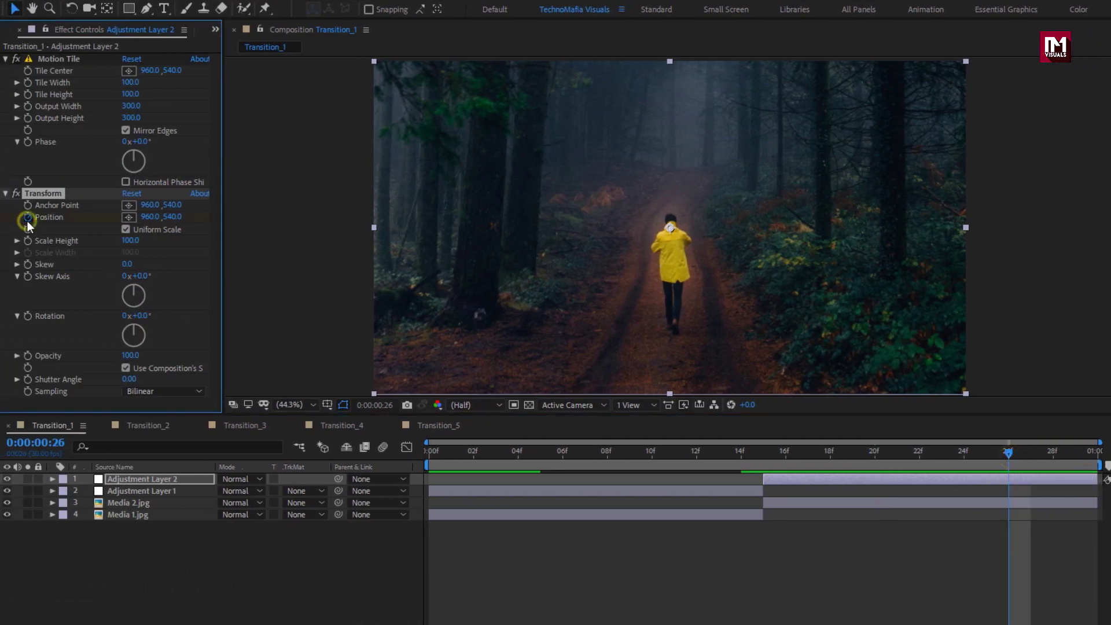
At frame 15, set the Transform effect's vertical Position to 0
left_click(763, 454)
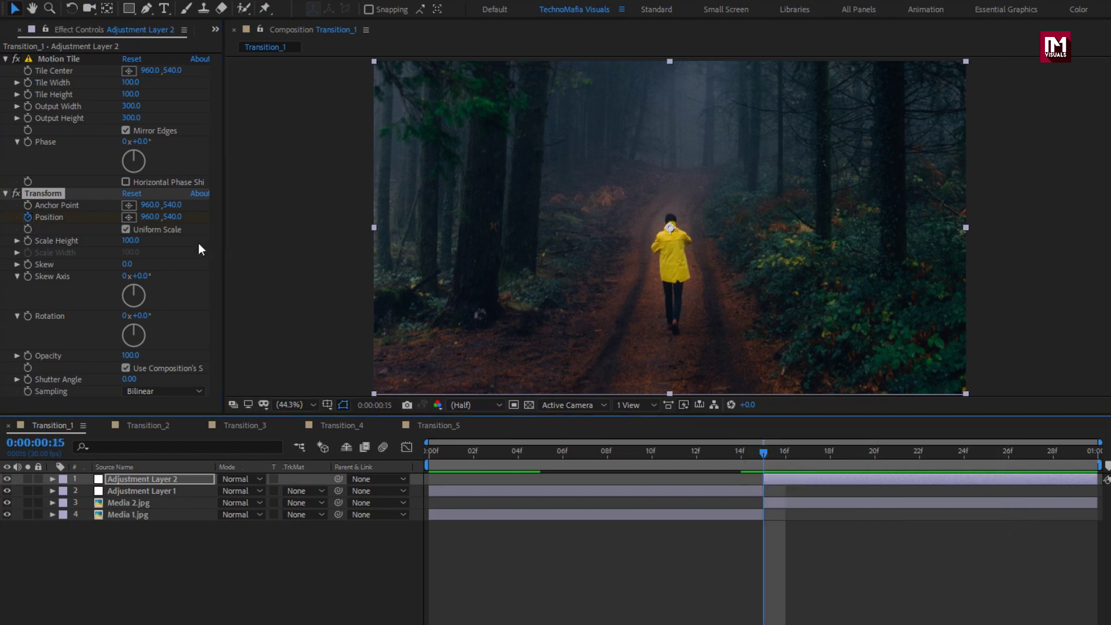
left_click(172, 218)
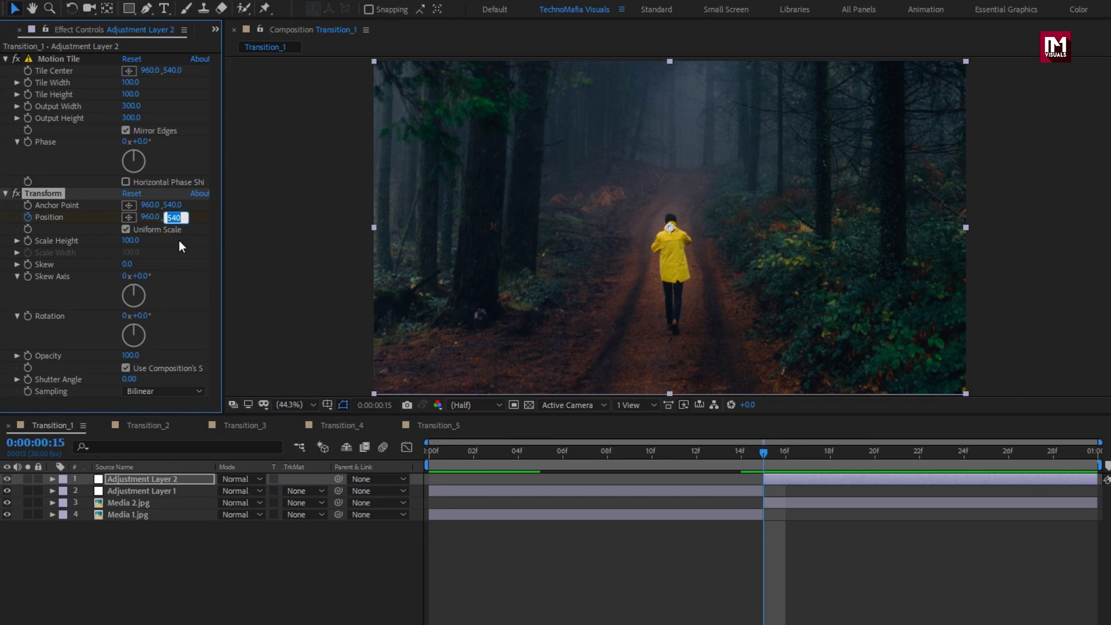
key("Return")
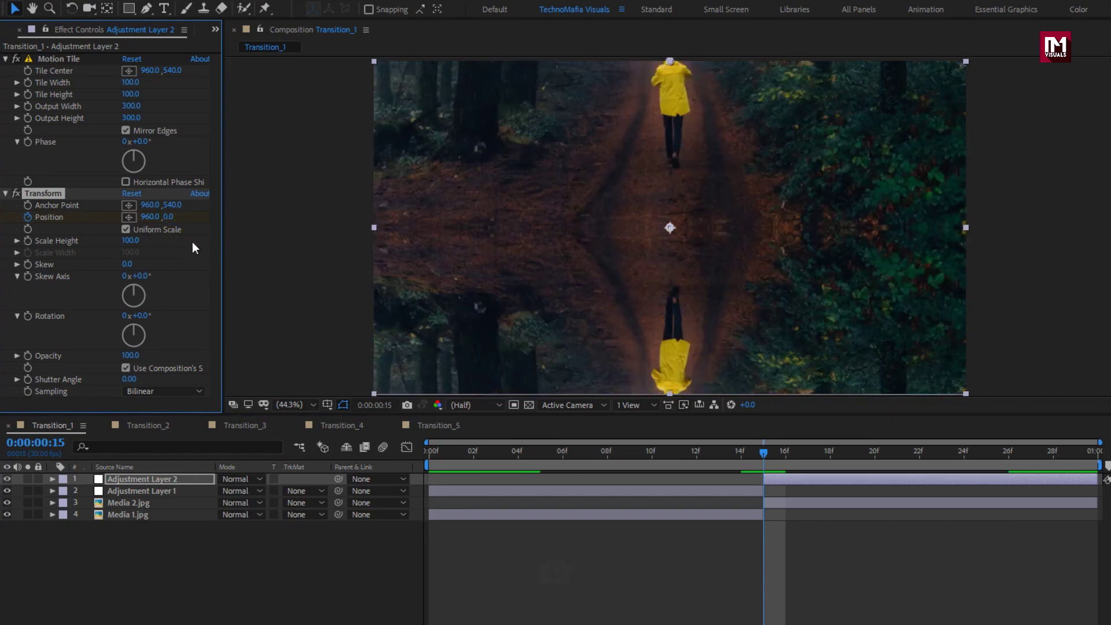
Reveal the second adjustment layer's Position keyframes and apply Easy Ease to both
key("u")
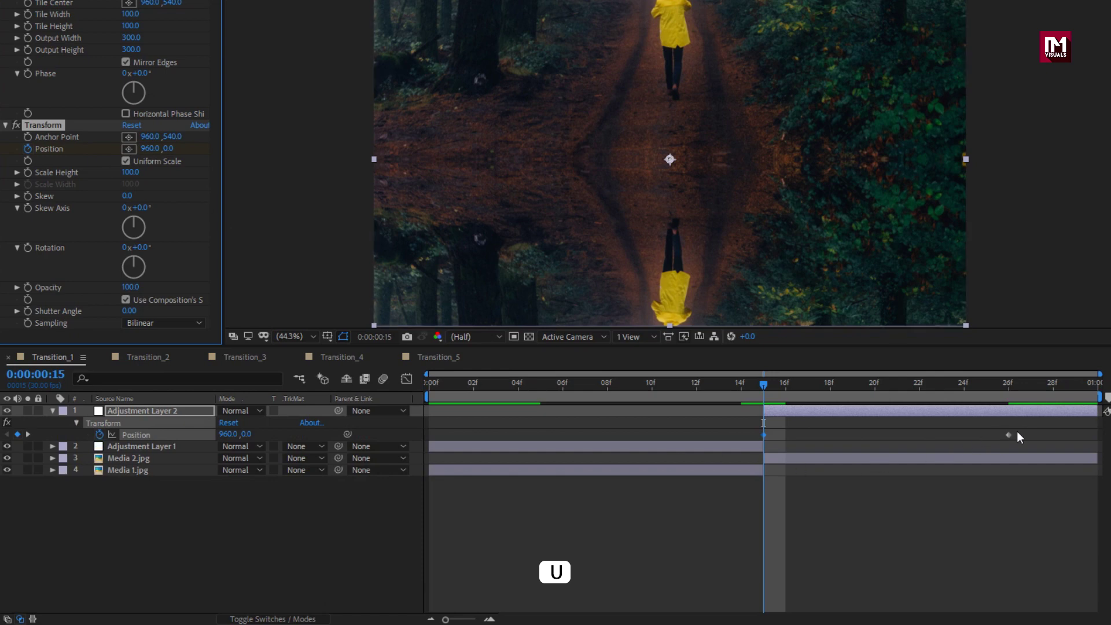
left_click(870, 432)
left_click_drag(870, 431, 750, 443)
right_click(764, 435)
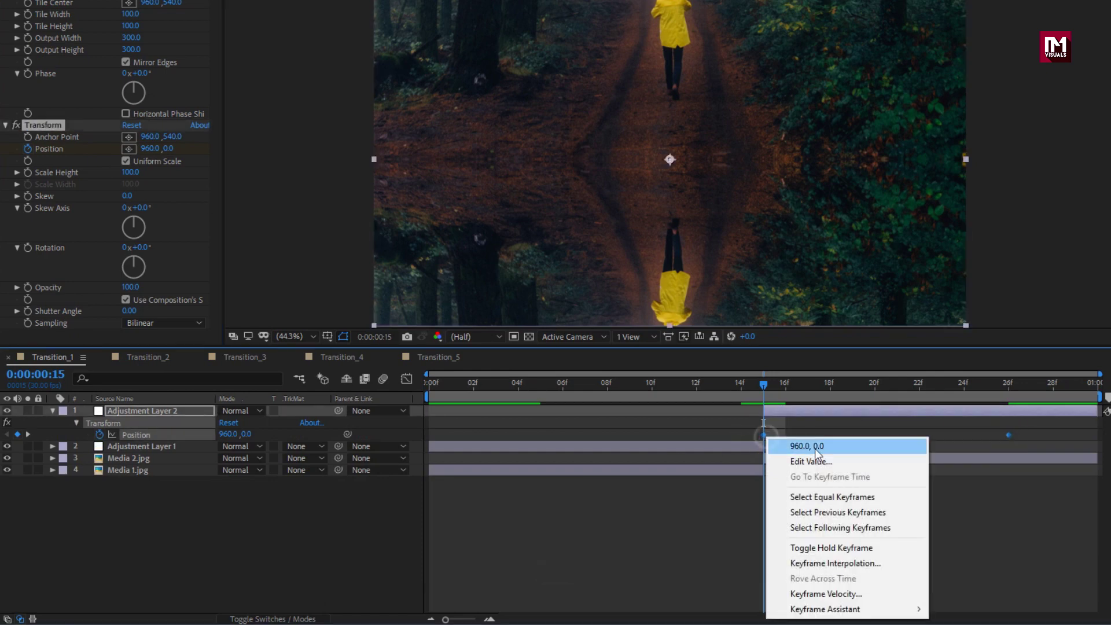
mouse_move(888, 612)
left_click(956, 519)
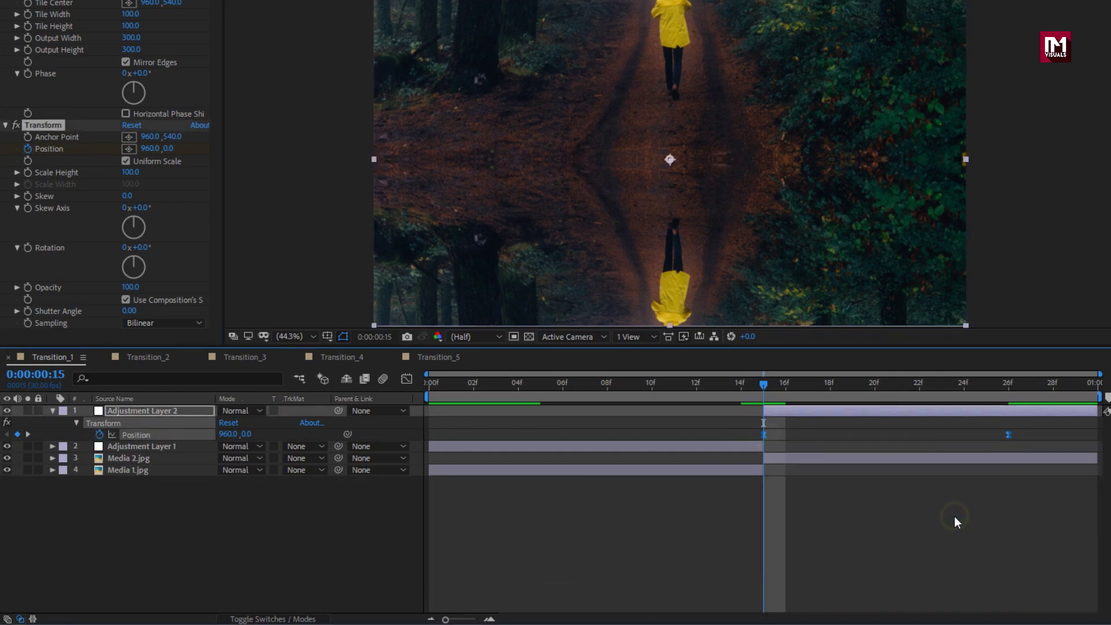
Shape the Position speed graph so the motion peaks sharply right after the first keyframe and slows gradually towards the last
left_click(406, 379)
left_click_drag(827, 556, 744, 595)
left_click_drag(805, 579, 771, 579)
left_click_drag(950, 579, 898, 581)
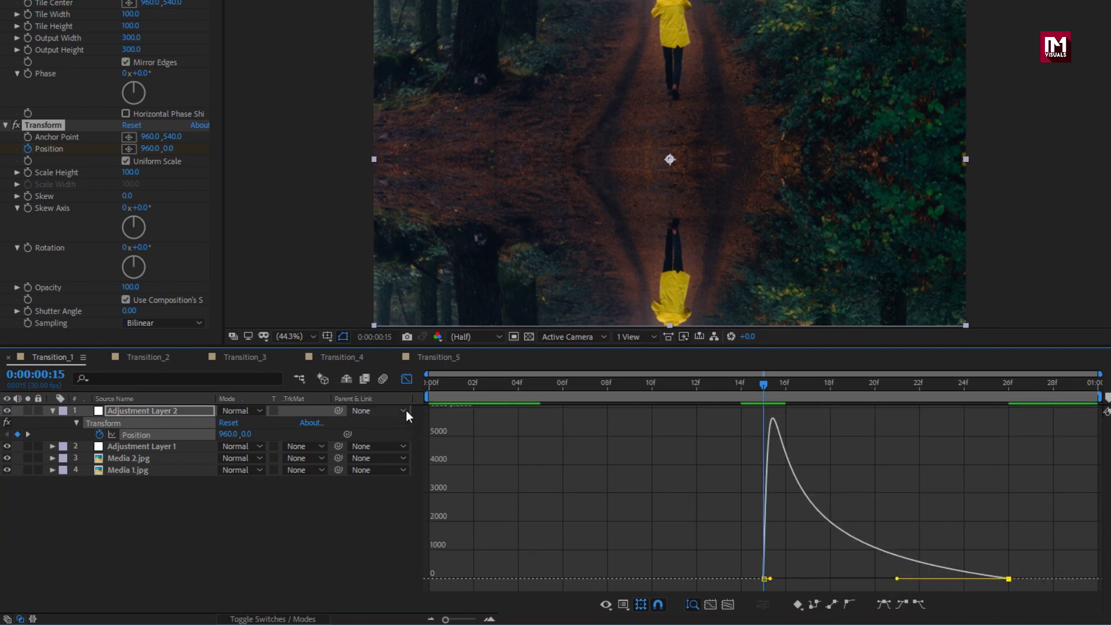
left_click(406, 379)
Preview the transition from the first frame and collapse the second adjustment layer's properties
left_click(429, 415)
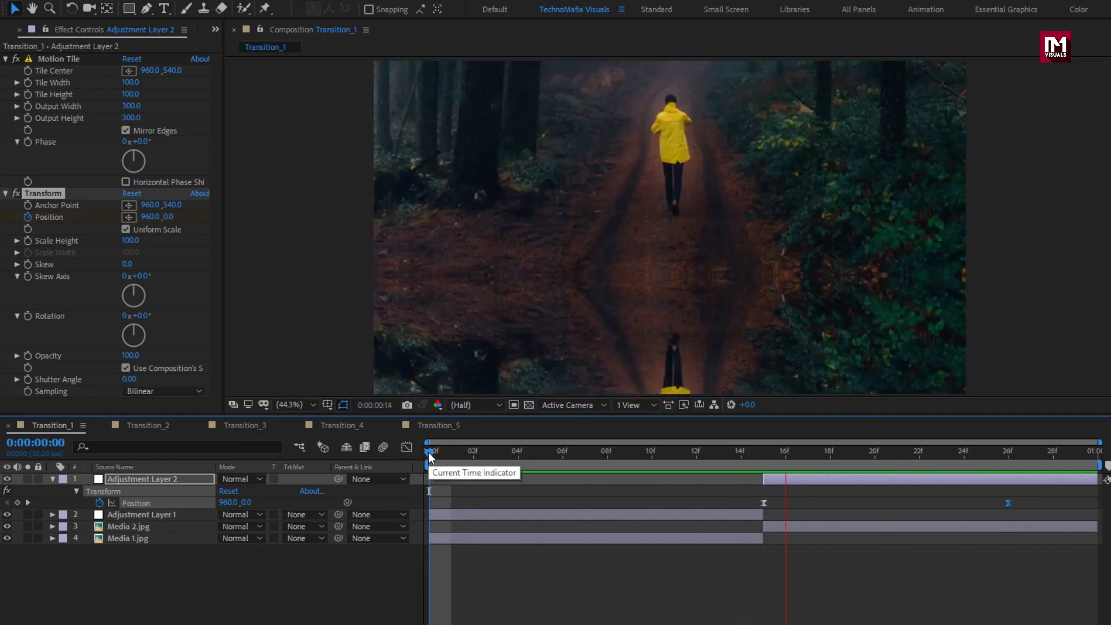
key("space")
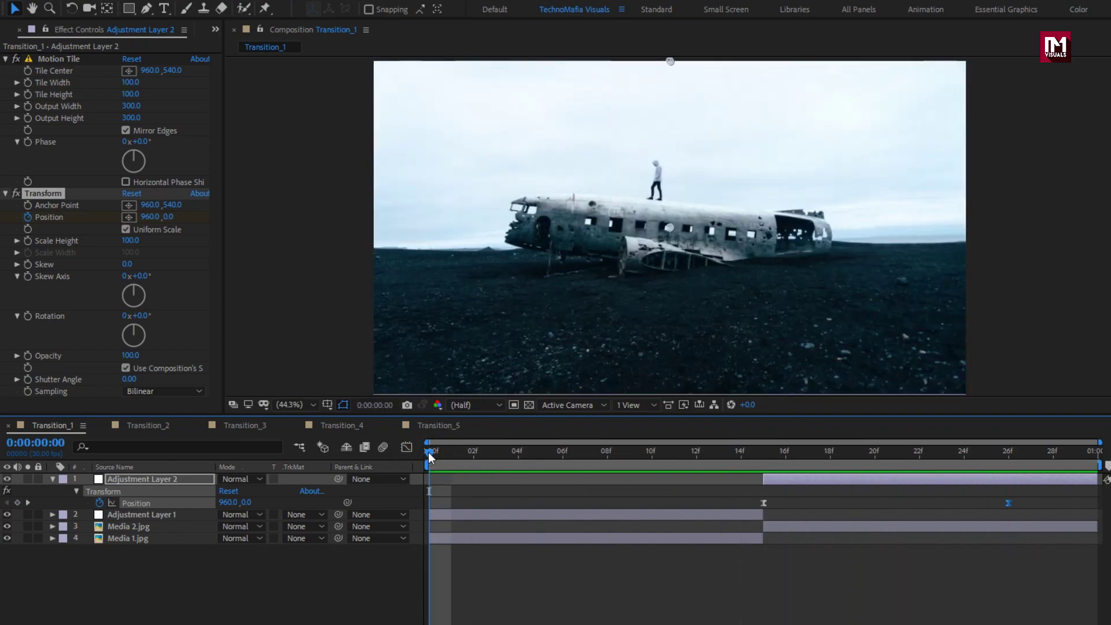
left_click(53, 480)
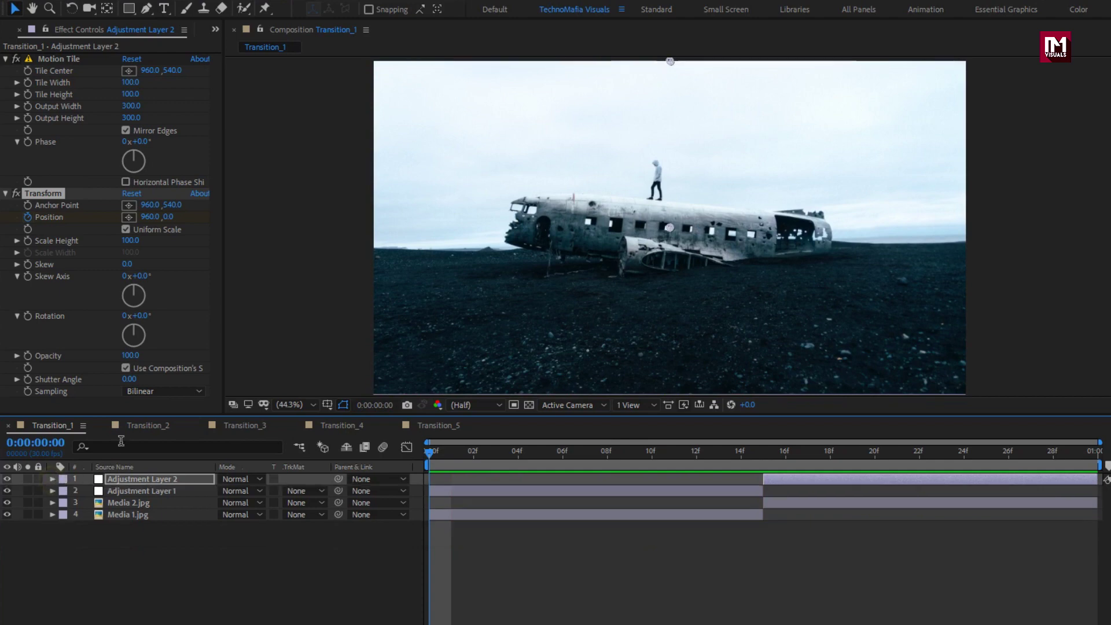
Open the Transition_2 composition, go to frame 15 and add an adjustment layer above the two images
left_click(143, 428)
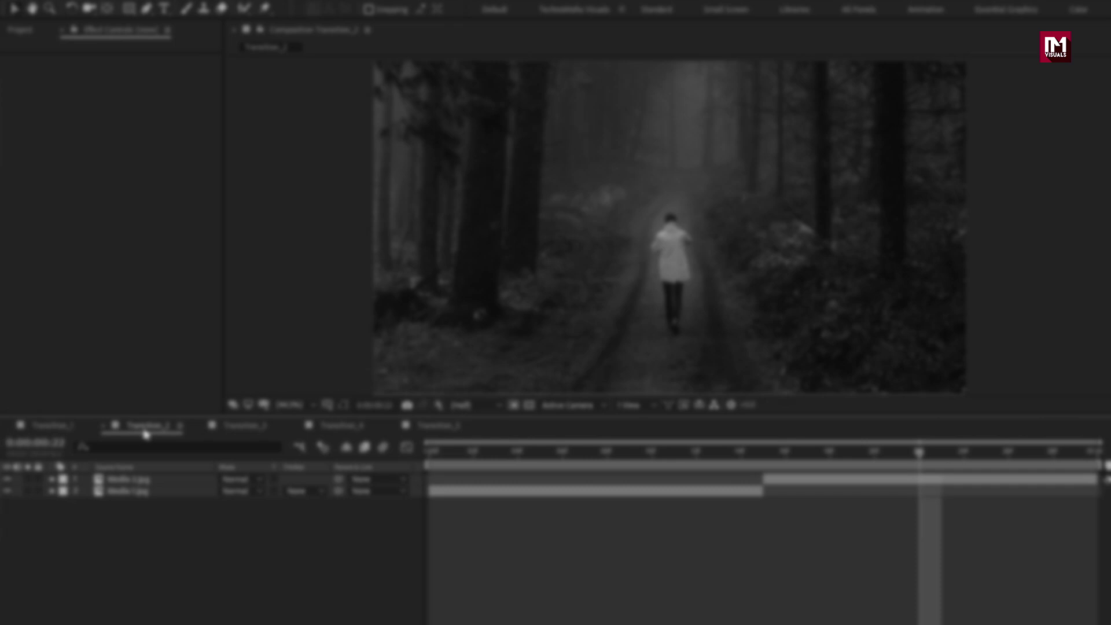
left_click(759, 454)
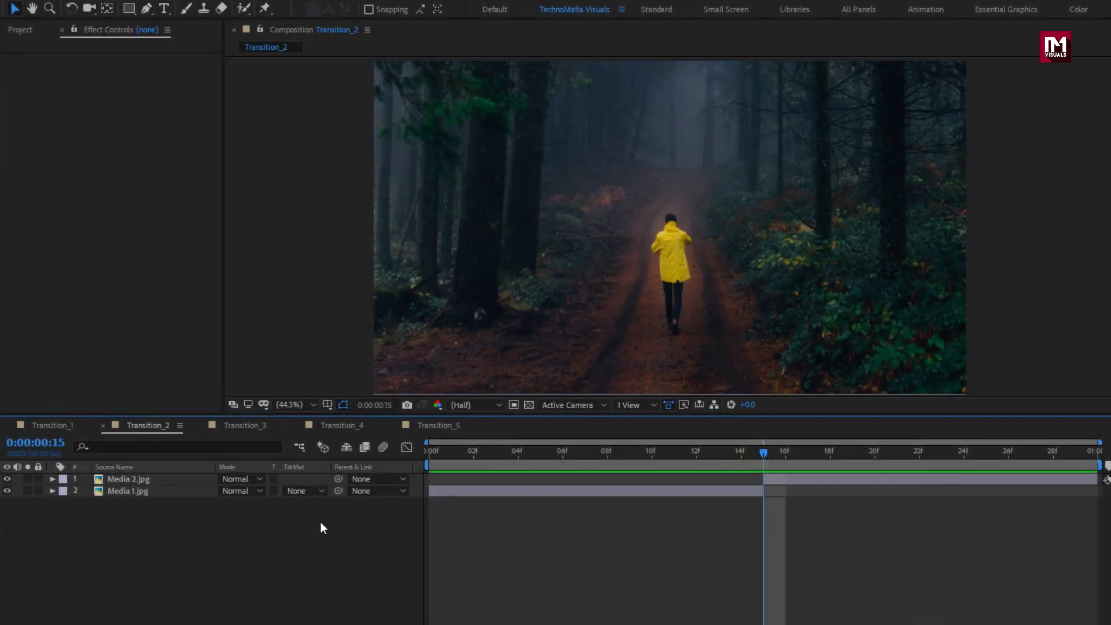
right_click(159, 534)
mouse_move(175, 381)
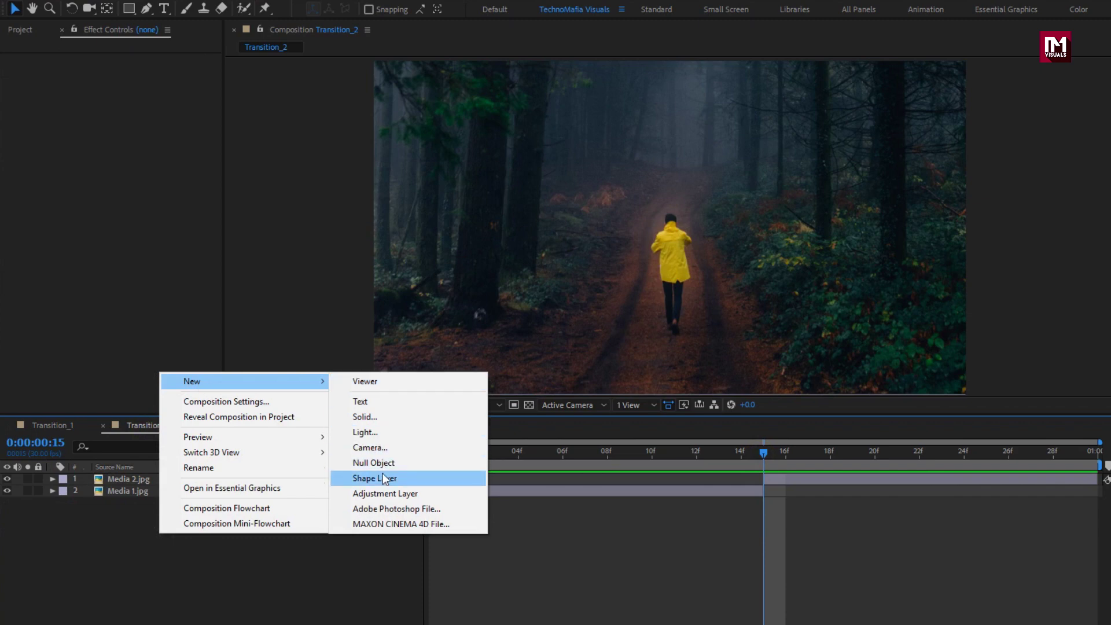
left_click(382, 493)
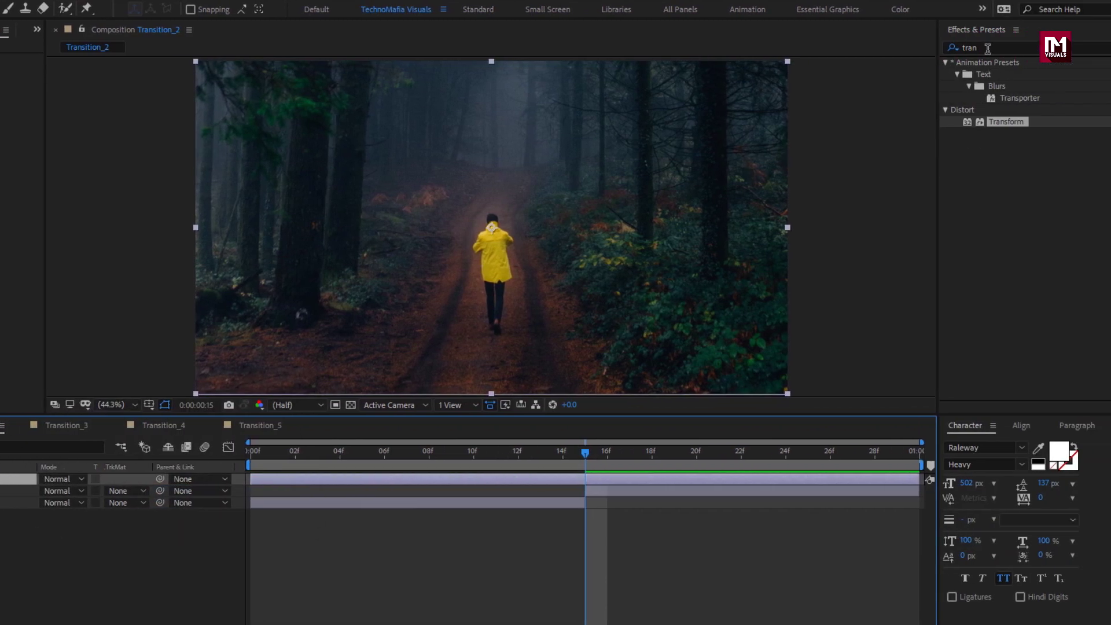
Apply the Fast Box Blur effect to the new adjustment layer in Transition_2
double_click(988, 49)
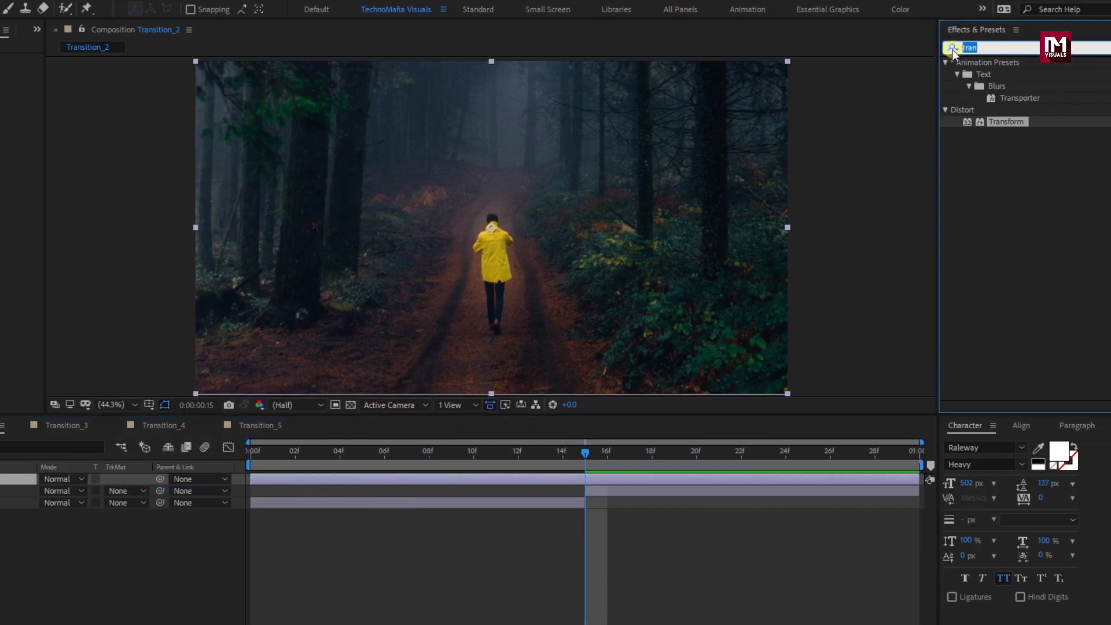
type("box")
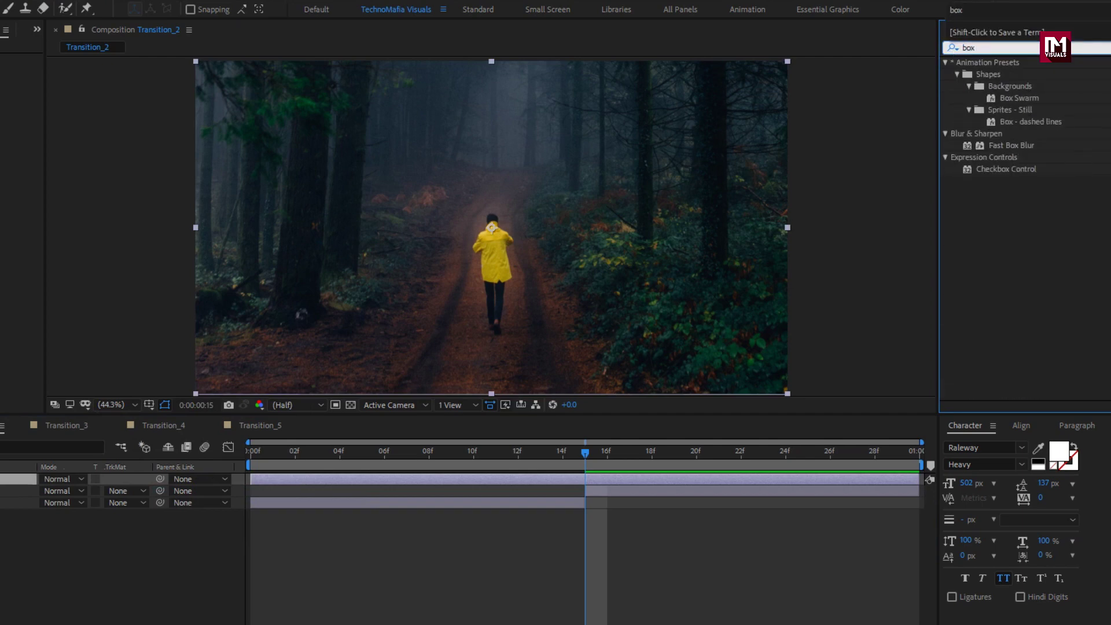
left_click(1010, 146)
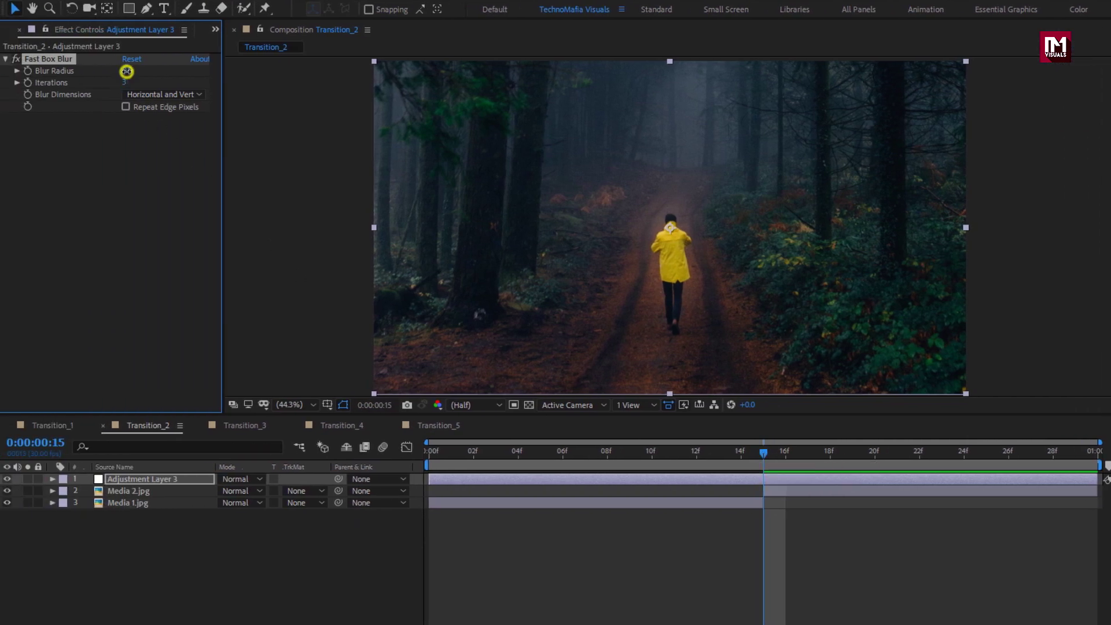
Keyframe Fast Box Blur at frame 15 with a Blur Radius of 50 and turn on Repeat Edge Pixels
type("50")
key("Return")
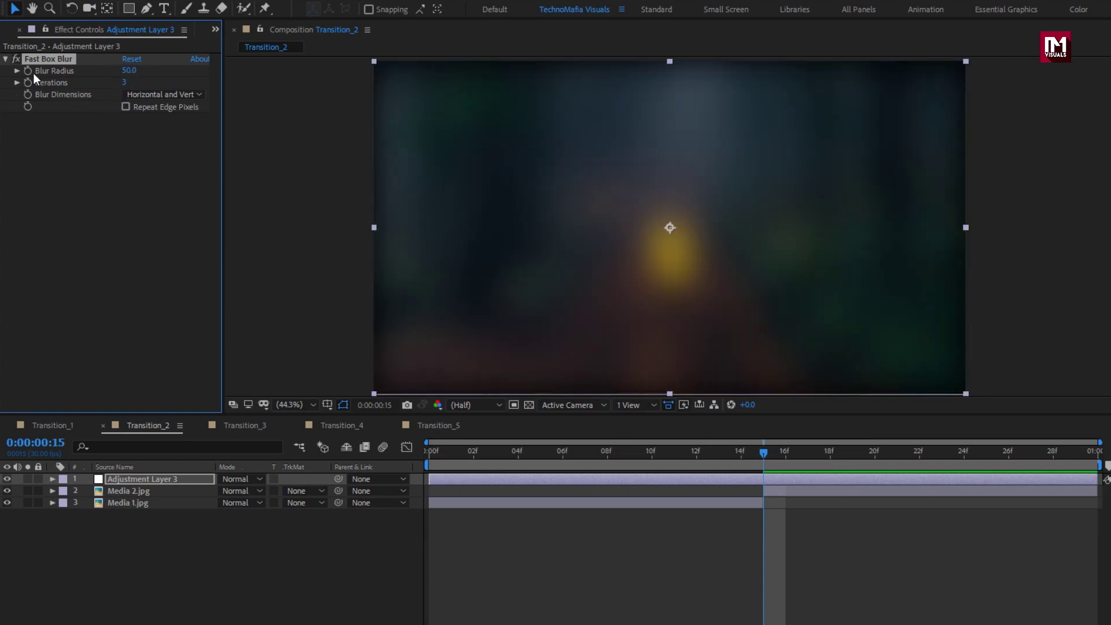
left_click(125, 107)
Reveal the adjustment layer's keyframed properties and add a Blur Radius keyframe of 0 at frame 4
left_click(162, 476)
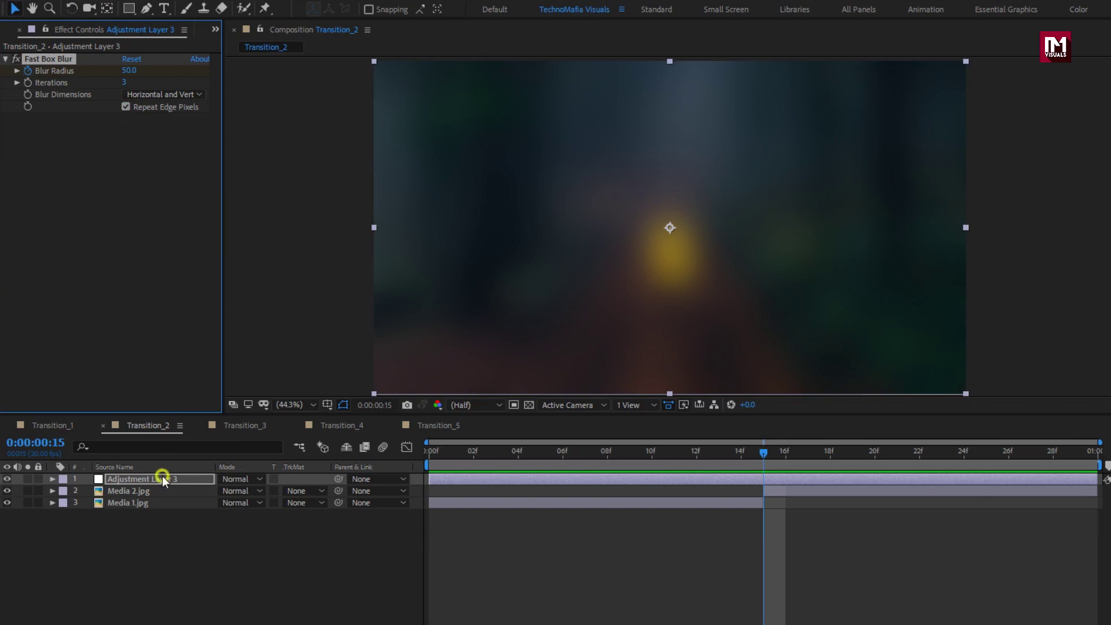
key("u")
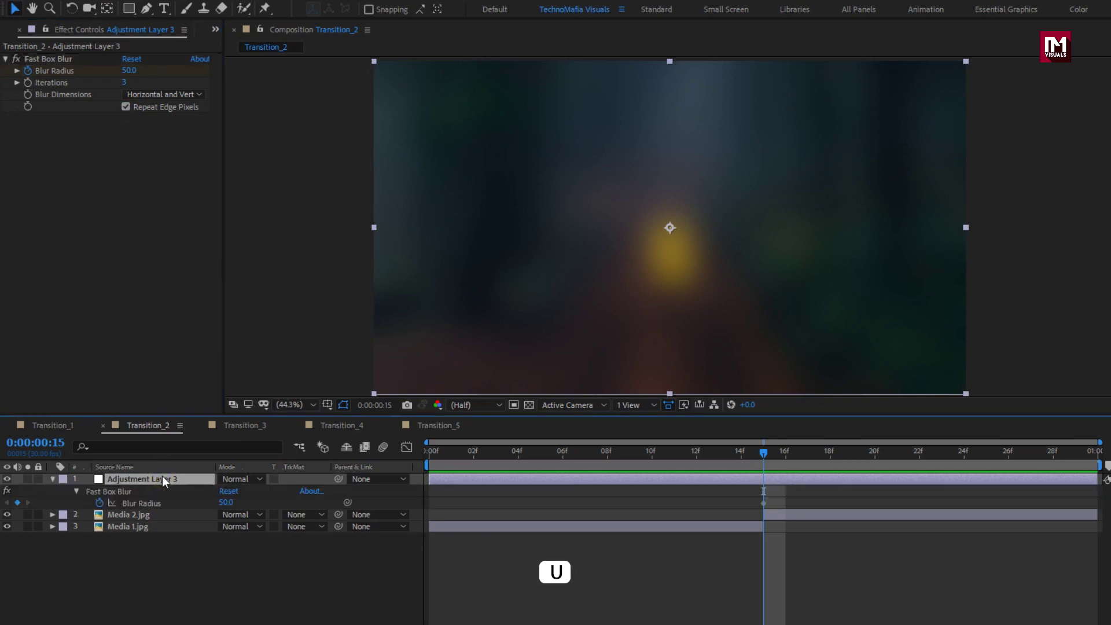
left_click(518, 457)
left_click(128, 70)
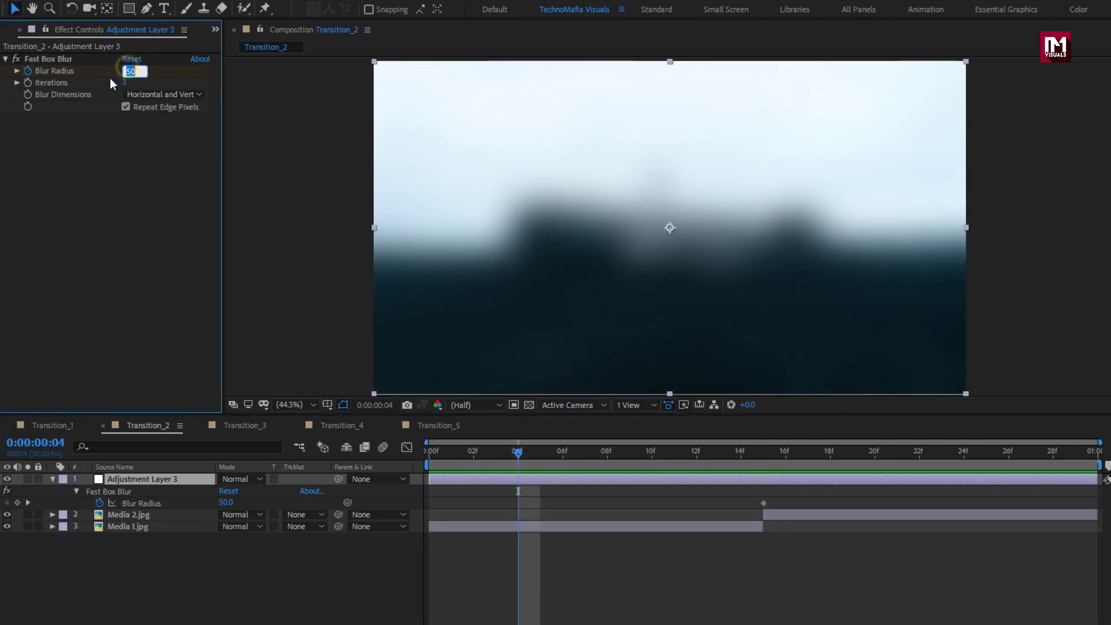
type("0")
key("Return")
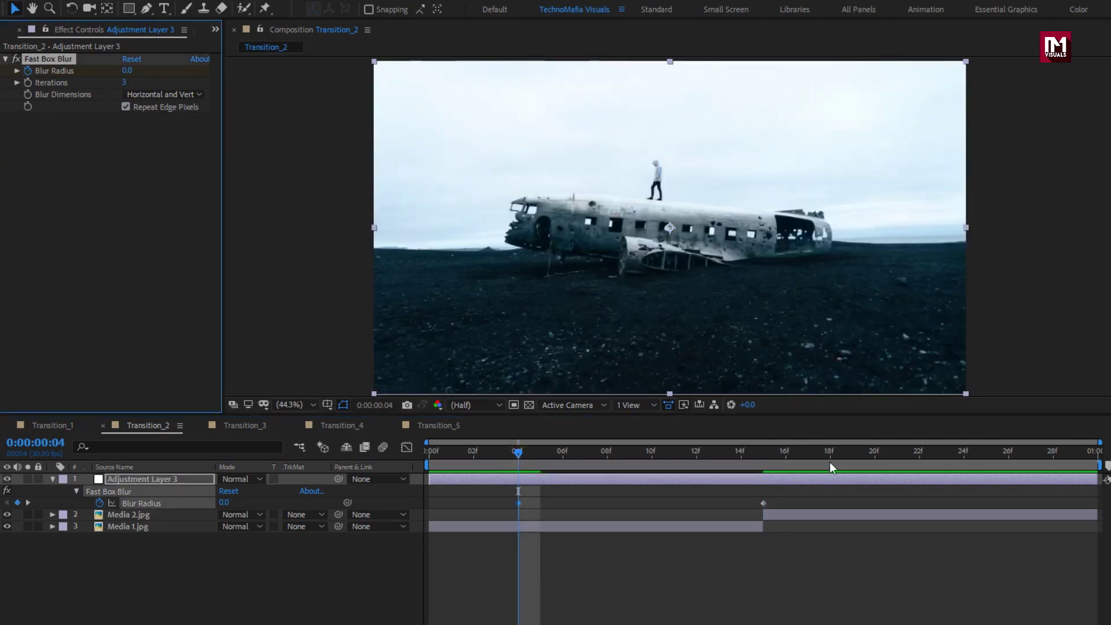
Add a Blur Radius keyframe of 0 at frame 26 on the adjustment layer
left_click(1010, 456)
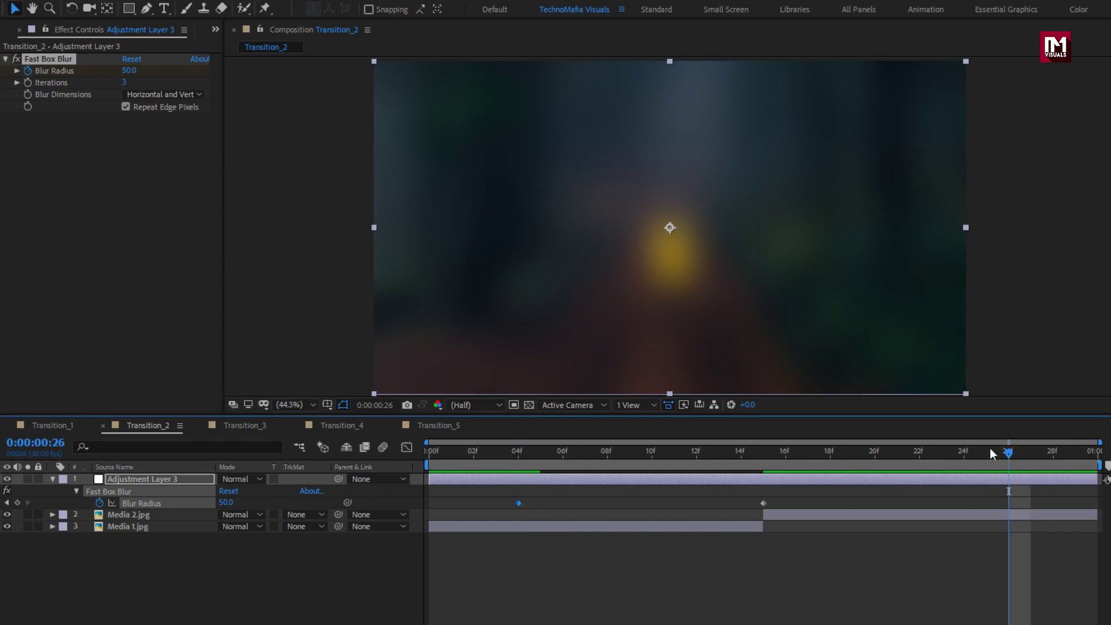
left_click(129, 70)
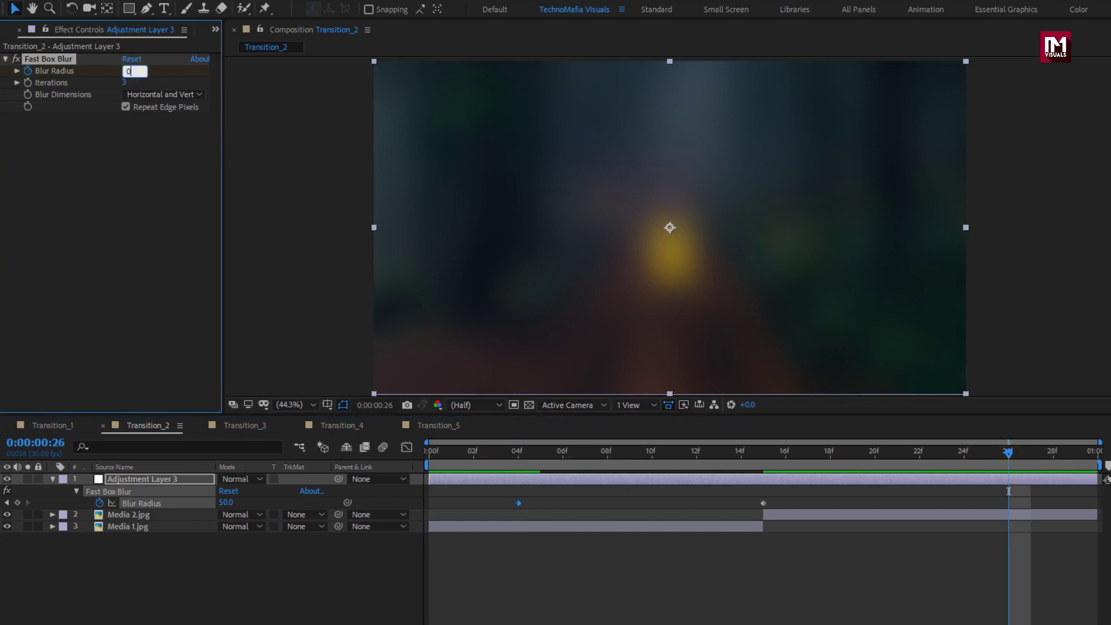
type("0")
key("Return")
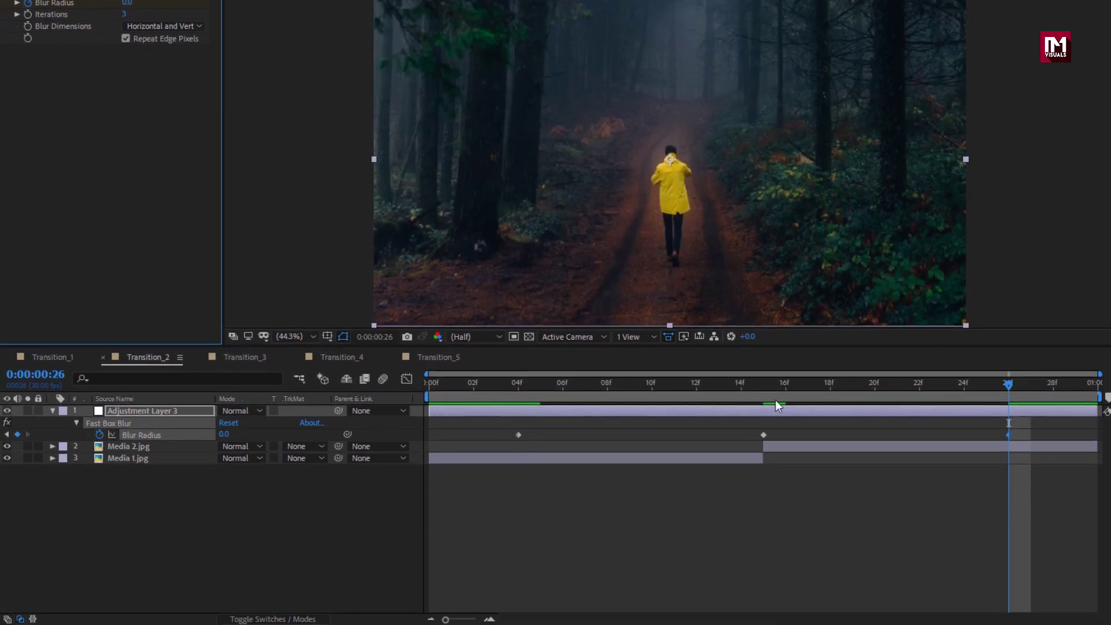
Apply Easy Ease to all three Blur Radius keyframes
left_click_drag(1019, 435, 501, 447)
right_click(520, 439)
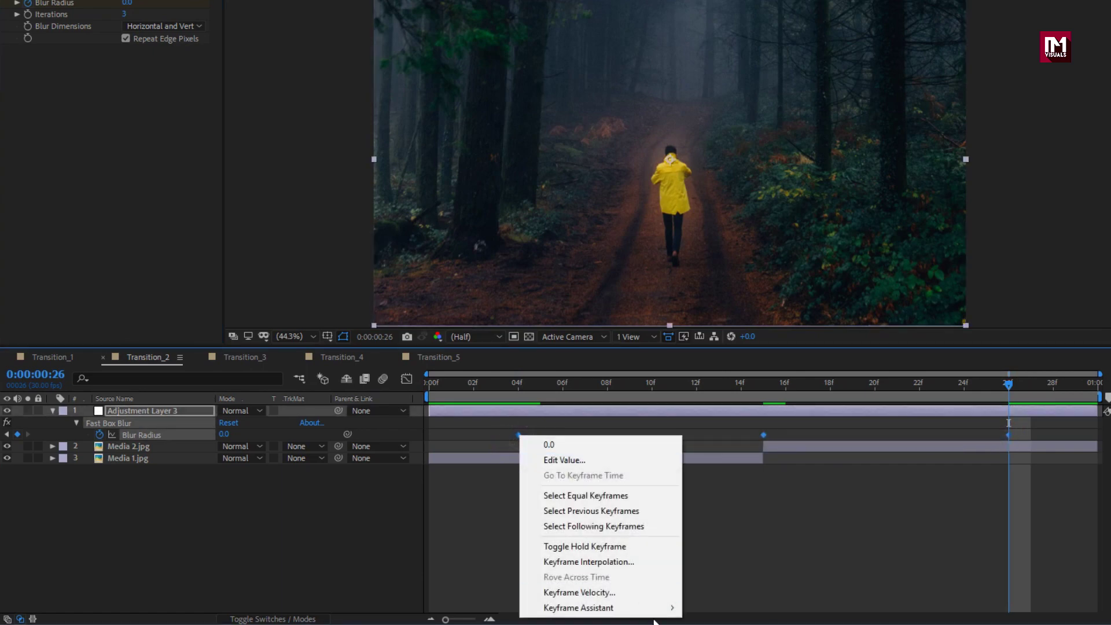
mouse_move(660, 608)
left_click(715, 518)
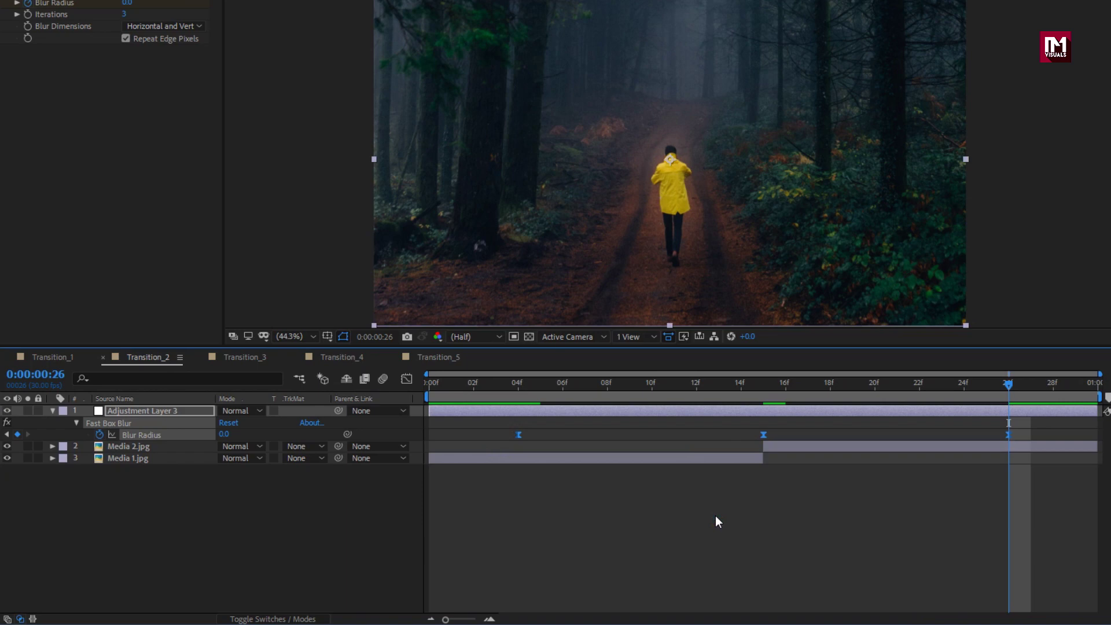
Preview the blur transition from the first frame
left_click(431, 392)
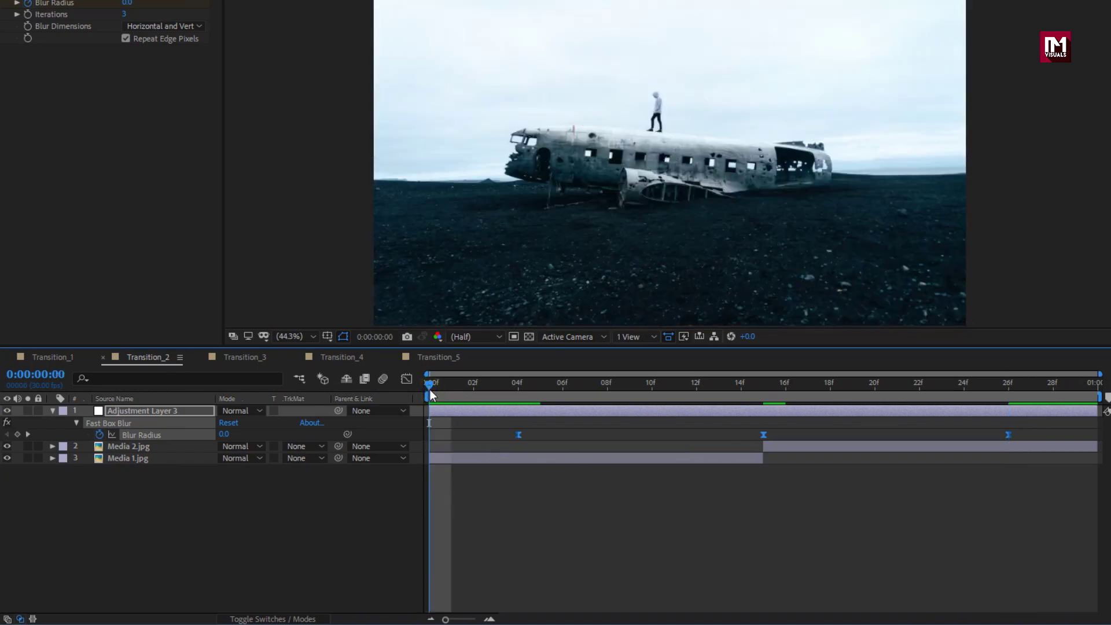
key("space")
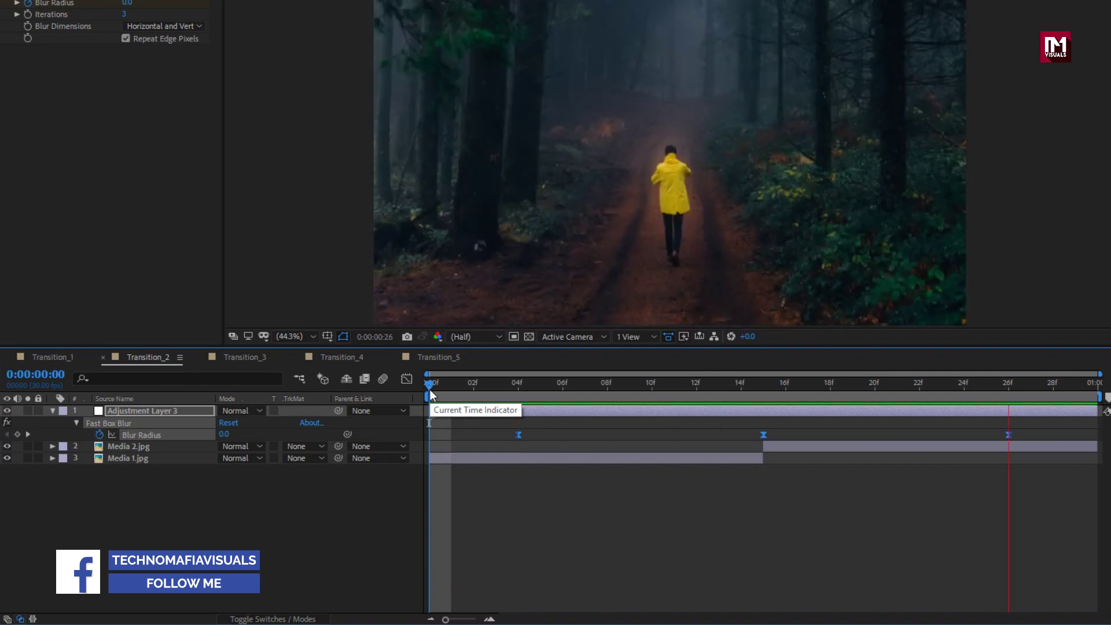
key("space")
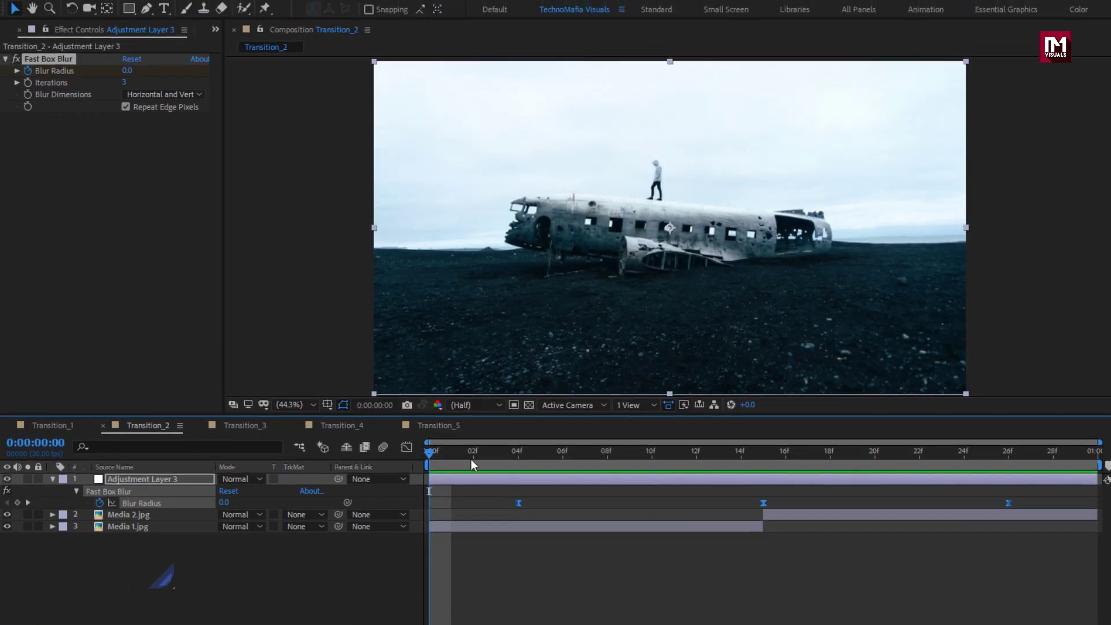
Set the Fast Box Blur's Blur Dimensions to Horizontal and preview the transition
left_click(183, 96)
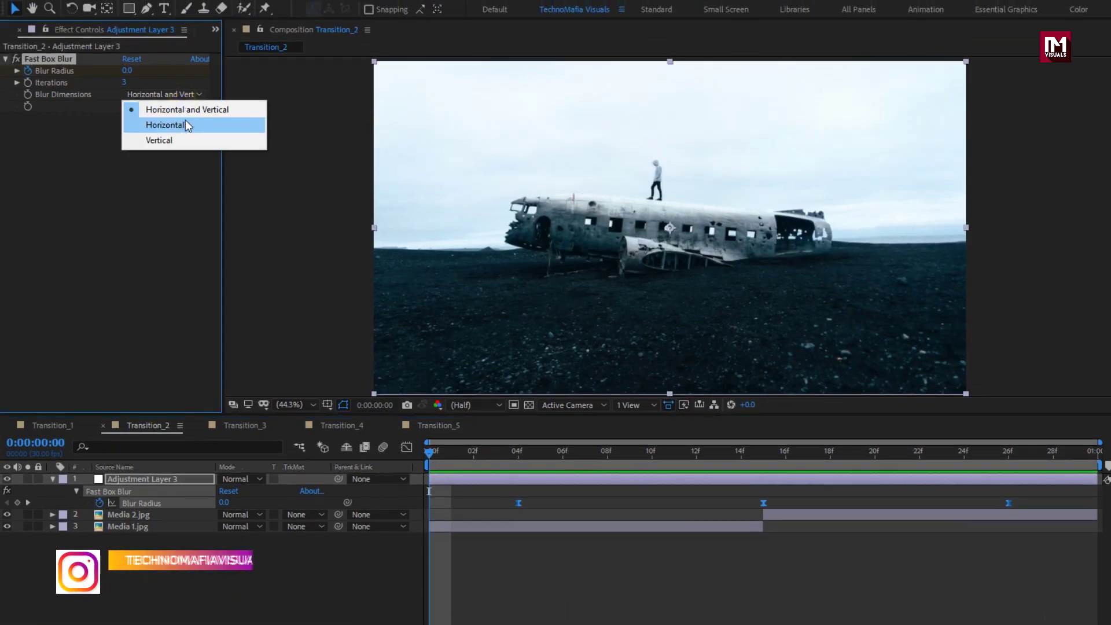
left_click(186, 122)
key("space")
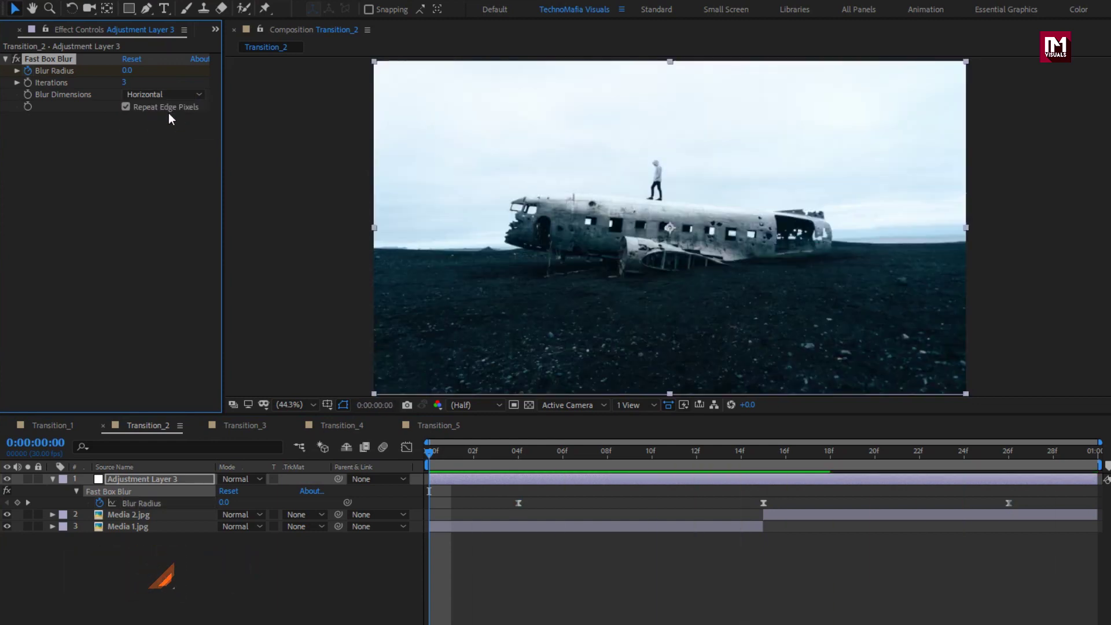
key("space")
Set the Fast Box Blur's Blur Dimensions to Vertical and preview the transition
left_click(157, 93)
left_click(165, 139)
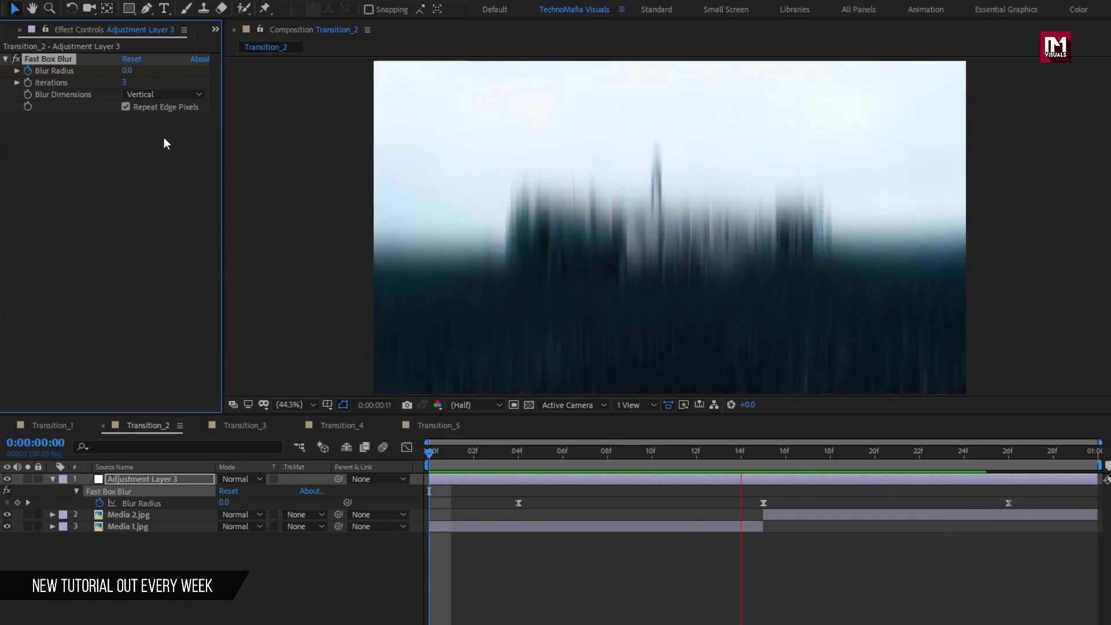
key("space")
Open the Transition_3 composition and add an adjustment layer above the two images
left_click(238, 426)
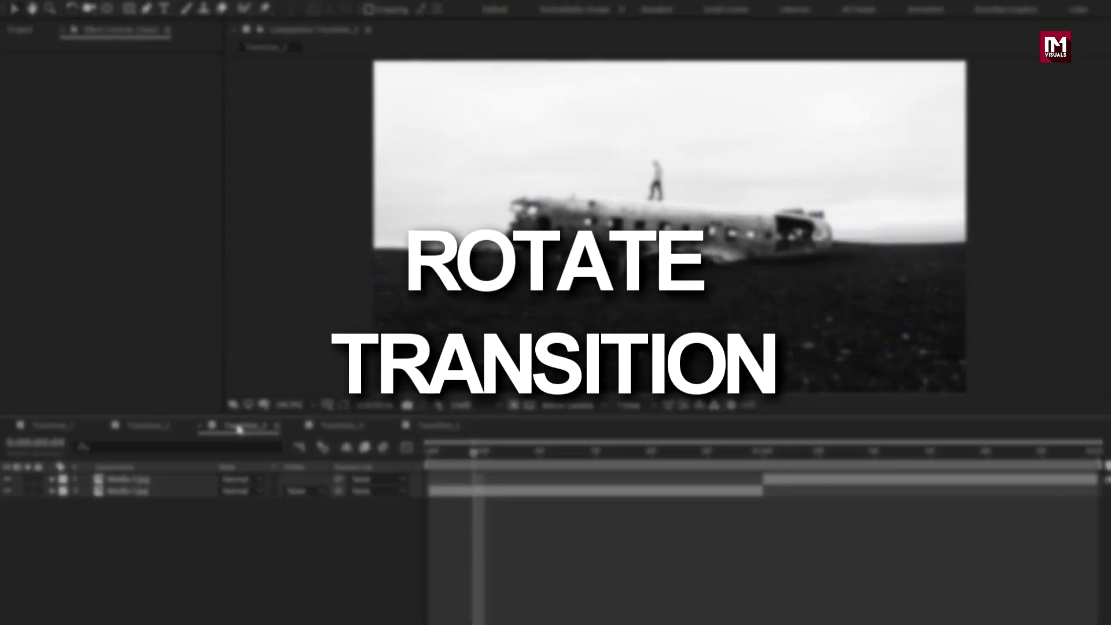
right_click(222, 452)
mouse_move(384, 455)
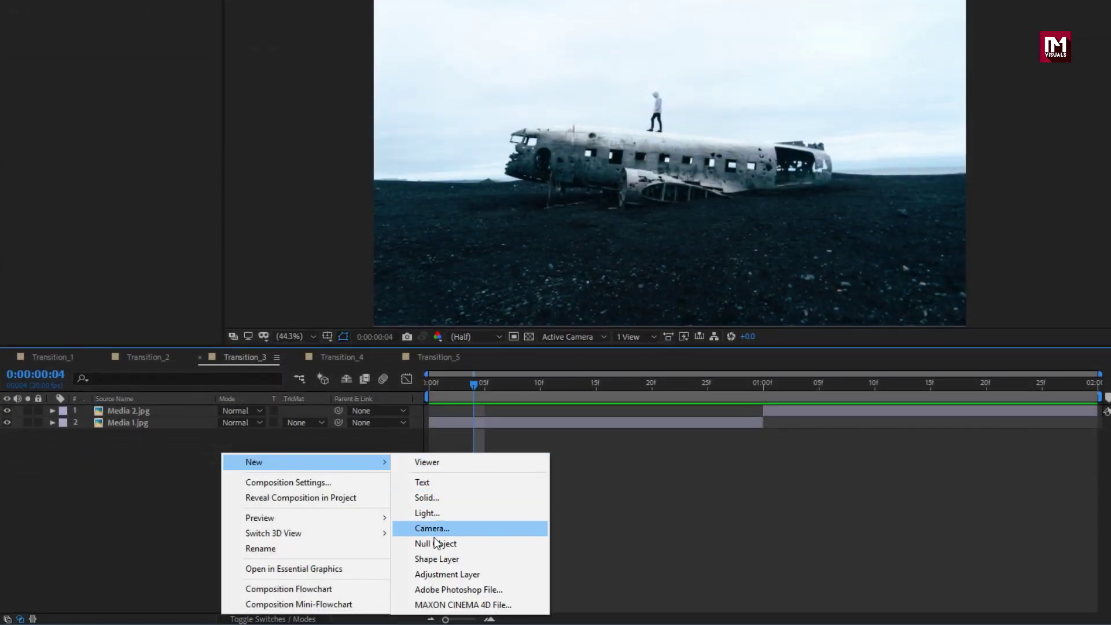
left_click(447, 575)
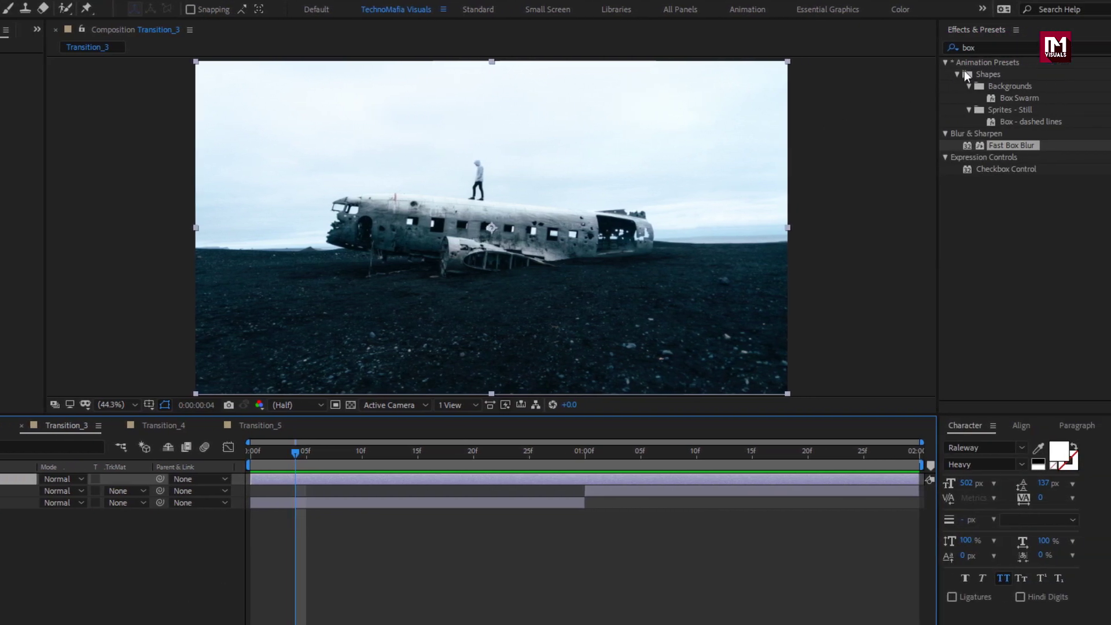
Apply Motion Tile to the new adjustment layer with Output Width and Output Height at 300 and Mirror Edges on
left_click(980, 47)
type("motio")
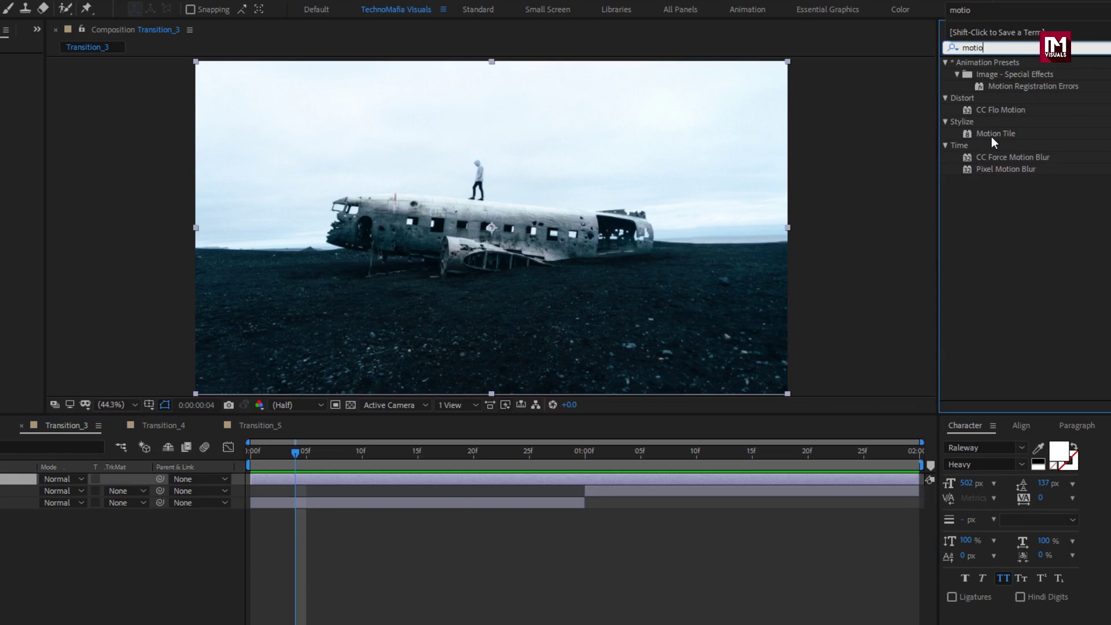
double_click(991, 134)
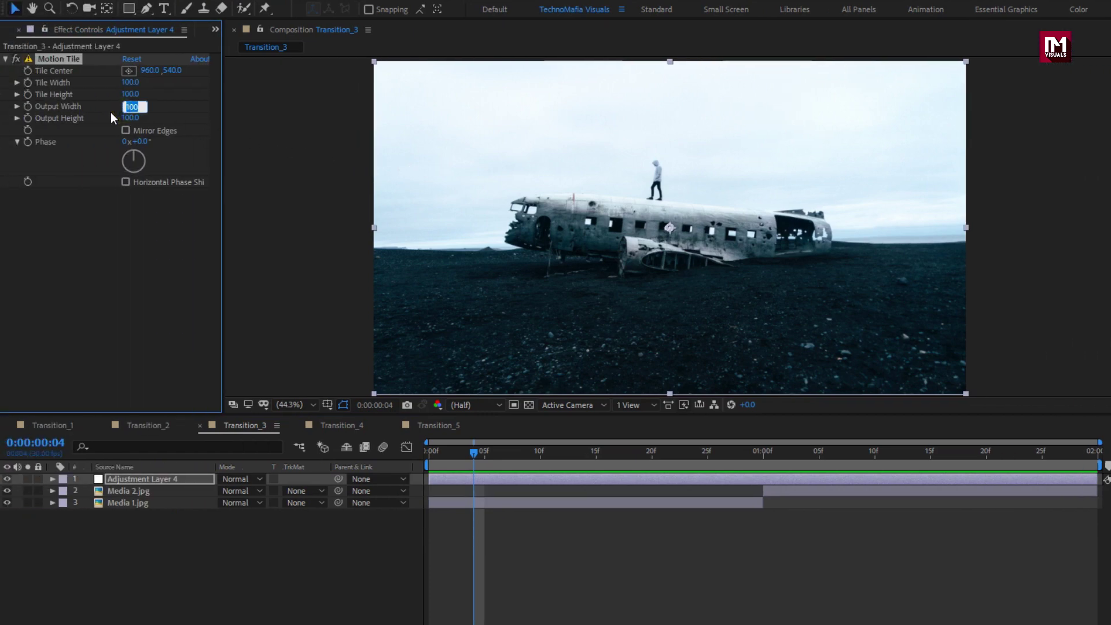
type("300")
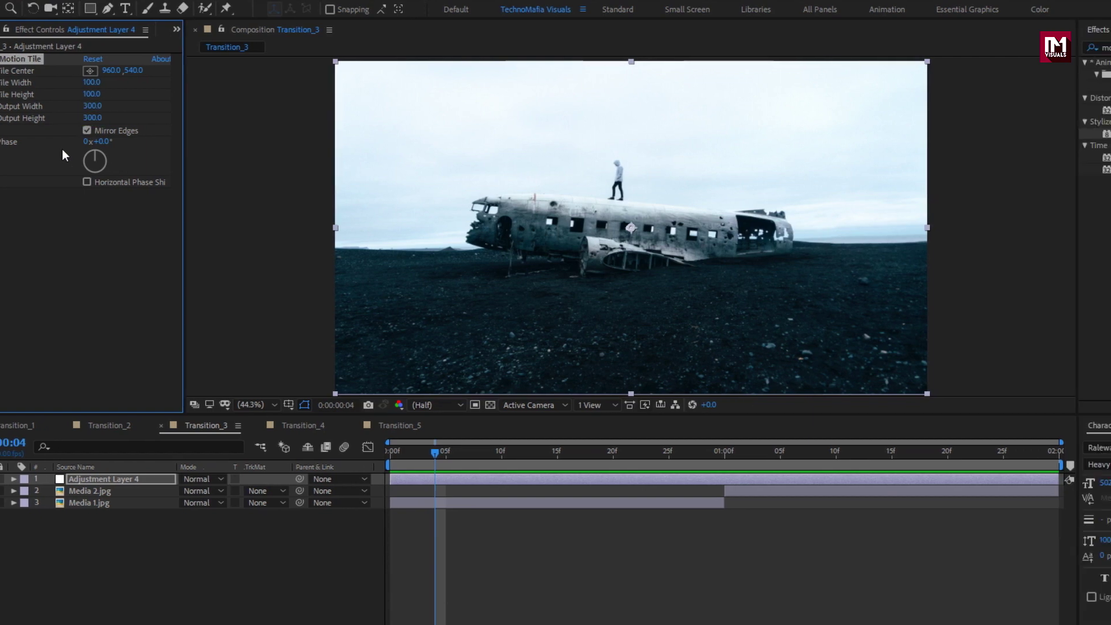
Apply the Transform effect to the adjustment layer in Transition_3
left_click(955, 47)
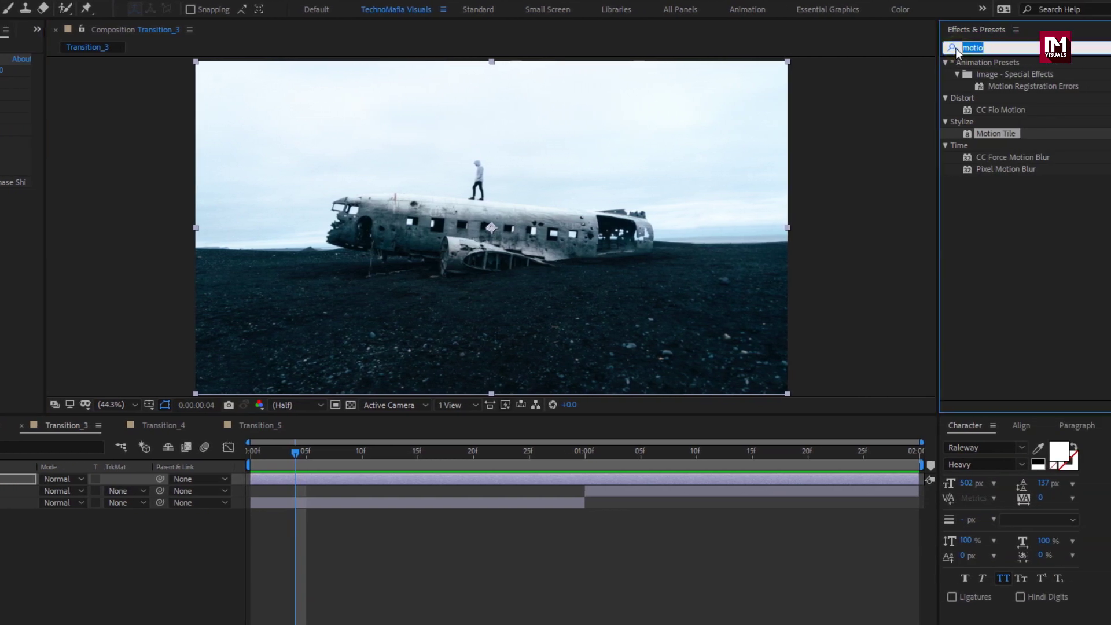
type("tran")
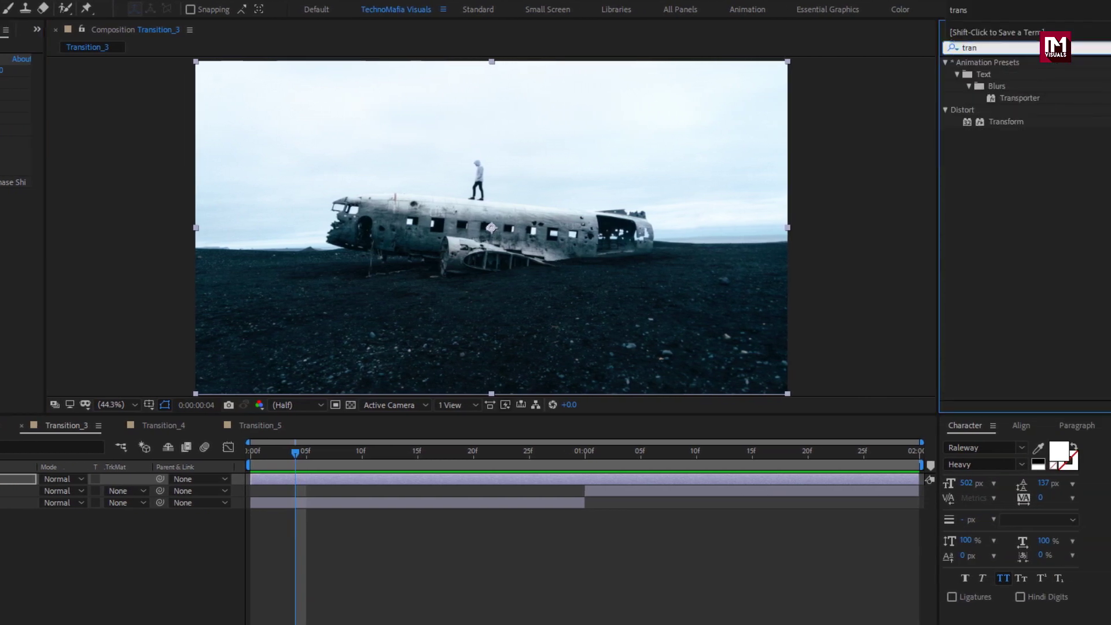
double_click(1009, 122)
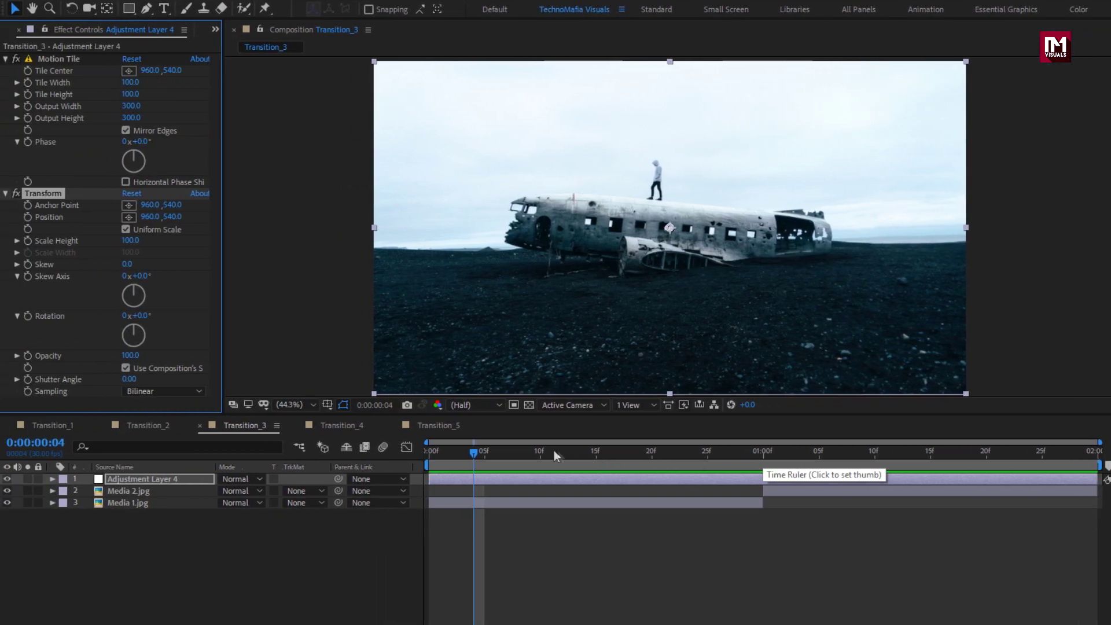
Keyframe the Transform effect's Rotation at 0° on frame 15 and at 130° on 0:00:01:00
left_click_drag(534, 458, 592, 456)
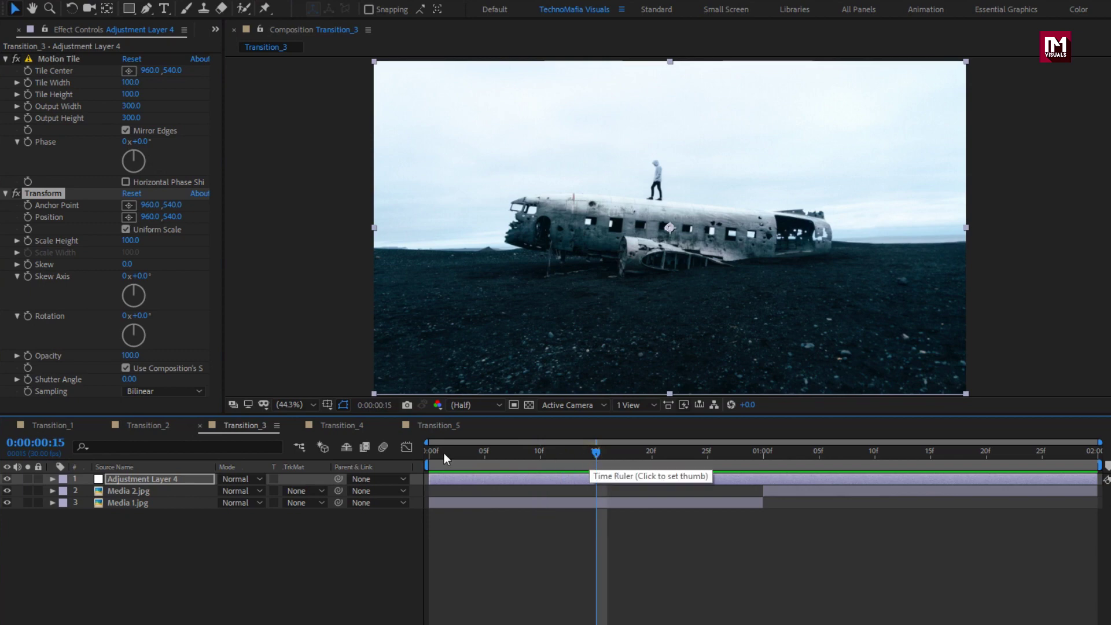
left_click(27, 317)
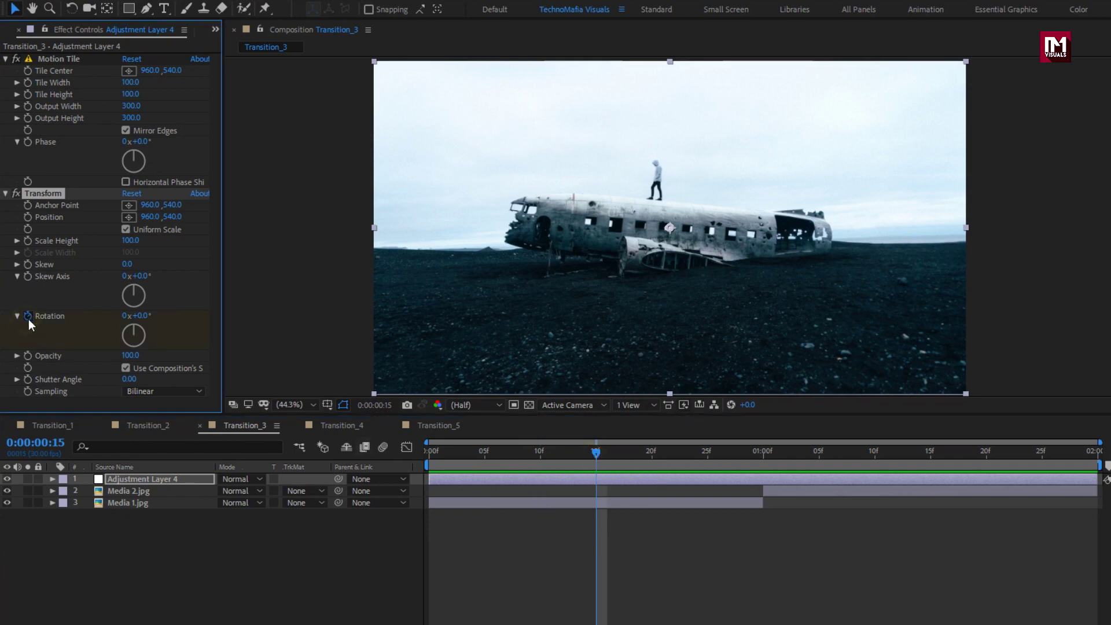
left_click(764, 456)
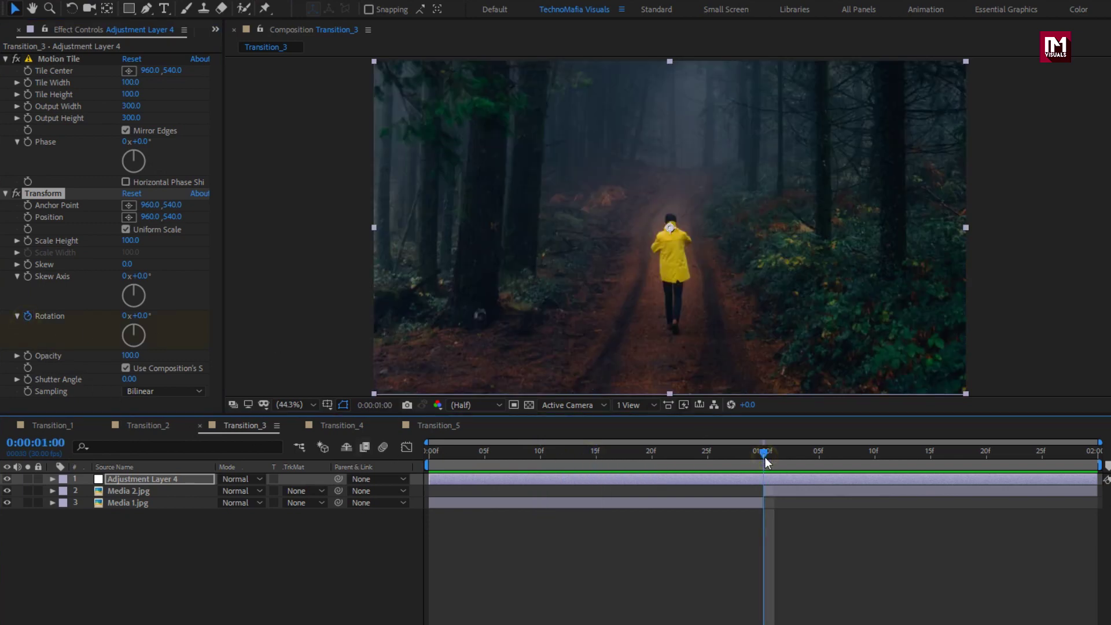
left_click(144, 318)
type("130")
key("Return")
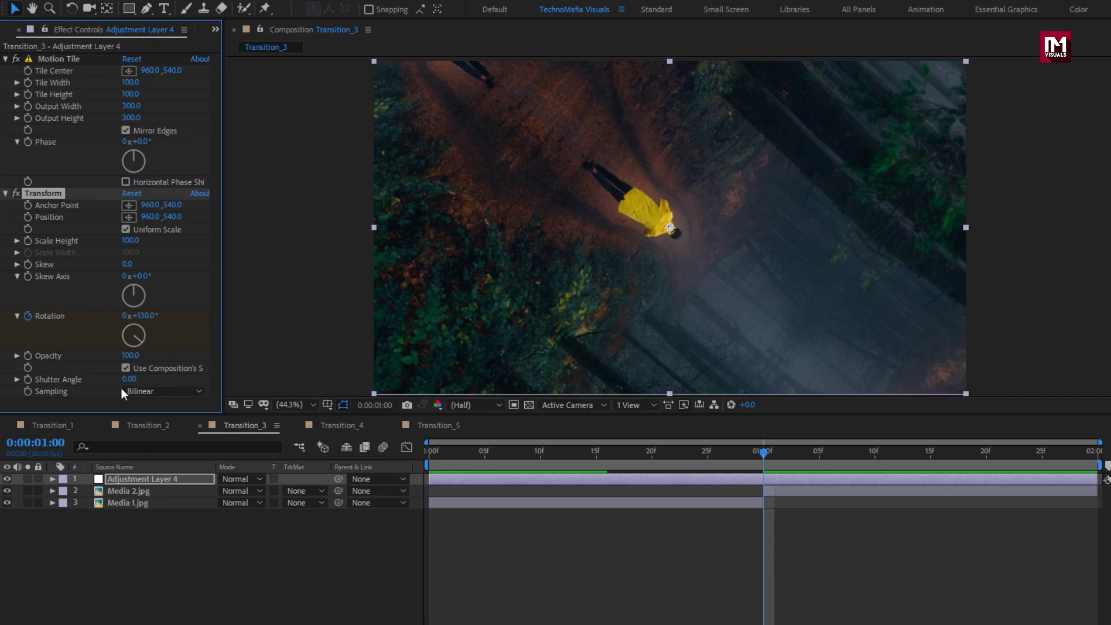
Turn off the Transform effect's use of the composition's shutter angle, set Shutter Angle to 180 and check the motion blur around frame 28
key("Return")
left_click_drag(766, 457, 735, 457)
Reveal the adjustment layer's two Rotation keyframes and apply Easy Ease to both
key("u")
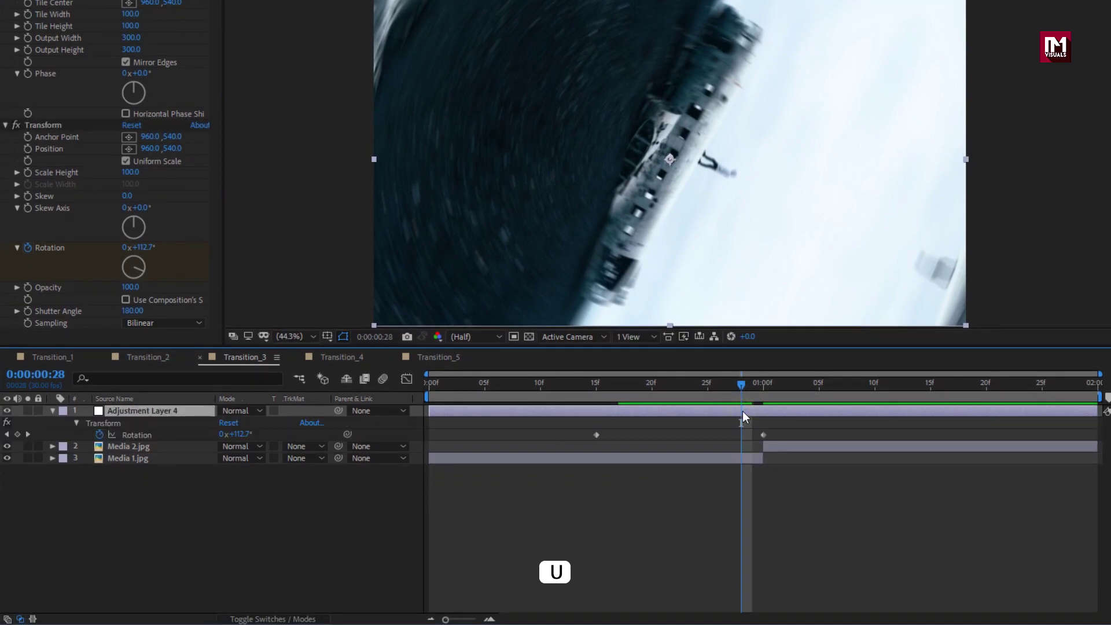
left_click_drag(770, 427, 585, 444)
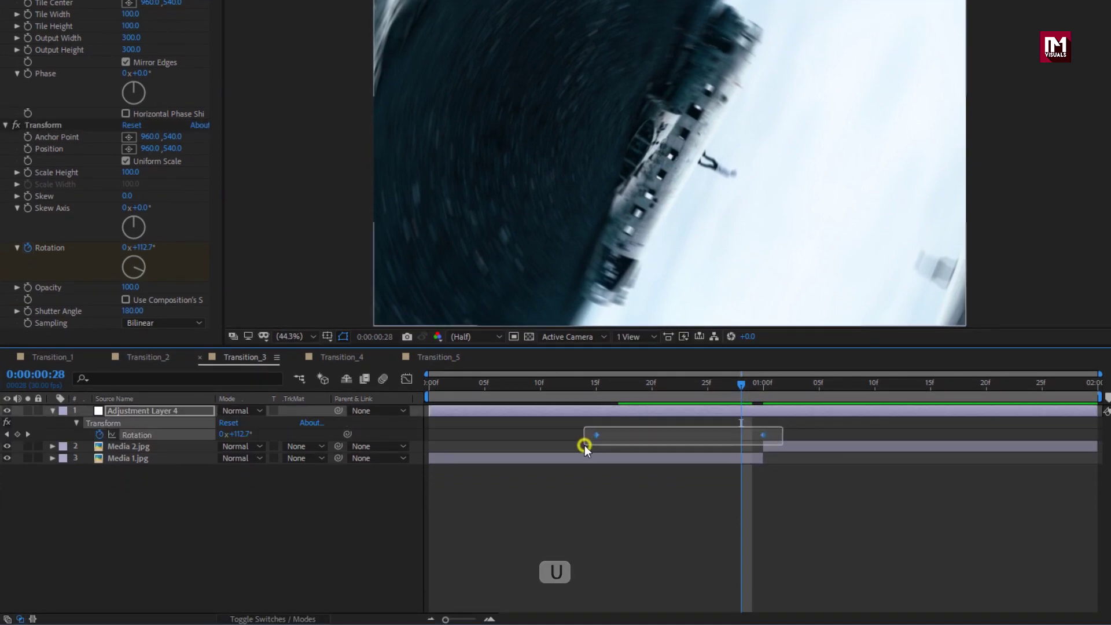
right_click(597, 441)
mouse_move(715, 612)
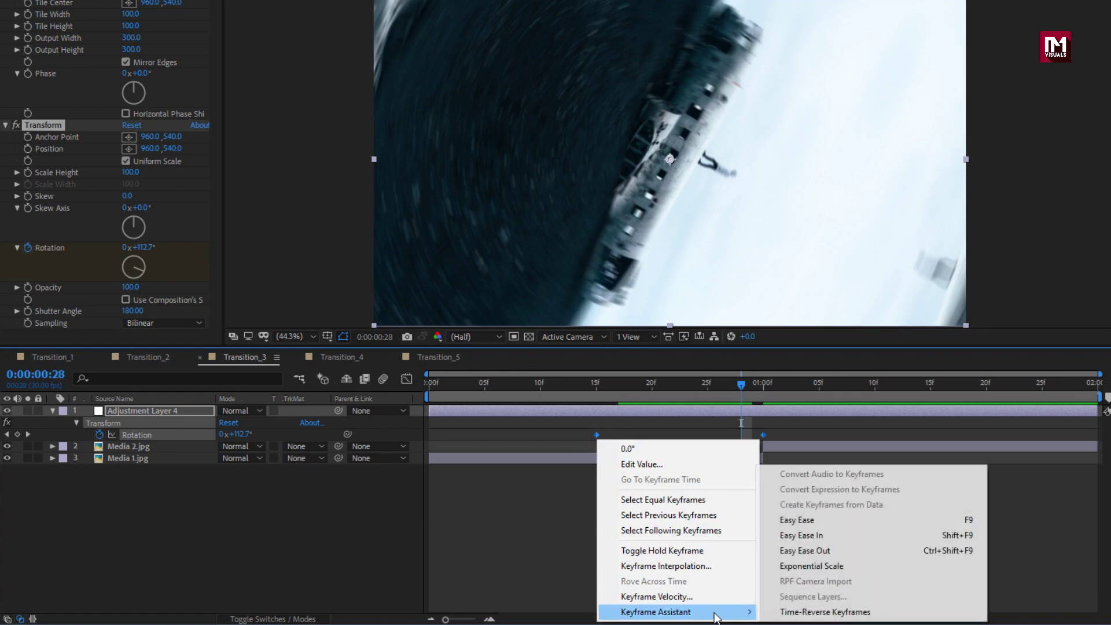
left_click(785, 523)
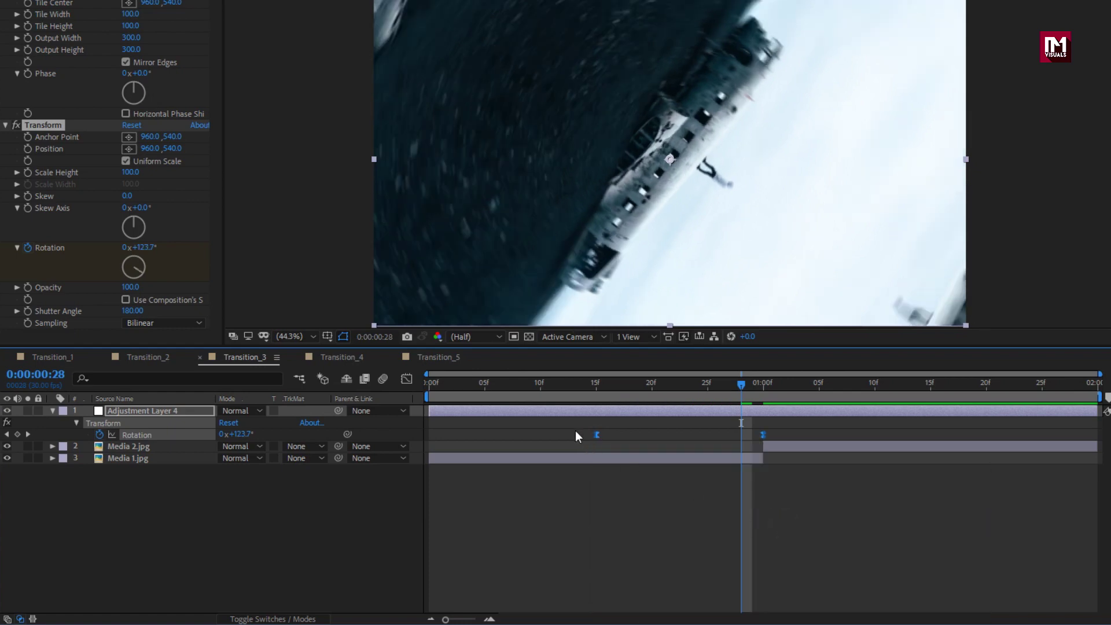
Reshape the Rotation speed graph so the speed builds gradually from frame 15 and peaks near frame 27 before dropping sharply
left_click(407, 379)
left_click_drag(782, 557, 745, 578)
left_click_drag(624, 579, 658, 579)
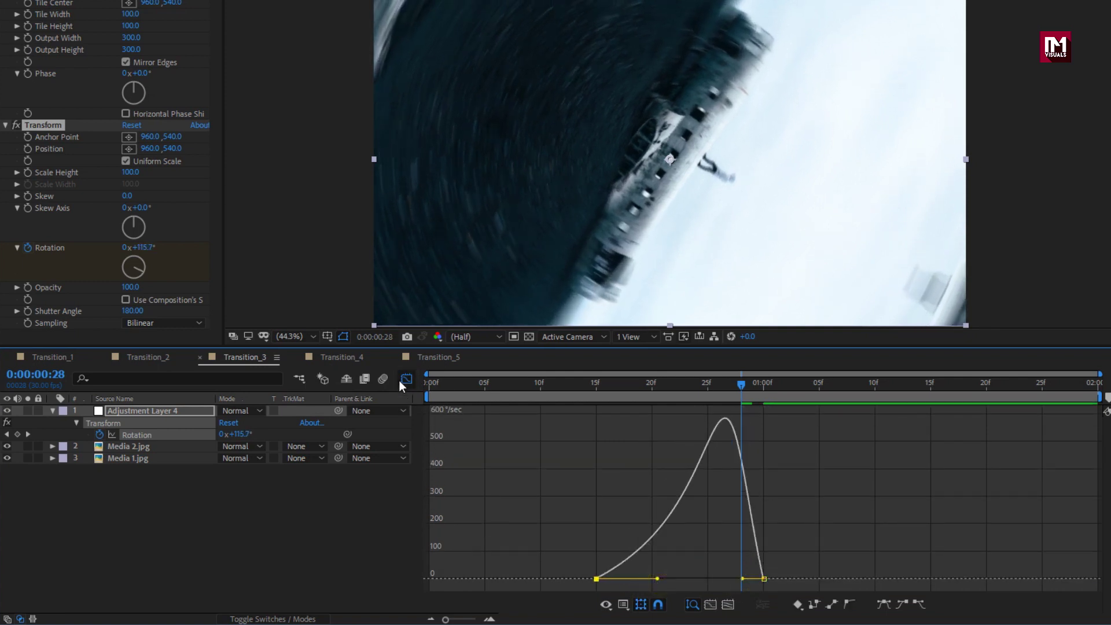
left_click(402, 379)
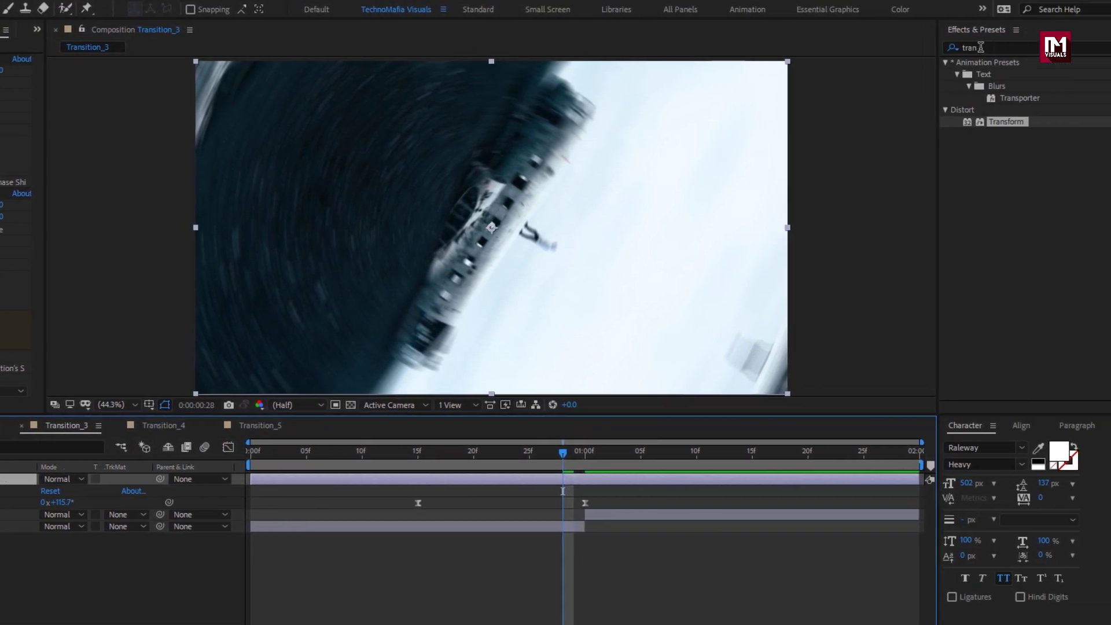
Find the Optics Compensation effect and apply it to the adjustment layer in Transition_3
left_click(975, 48)
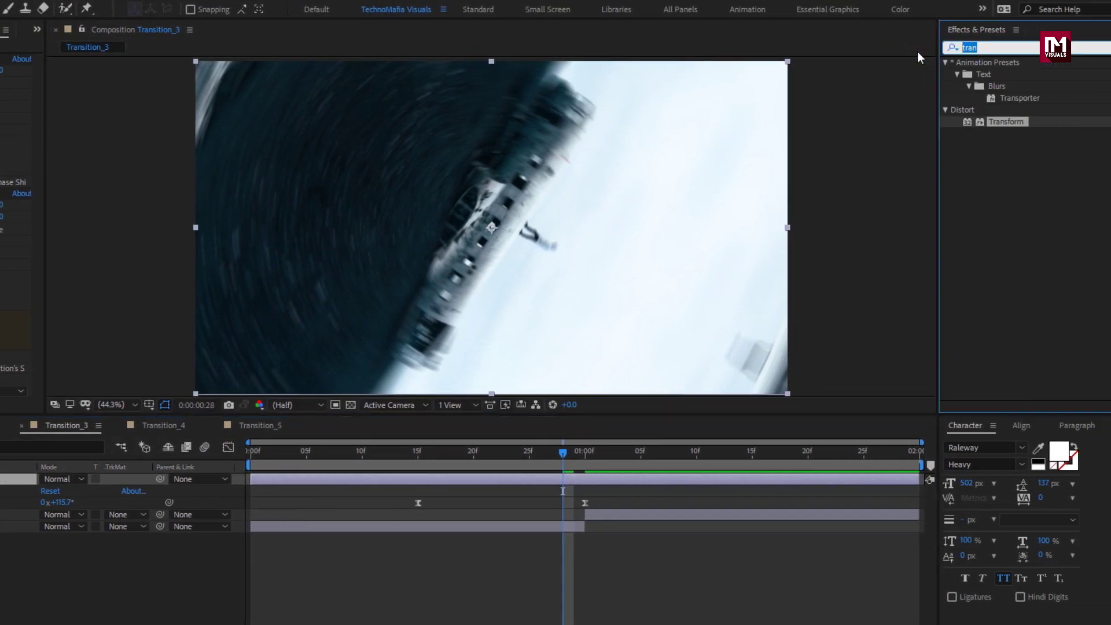
type("opti")
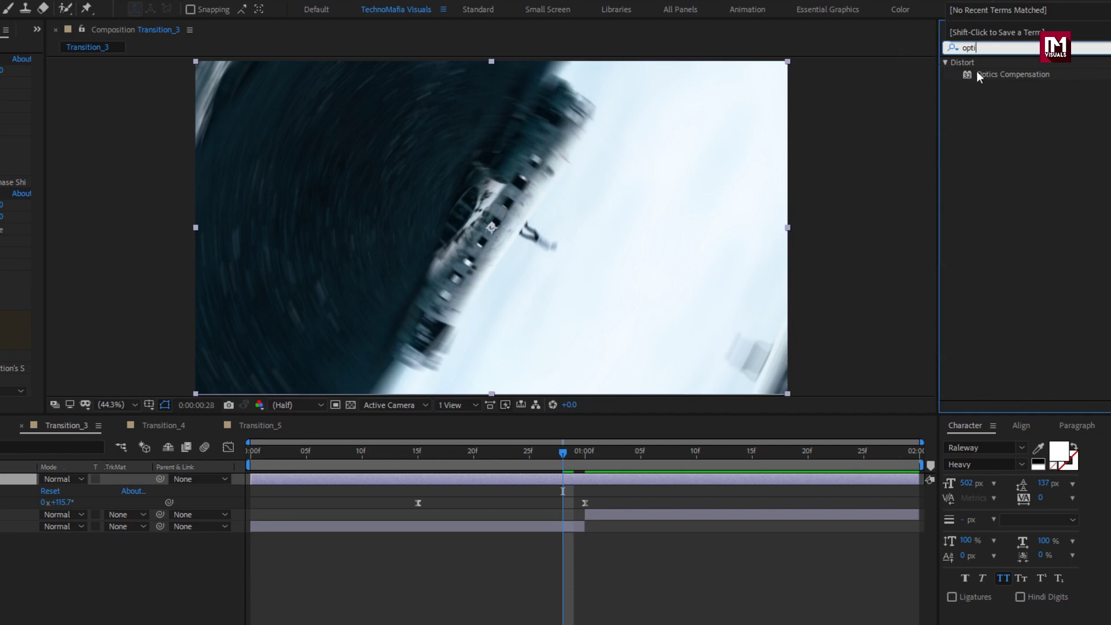
double_click(981, 75)
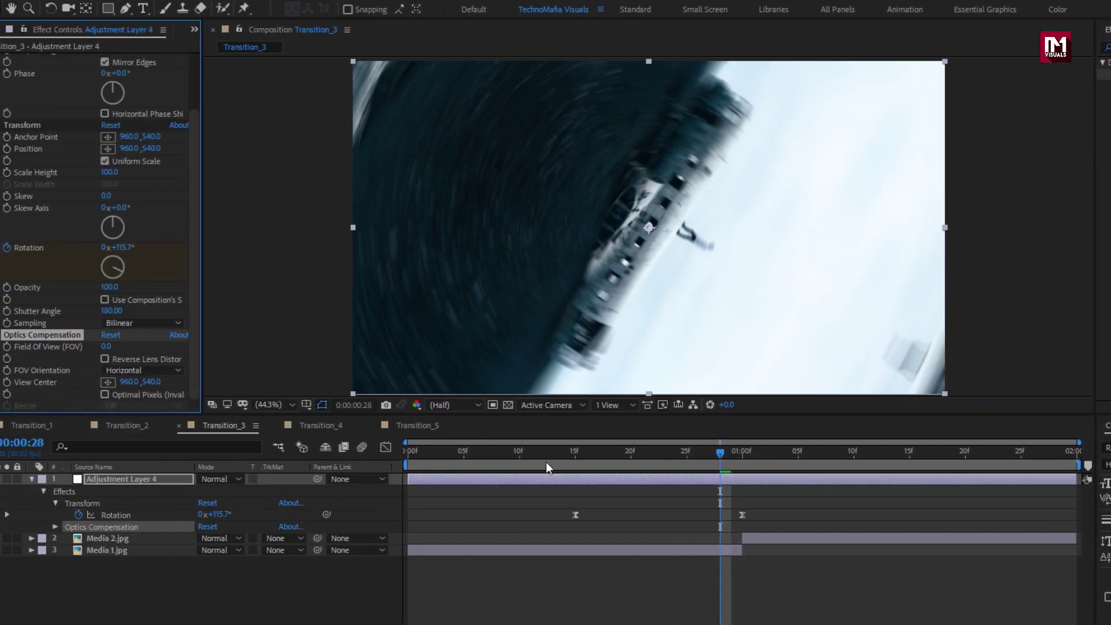
Keyframe Optics Compensation's Field Of View at 0 on frame 15 and 30 on 0:00:01:00, with Reverse Lens Distortion on
left_click(418, 456)
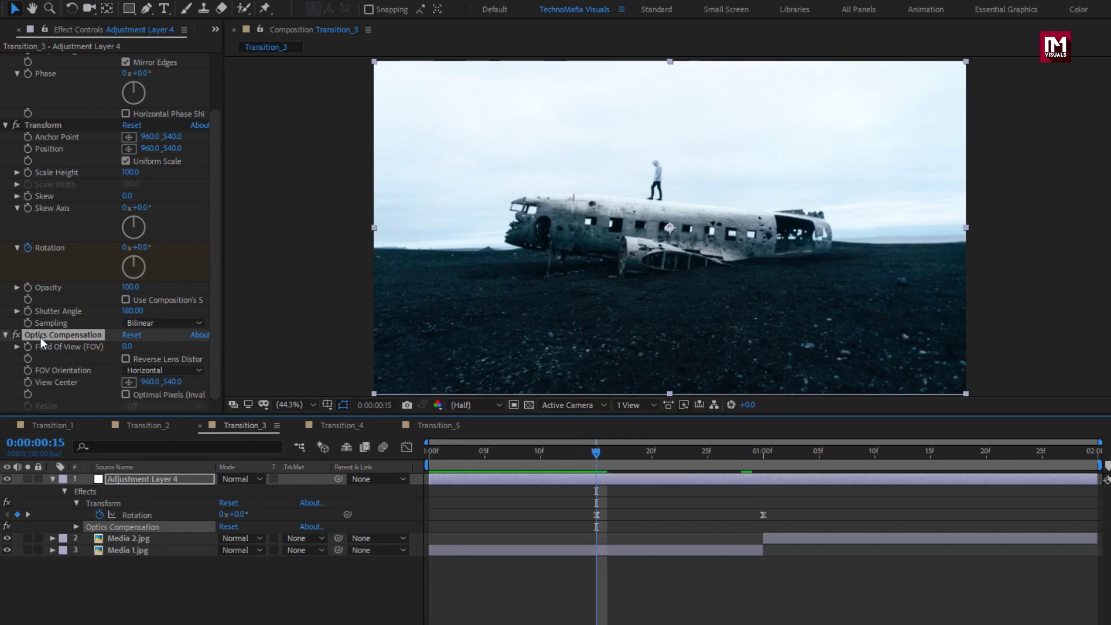
left_click(29, 347)
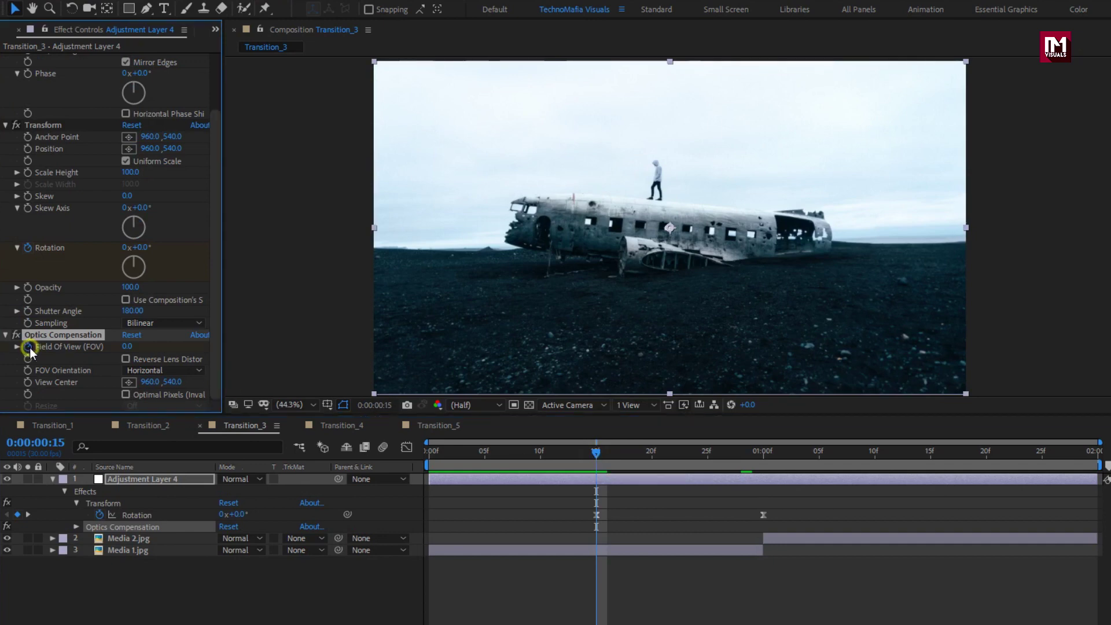
left_click(127, 359)
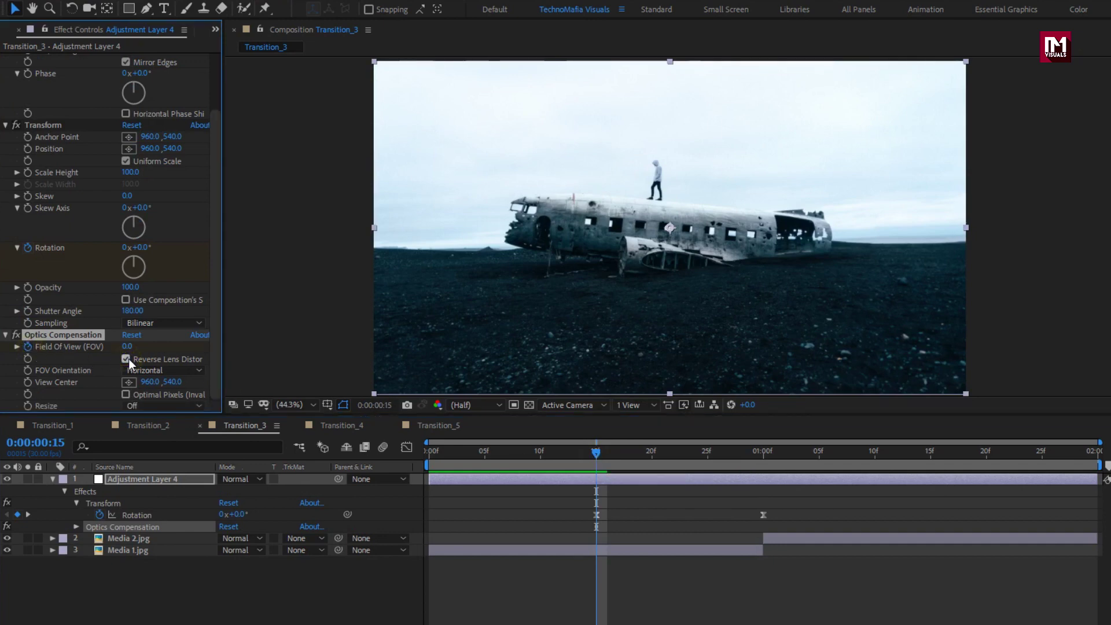
left_click(764, 454)
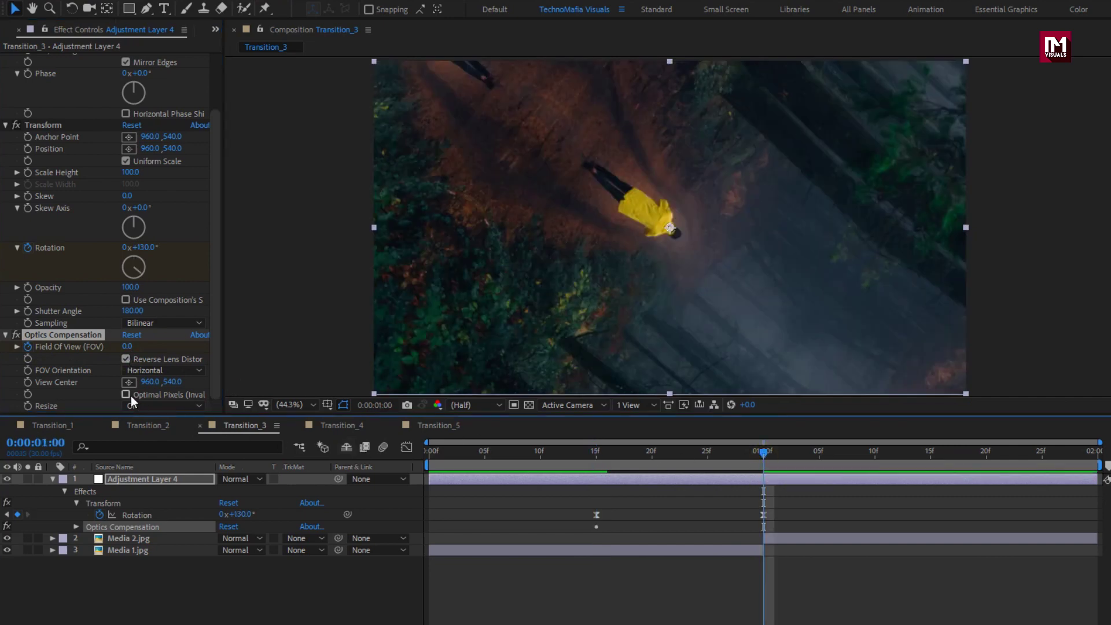
left_click(127, 348)
type("30")
key("Return")
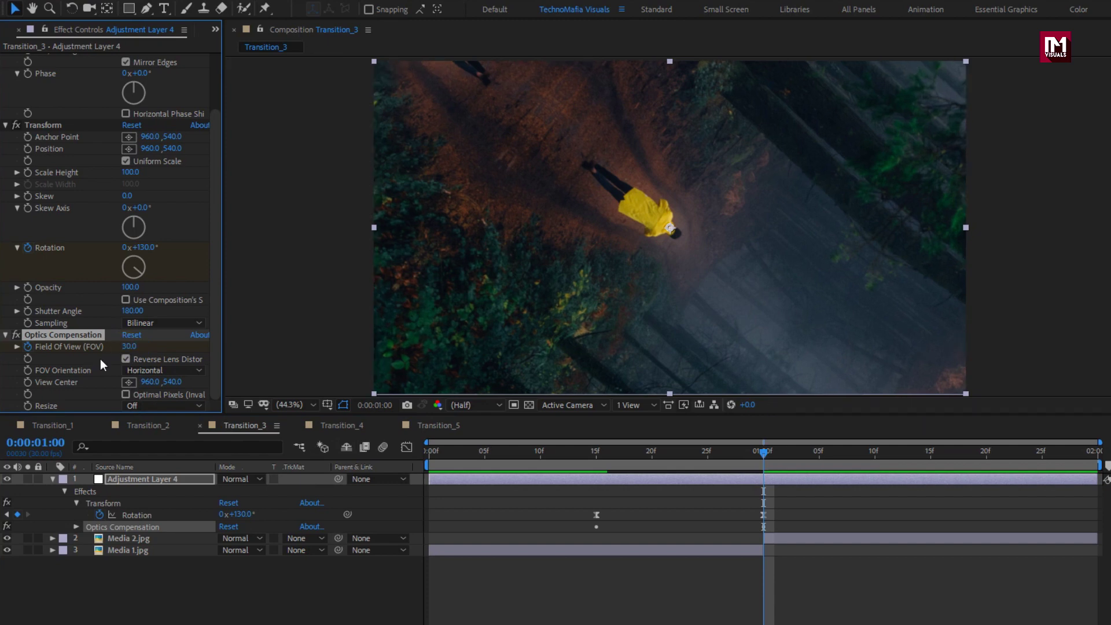
Reveal the adjustment layer's modified properties and apply Easy Ease to both Field Of View keyframes
key("u")
key("u")
key("u")
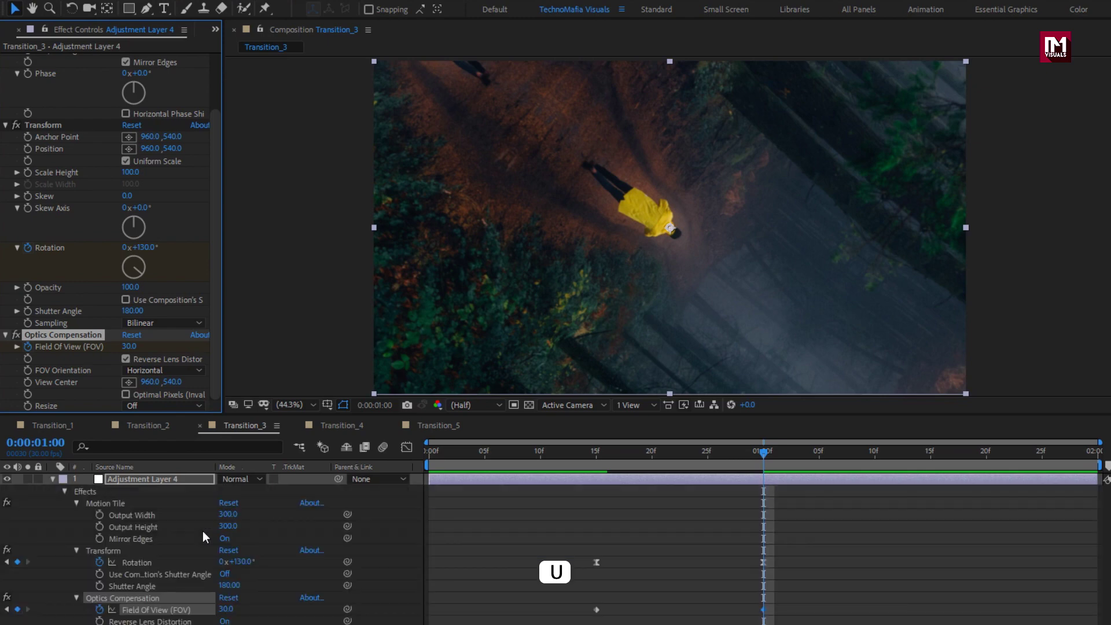
left_click_drag(777, 604, 592, 620)
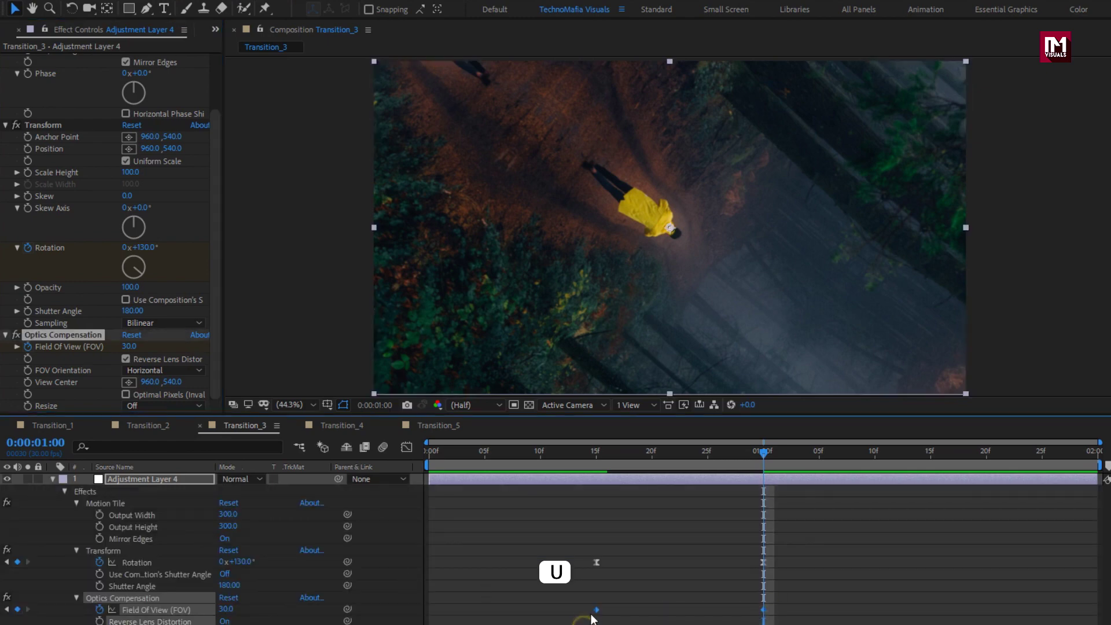
right_click(597, 613)
mouse_move(732, 602)
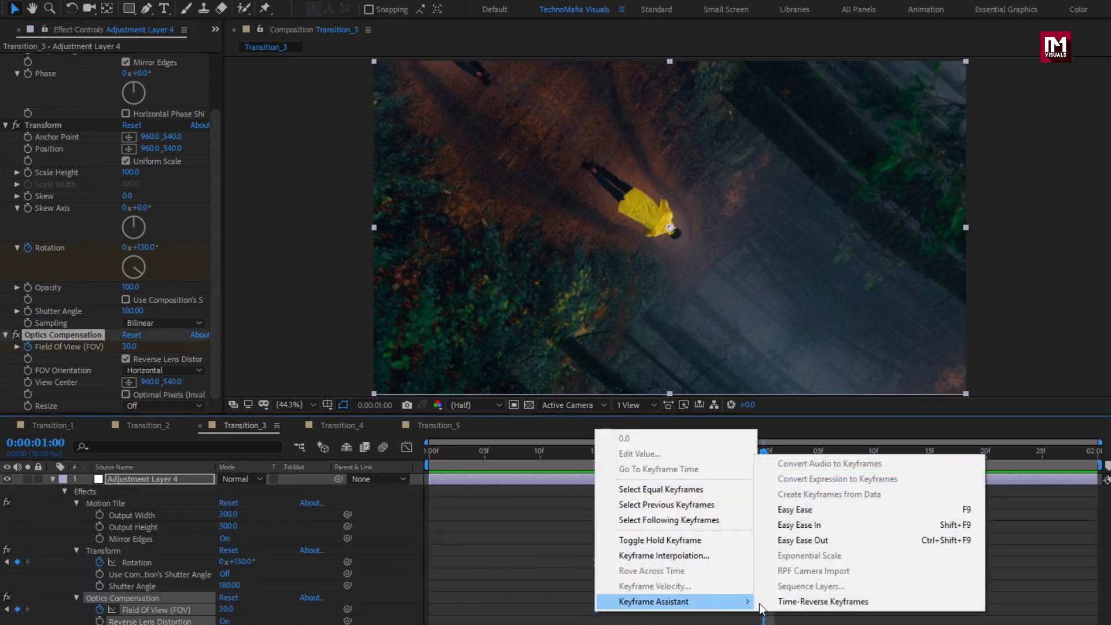
left_click(790, 515)
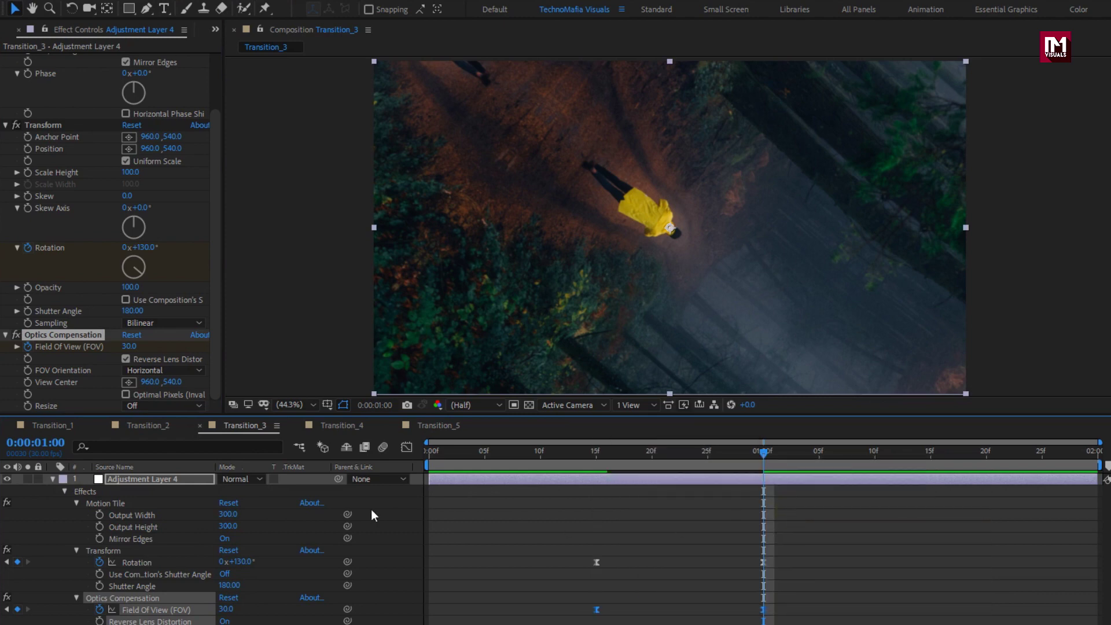
Collapse the adjustment layer, trim its end to 0:00:01:00 and scrub through the transition to check it
left_click(51, 478)
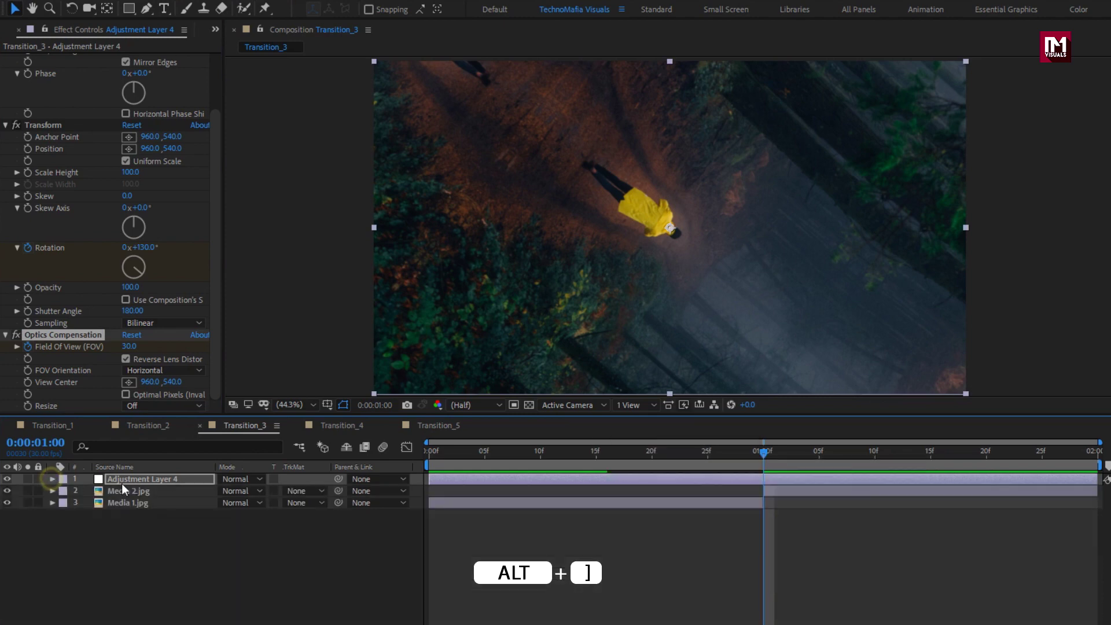
left_click(759, 478)
left_click_drag(1096, 479, 764, 481)
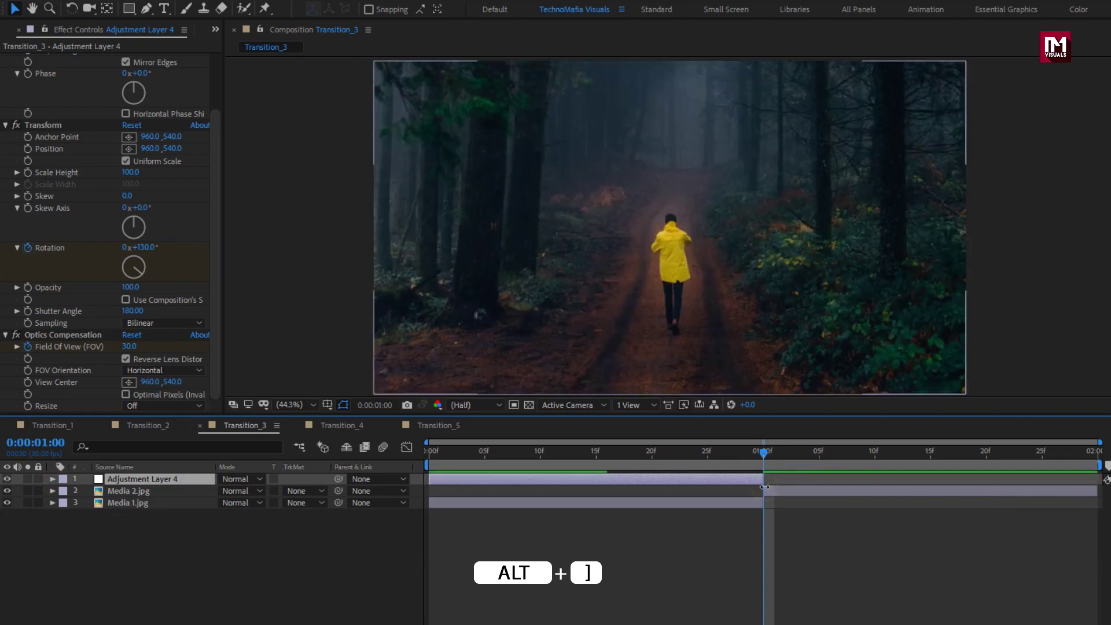
left_click_drag(606, 450, 742, 449)
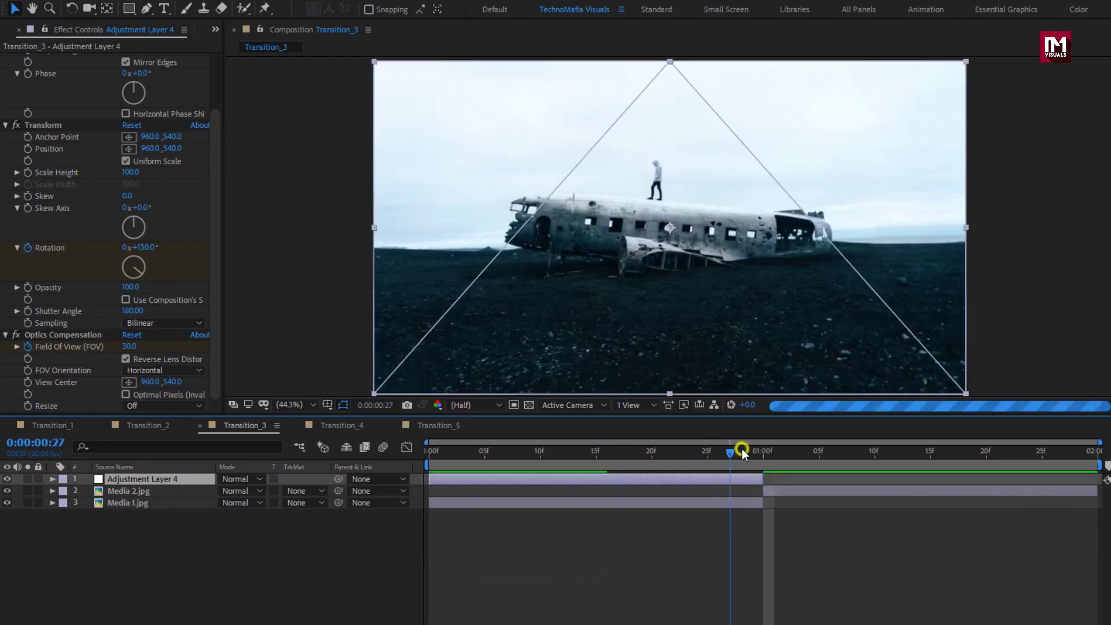
left_click(876, 453)
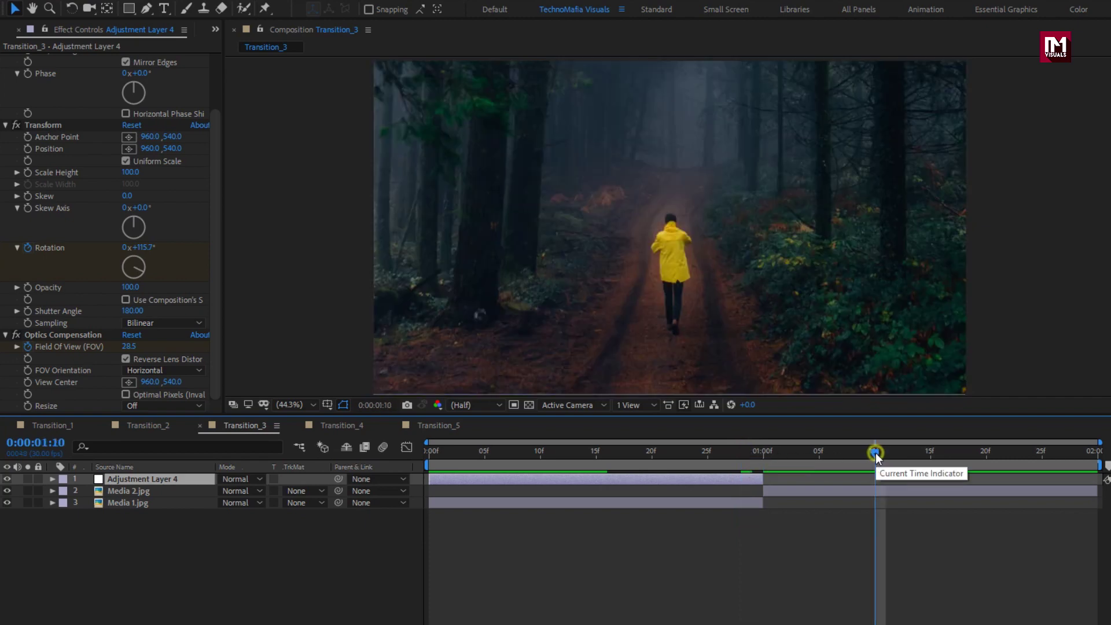
Create a second adjustment layer above the others and trim its start to 0:00:01:00
right_click(241, 565)
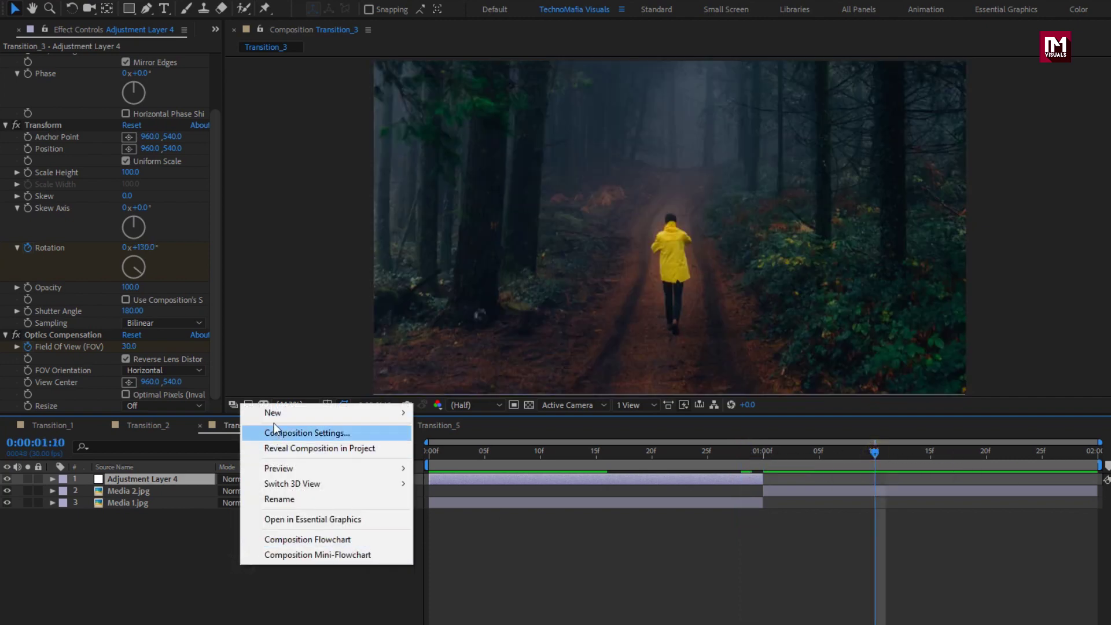
mouse_move(319, 415)
left_click(485, 524)
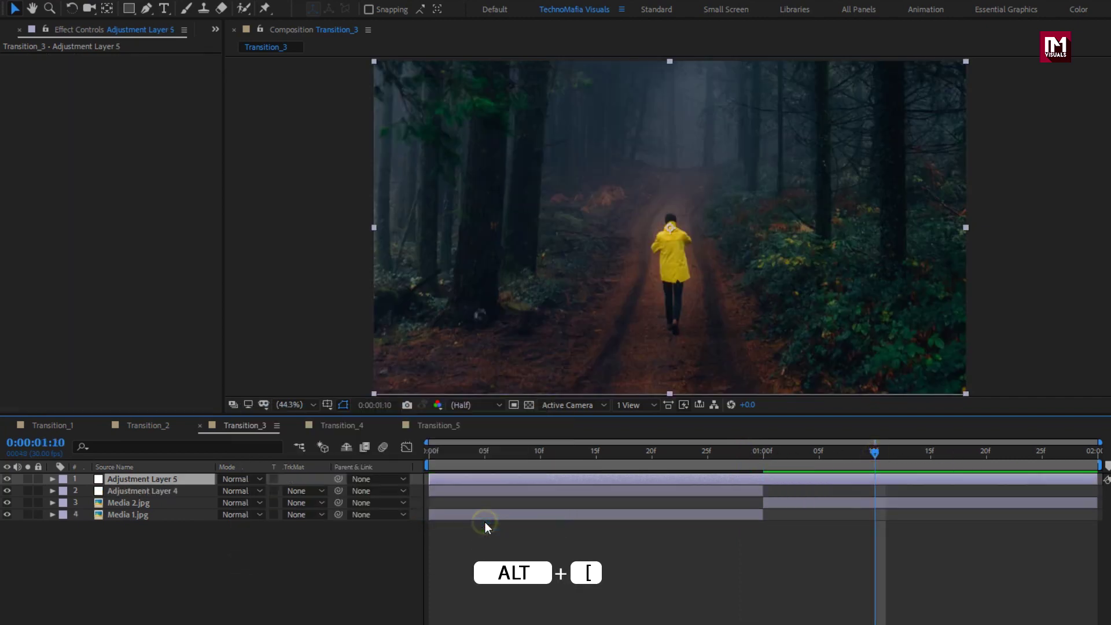
left_click_drag(453, 476, 763, 476)
left_click(765, 459)
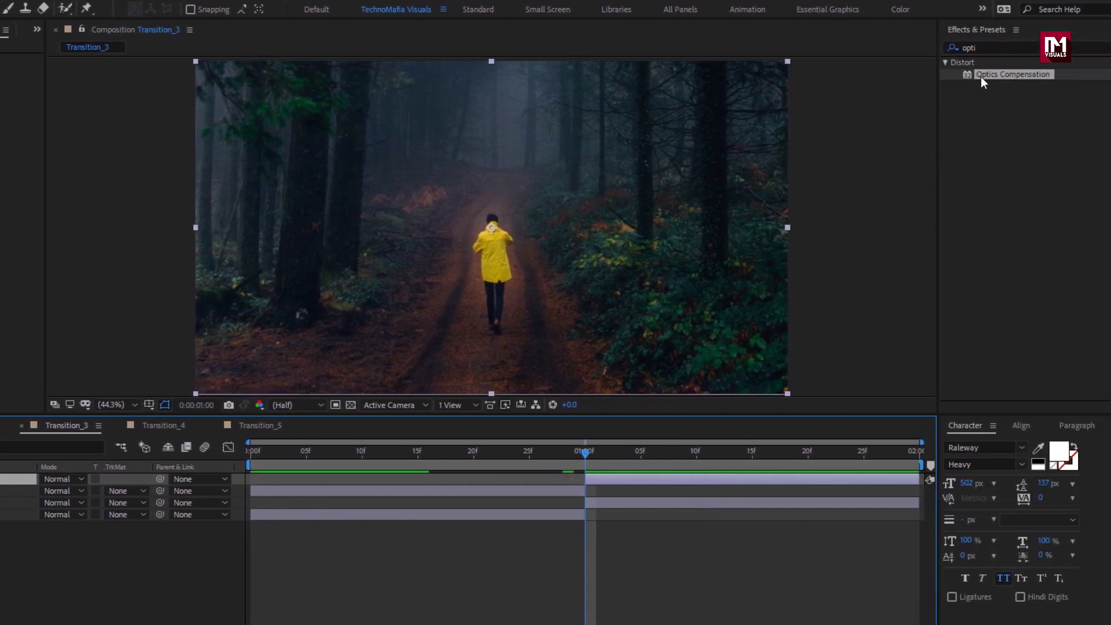
Find the Motion Tile effect and apply it to the new adjustment layer
left_click(979, 46)
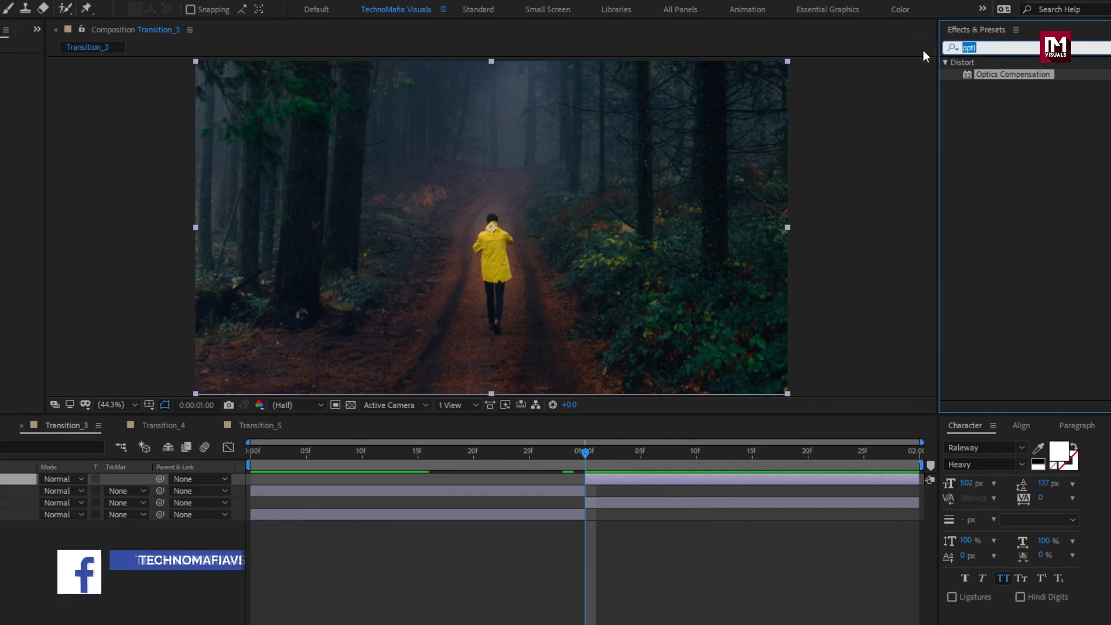
type("moti")
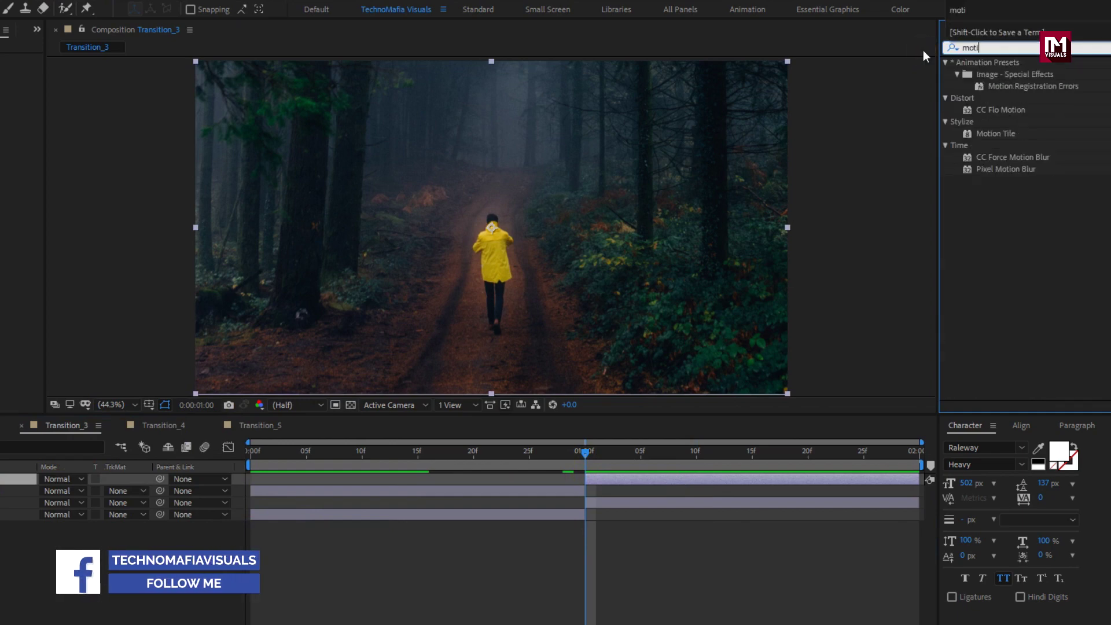
left_click(992, 134)
double_click(992, 133)
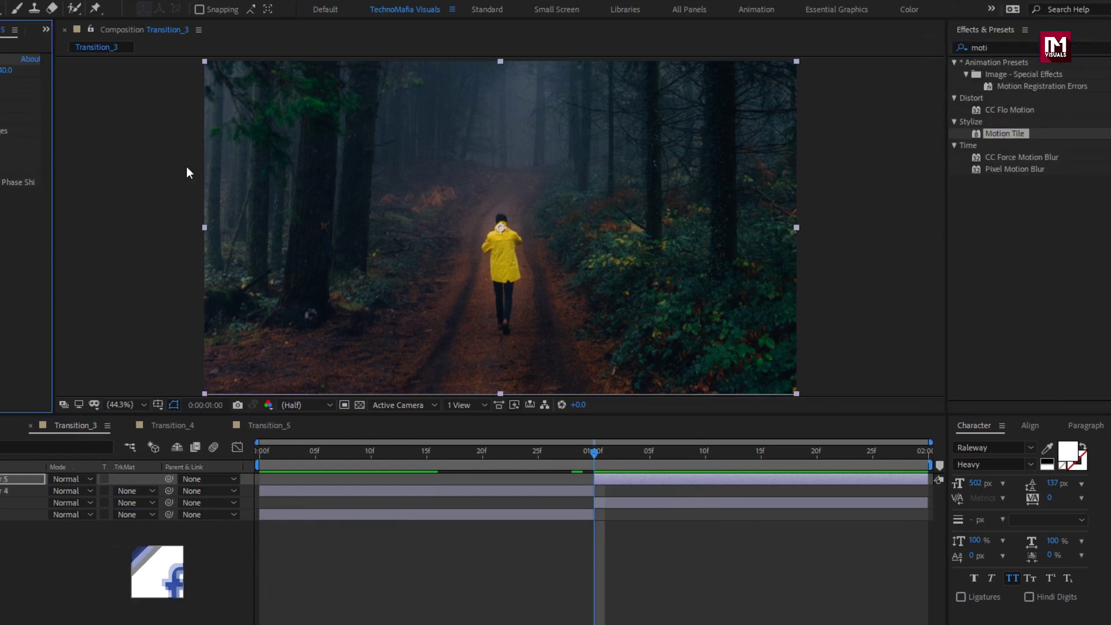
Set Motion Tile's Output Width and Output Height to 200 and turn on Mirror Edges
left_click(131, 107)
type("200")
left_click(126, 118)
type("20.0")
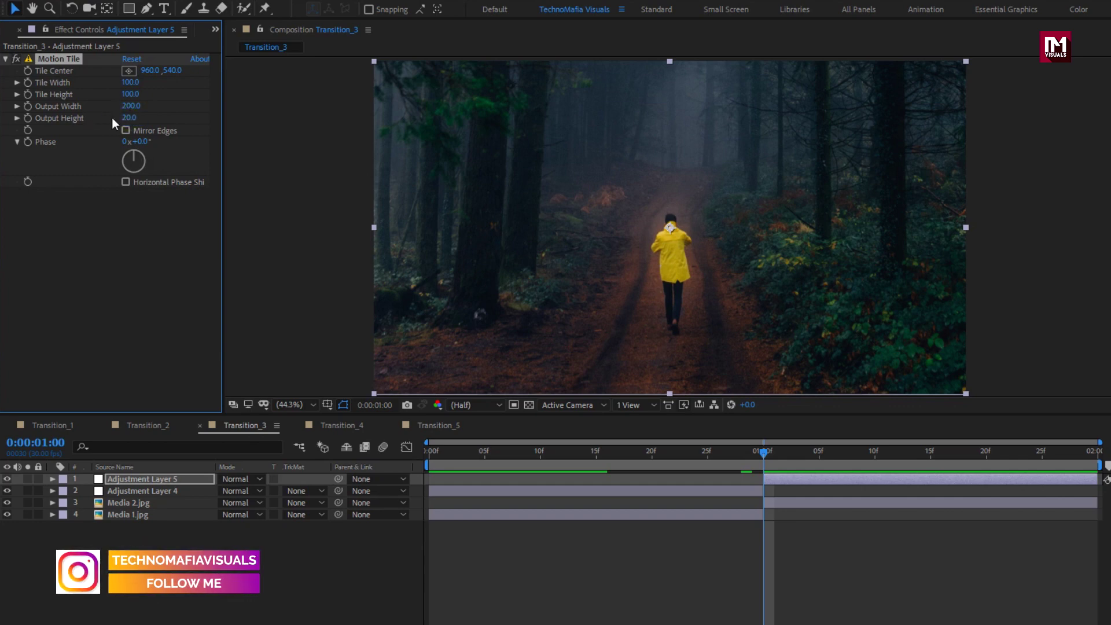
left_click(129, 118)
type("200")
key("Return")
left_click(125, 131)
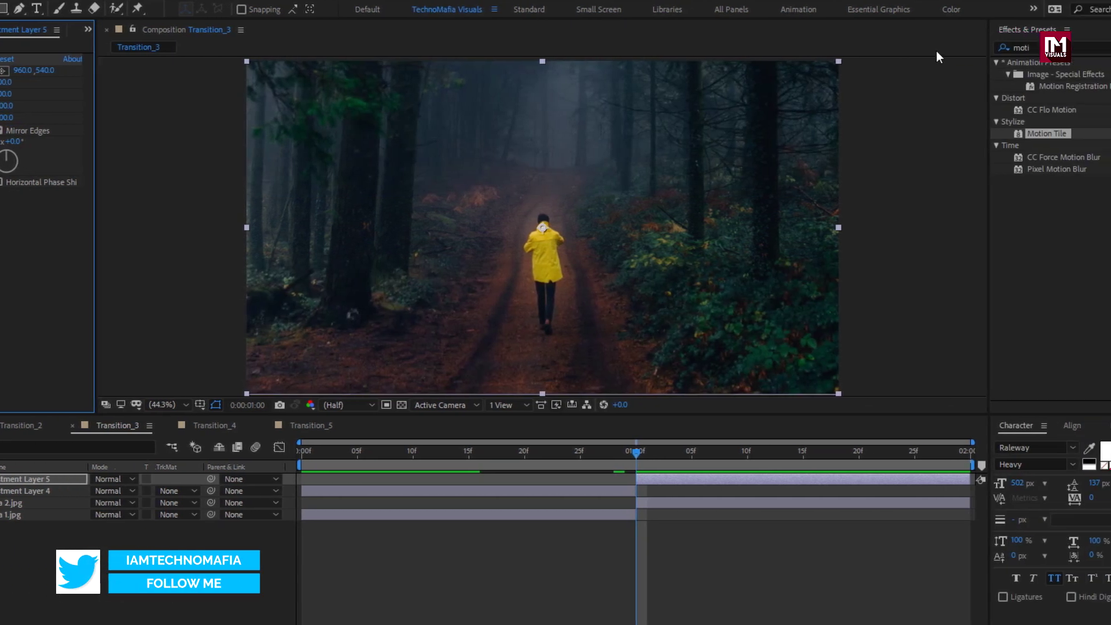
Find the Transform effect in Distort and add it to the new adjustment layer
left_click(949, 47)
type("tran")
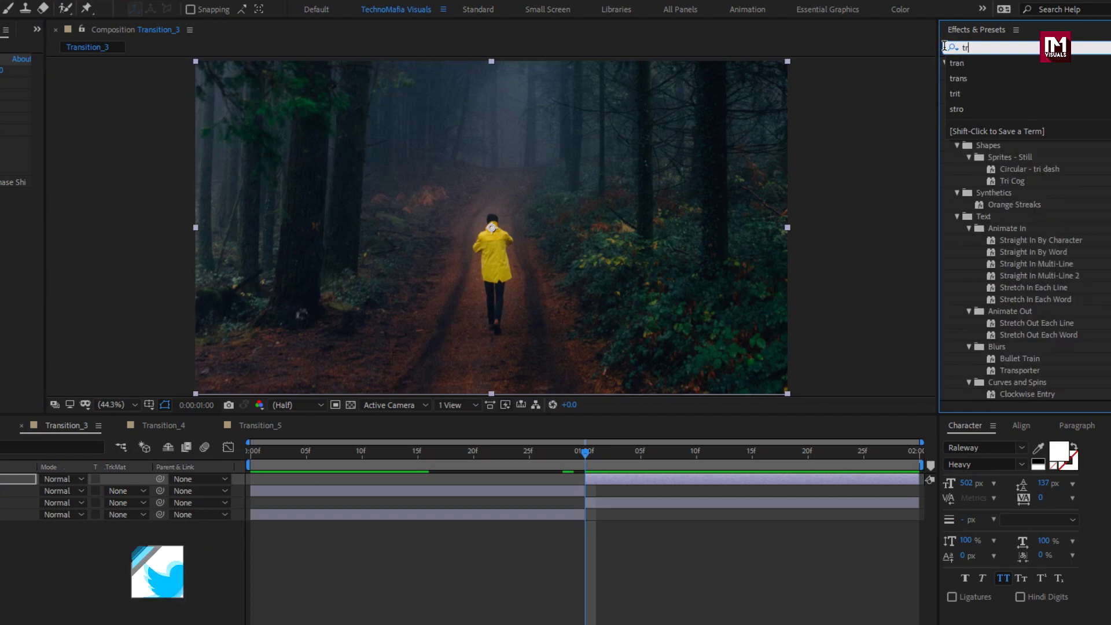
double_click(1012, 122)
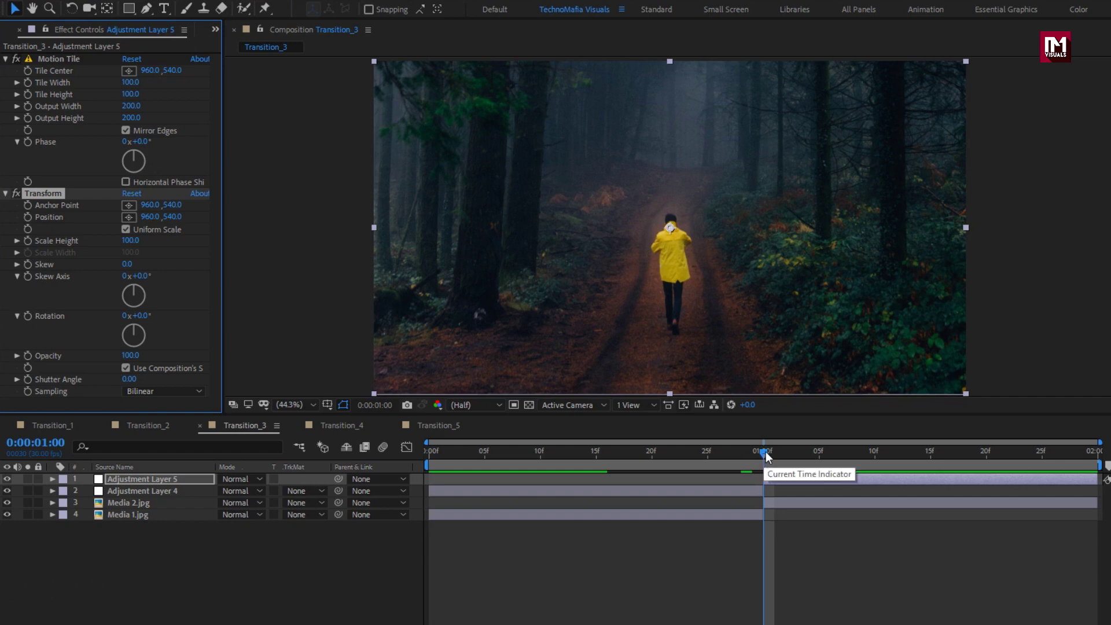
Keyframe Transform's Rotation at -130° on 0:00:01:00 and use a Shutter Angle of 180 instead of the composition's
left_click(27, 317)
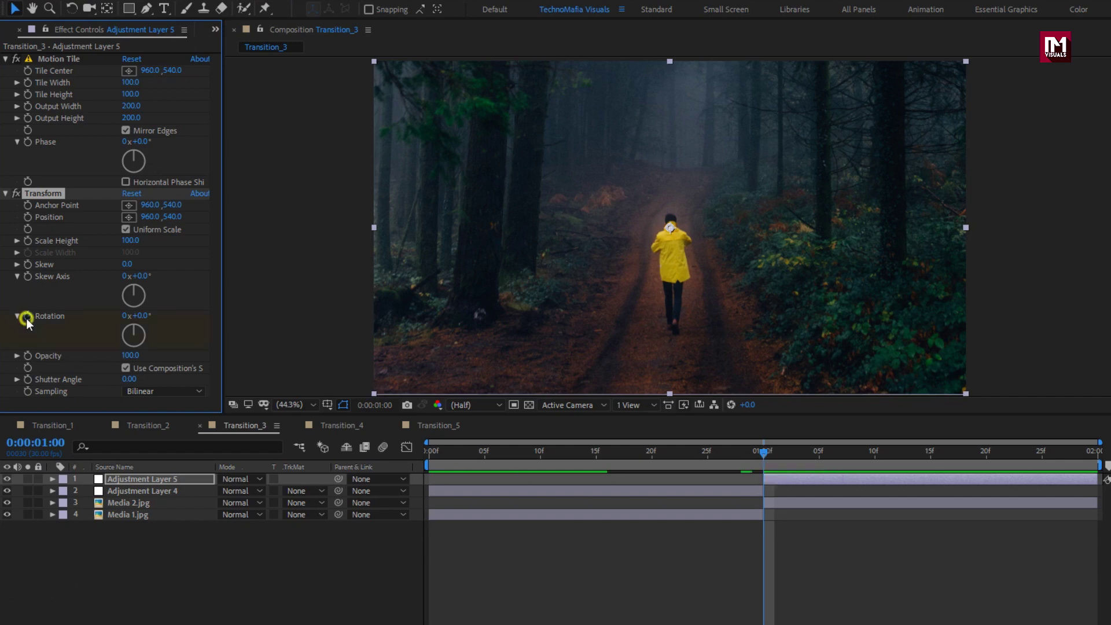
type("-13")
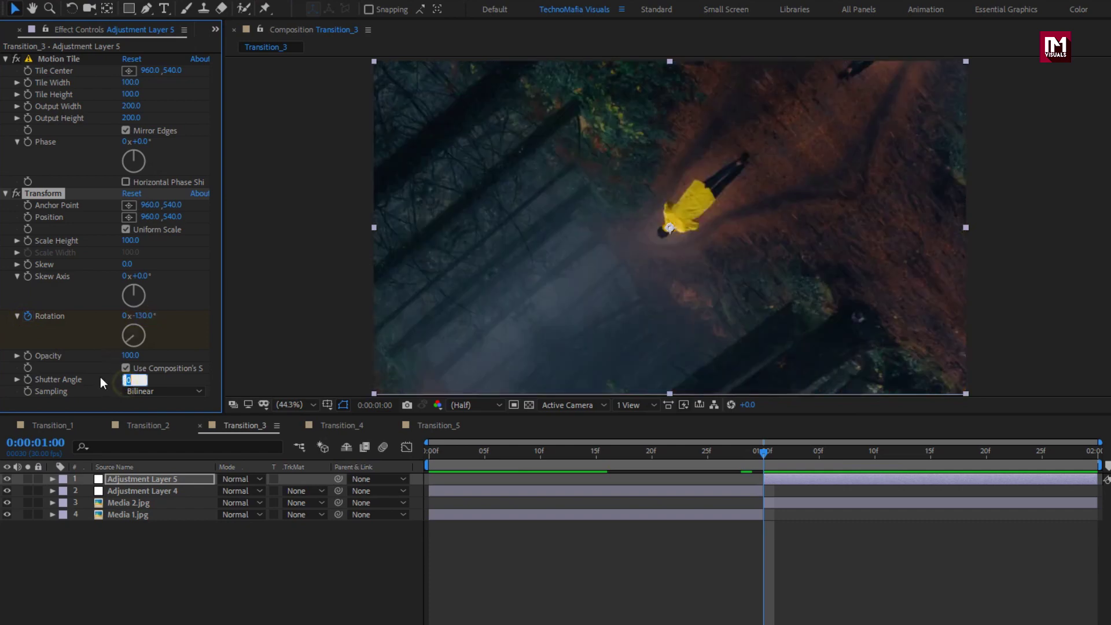
type("18u")
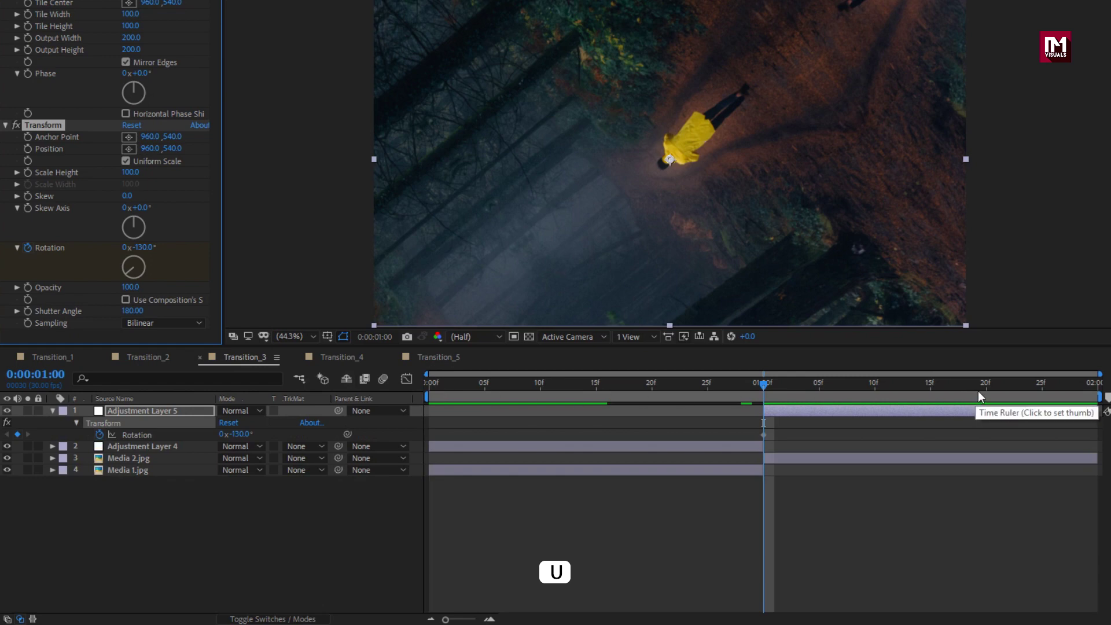
Add a Rotation keyframe of 0° at 0:00:01:25 on the new adjustment layer's Transform effect
left_click(932, 390)
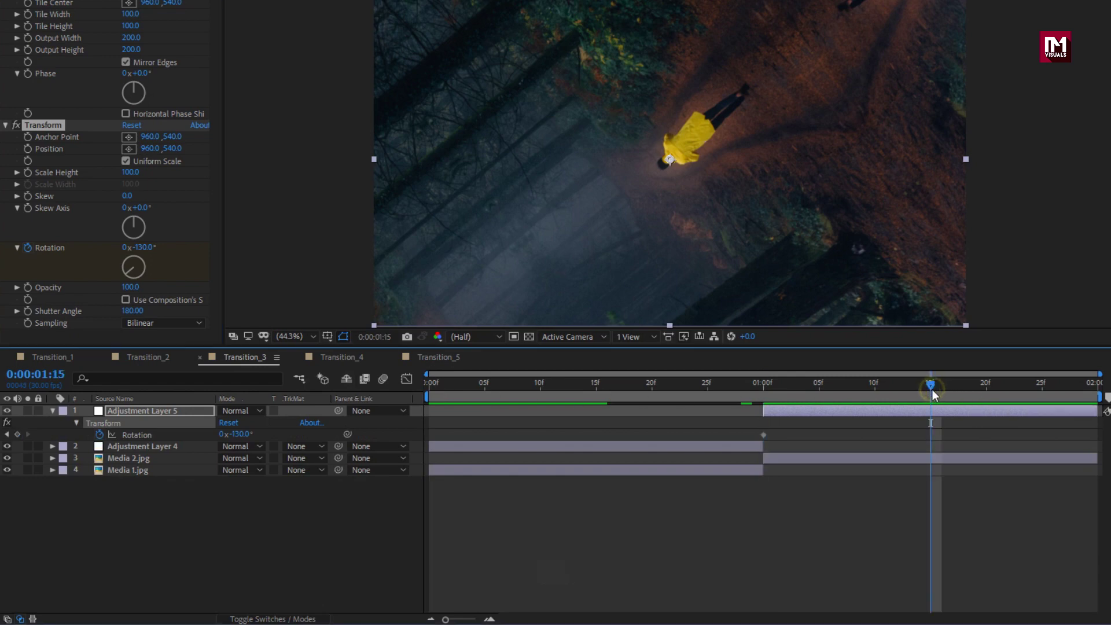
left_click(1041, 385)
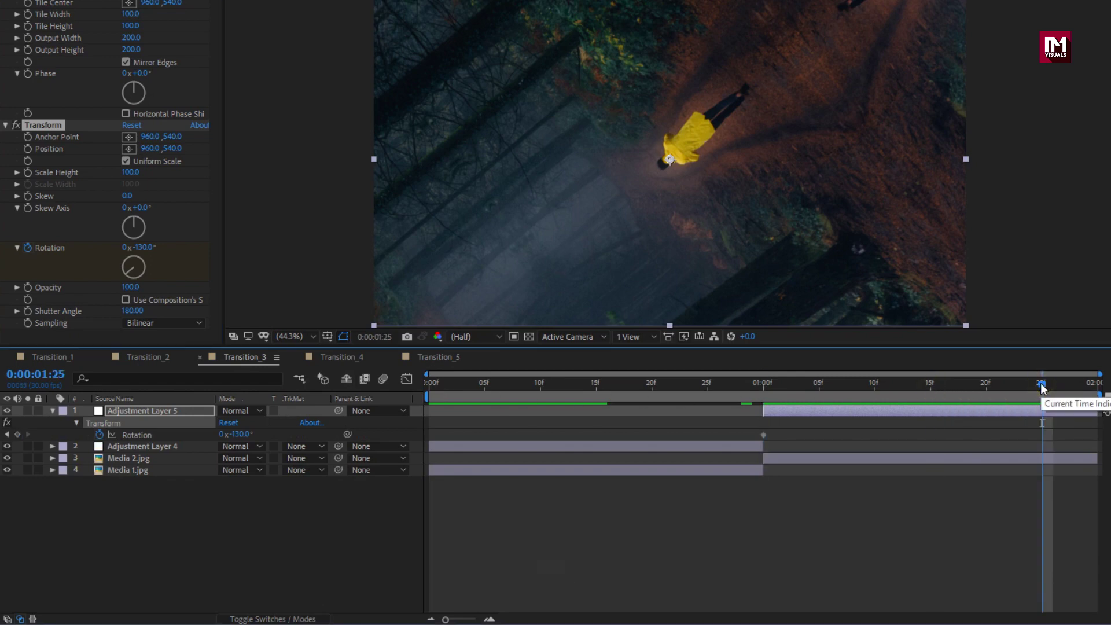
left_click(143, 249)
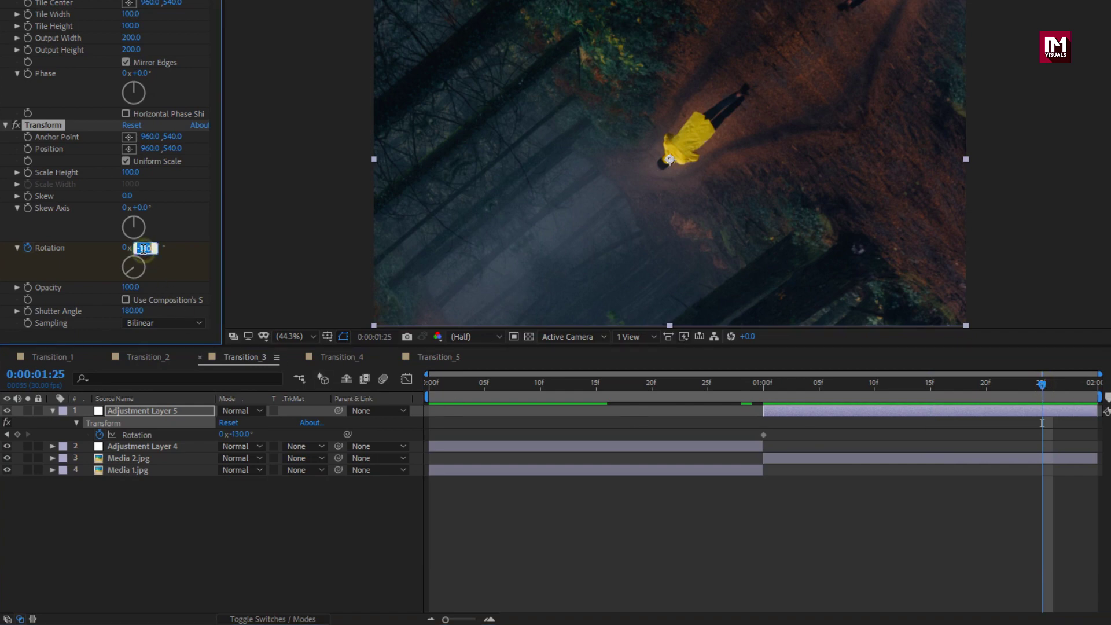
type("0")
key("Return")
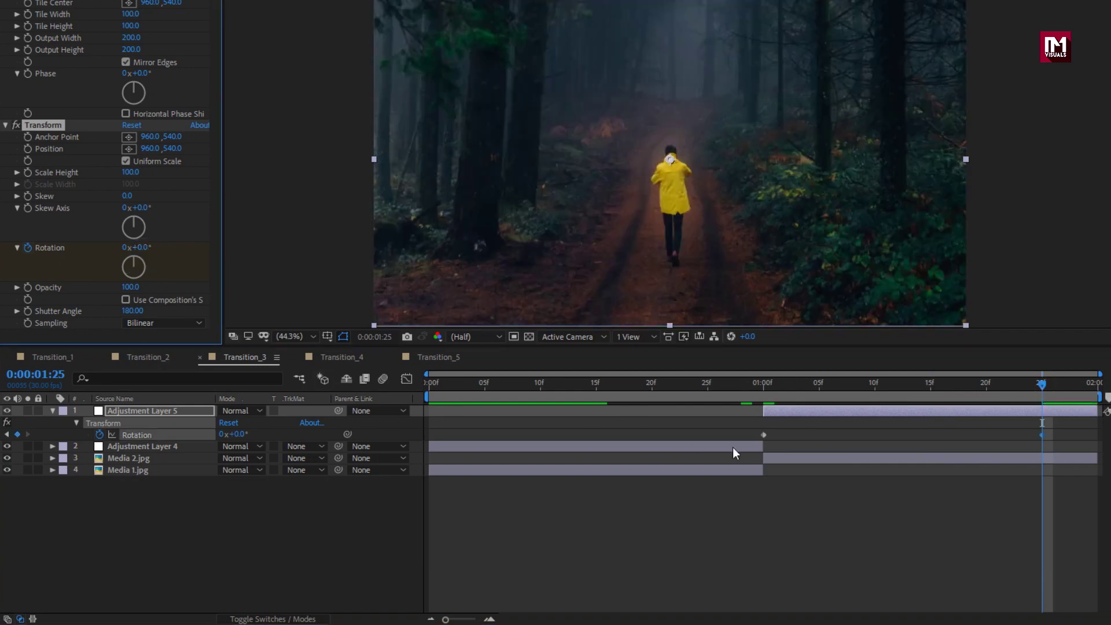
Apply Easy Ease to both Rotation keyframes of the Transform effect on Adjustment Layer 5
left_click_drag(1058, 429, 730, 450)
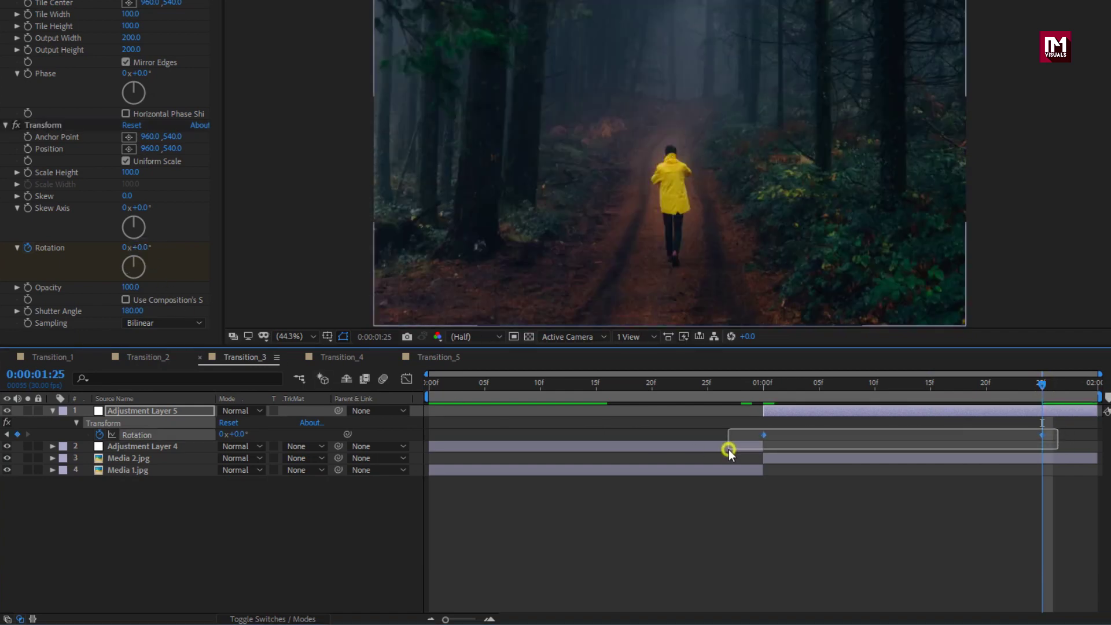
right_click(764, 434)
mouse_move(881, 609)
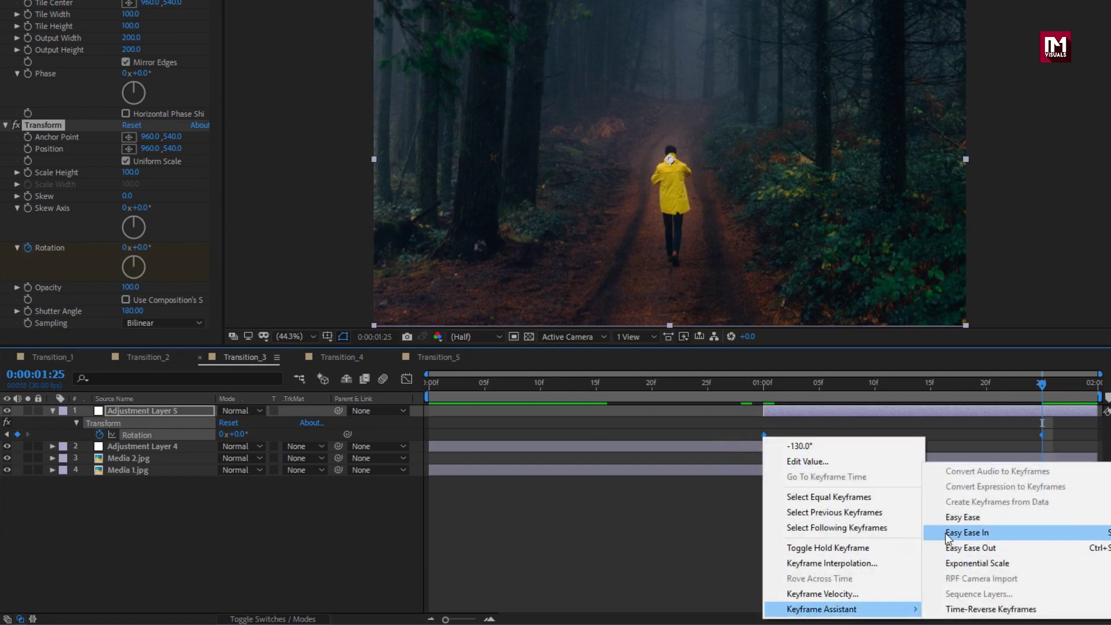
left_click(949, 517)
Reshape the Rotation speed graph of Adjustment Layer 5 so the speed peaks right after the first keyframe at 0:00:01:00
left_click(406, 379)
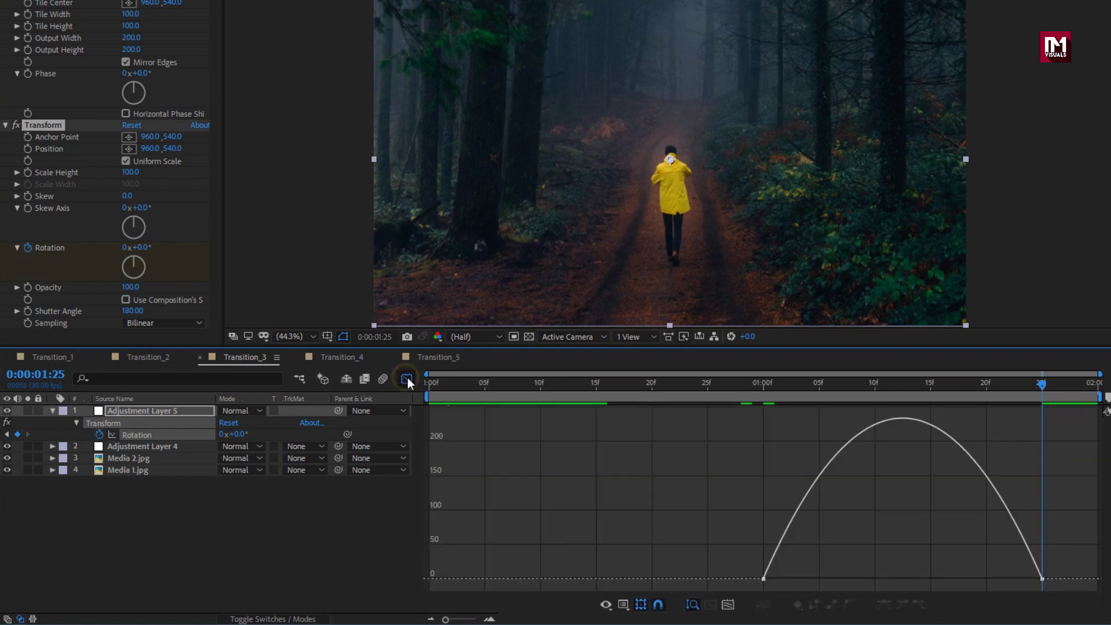
left_click_drag(1063, 553, 903, 579)
left_click_drag(810, 579, 770, 582)
left_click(406, 385)
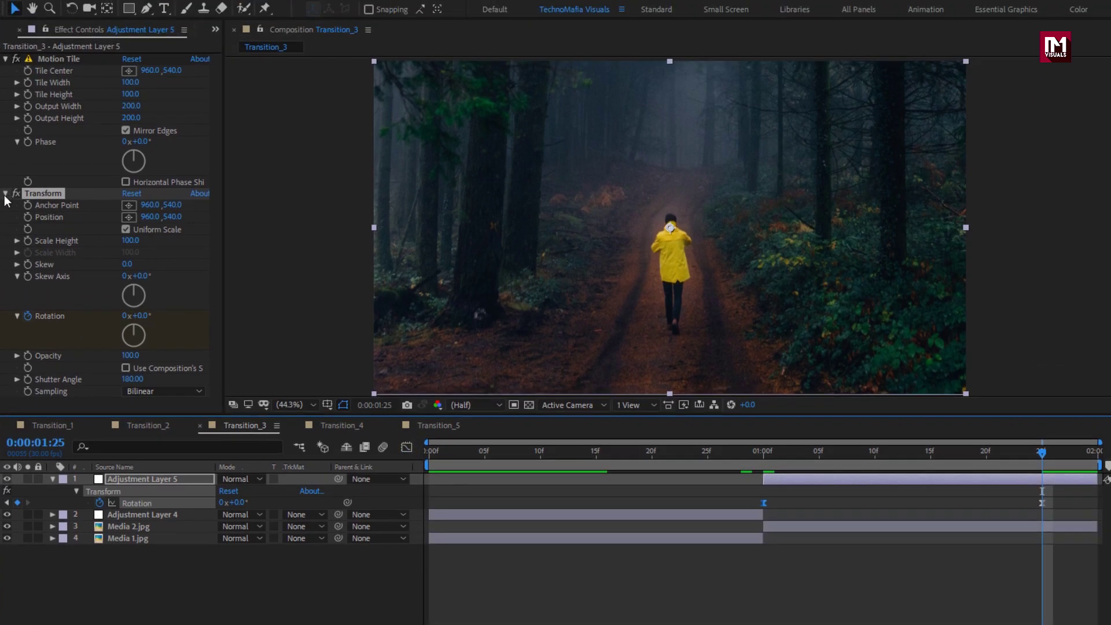
Find the Optics Compensation effect in Distort and add it to Adjustment Layer 5
left_click(5, 125)
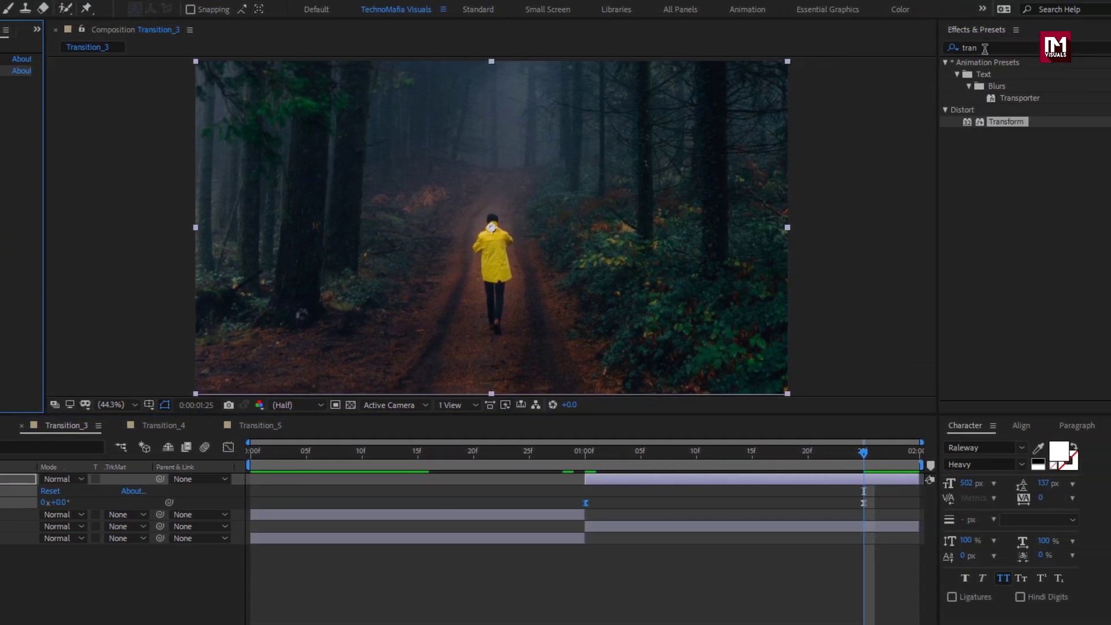
left_click(932, 48)
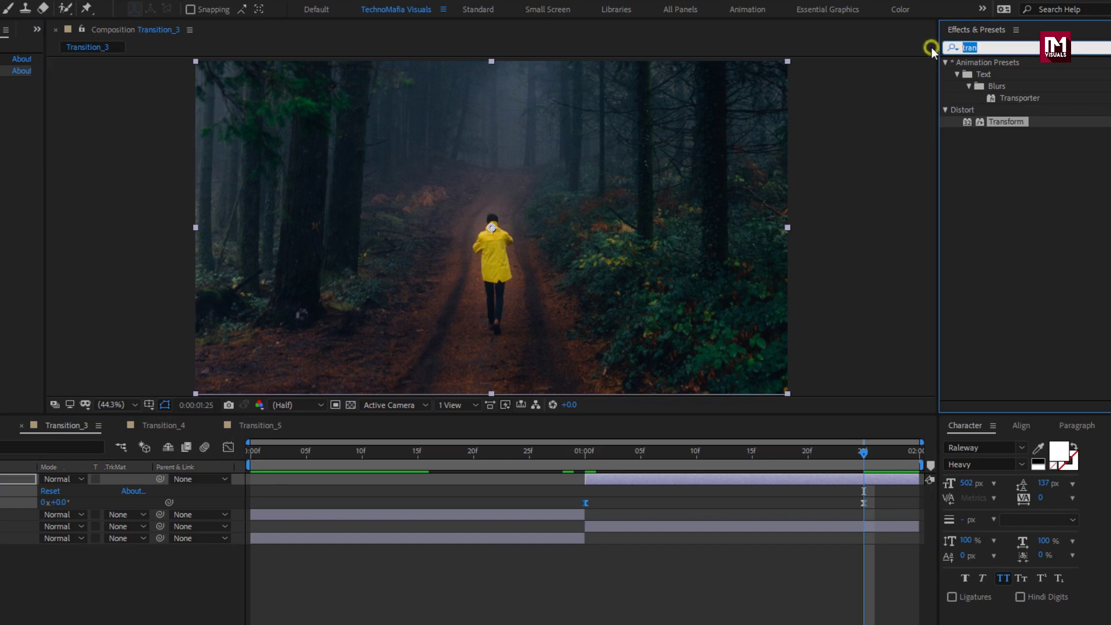
type("opt")
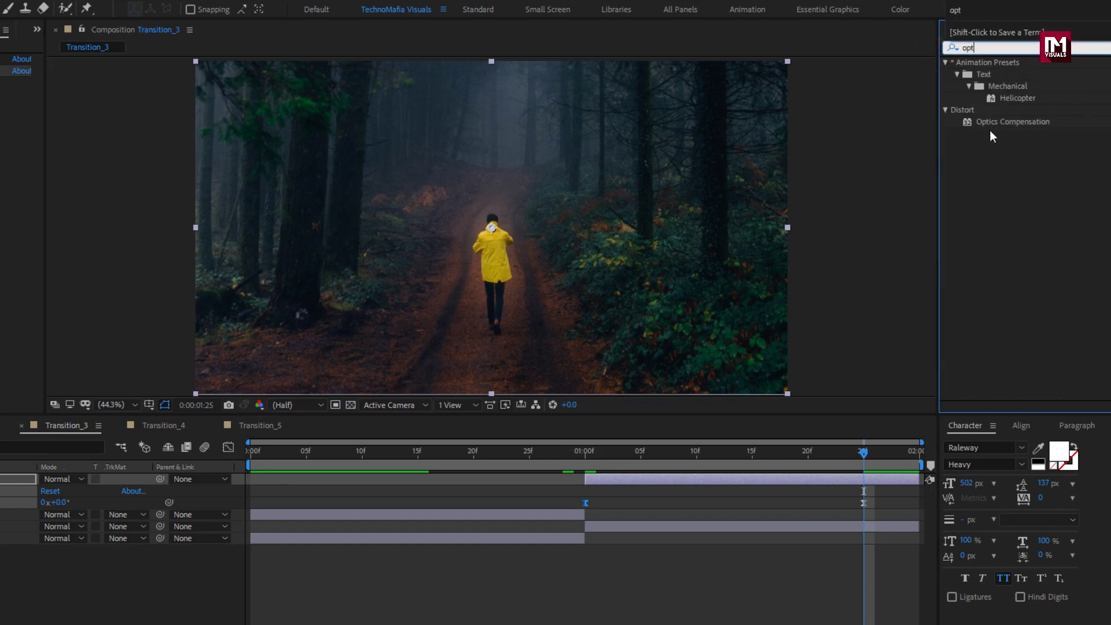
double_click(993, 122)
Keyframe Optics Compensation's Field Of View at 30 on 0:00:01:00 and turn on Reverse Lens Distortion
left_click(584, 453)
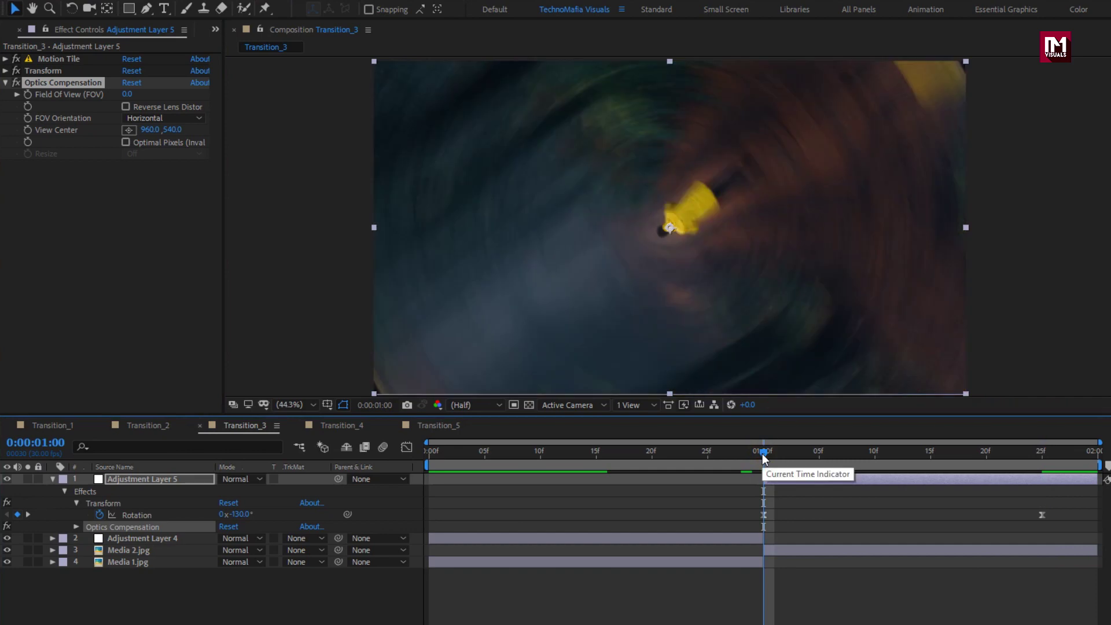
left_click(27, 95)
type("30")
key("Return")
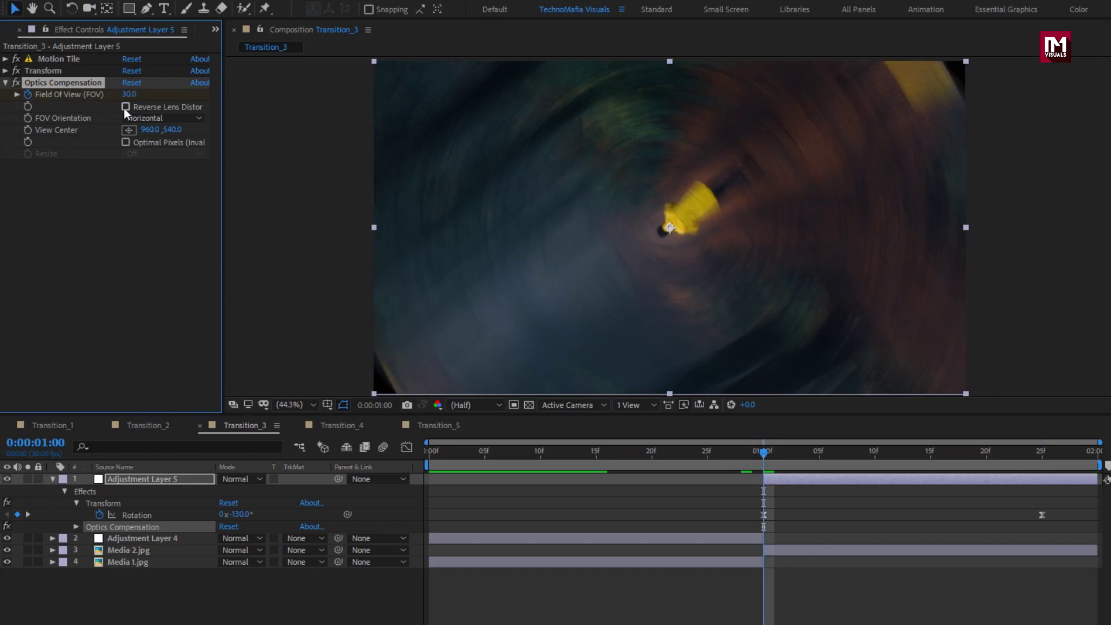
left_click(125, 107)
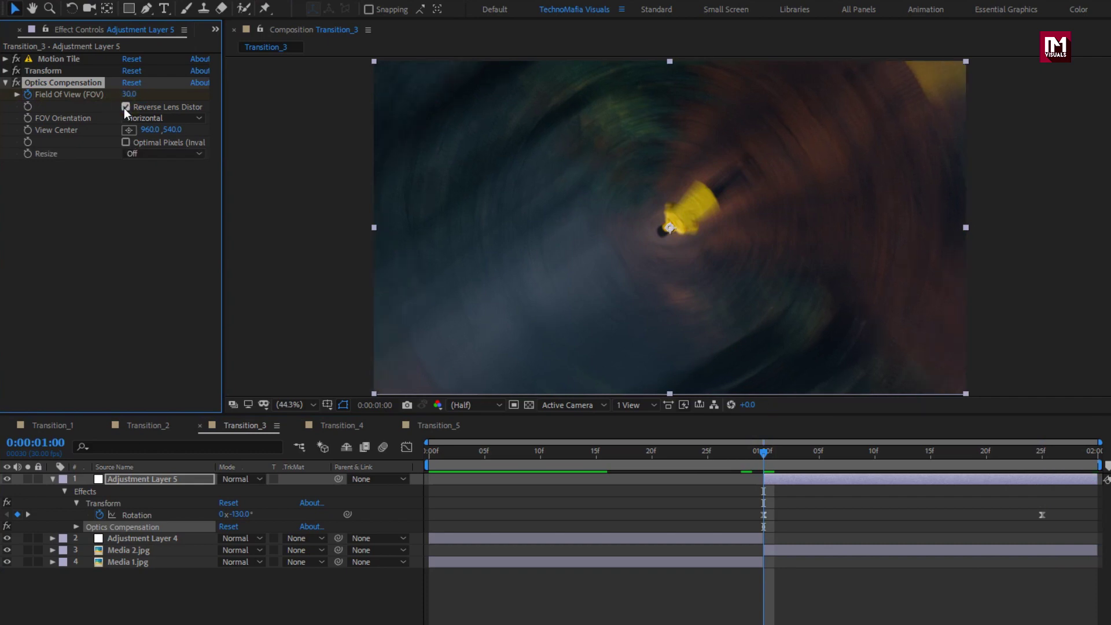
Add a Field Of View keyframe of 0 at 0:00:01:25 and apply Easy Ease to both Field Of View keyframes
left_click(1043, 461)
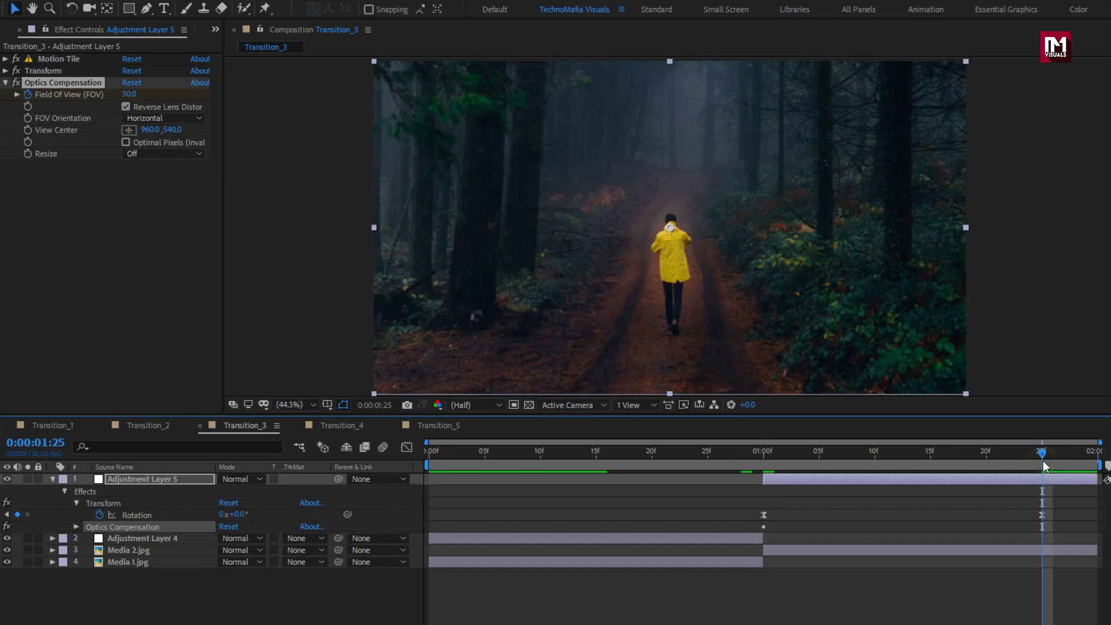
left_click(98, 178)
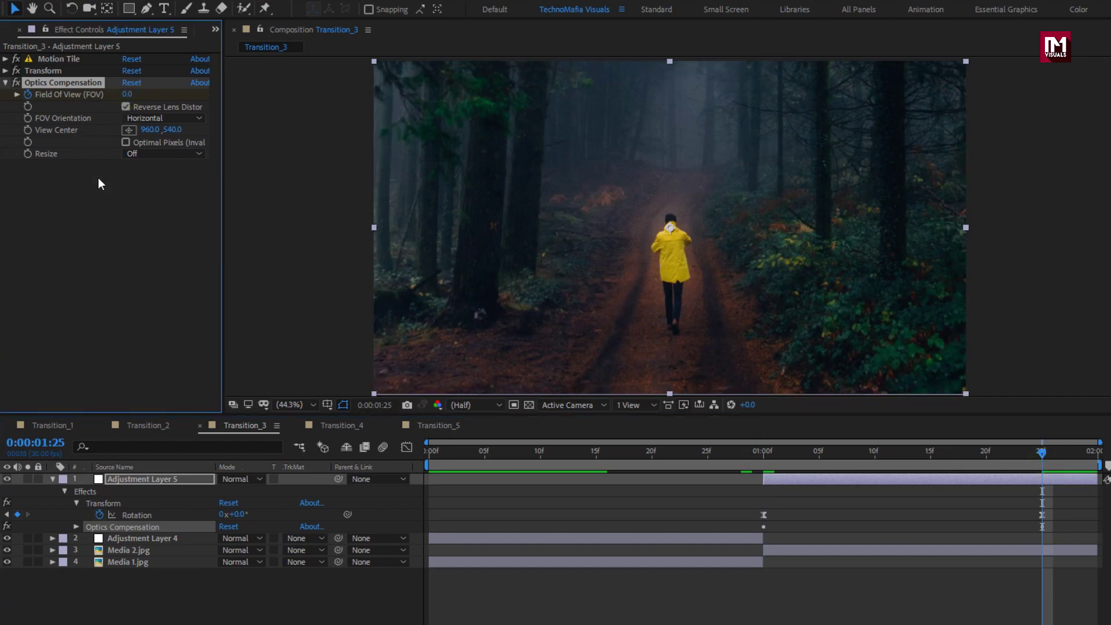
left_click(81, 527)
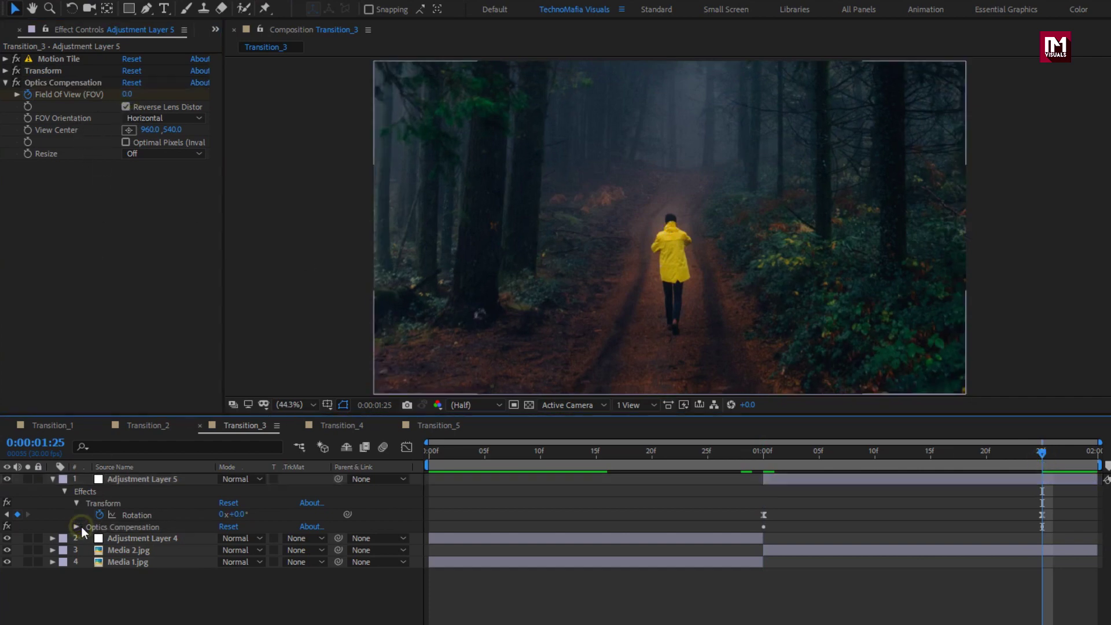
left_click(76, 528)
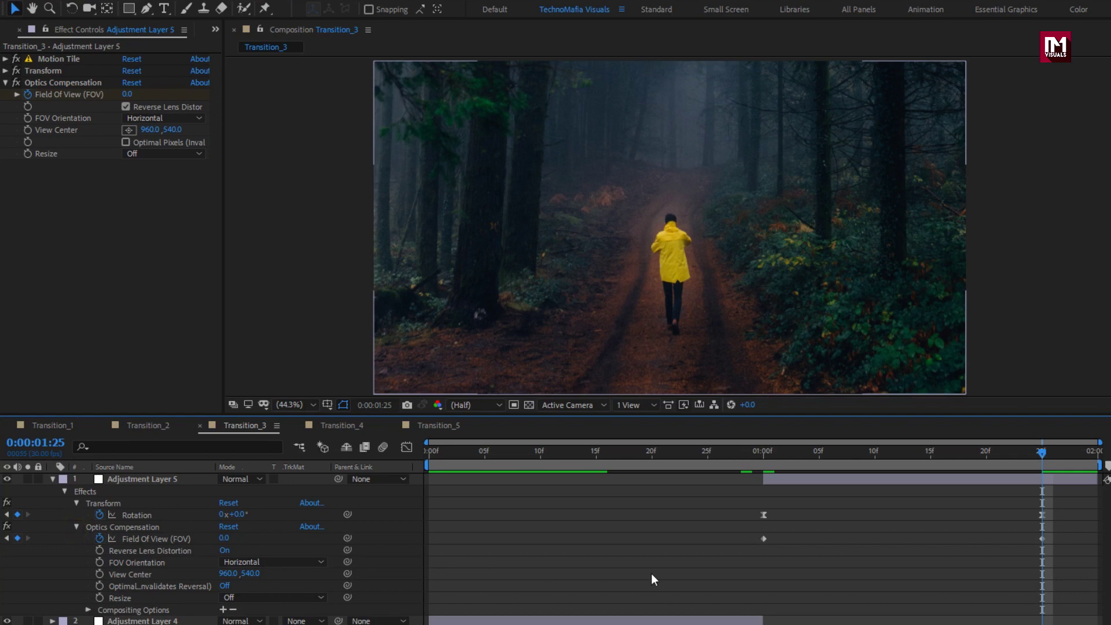
left_click_drag(1010, 536, 737, 540)
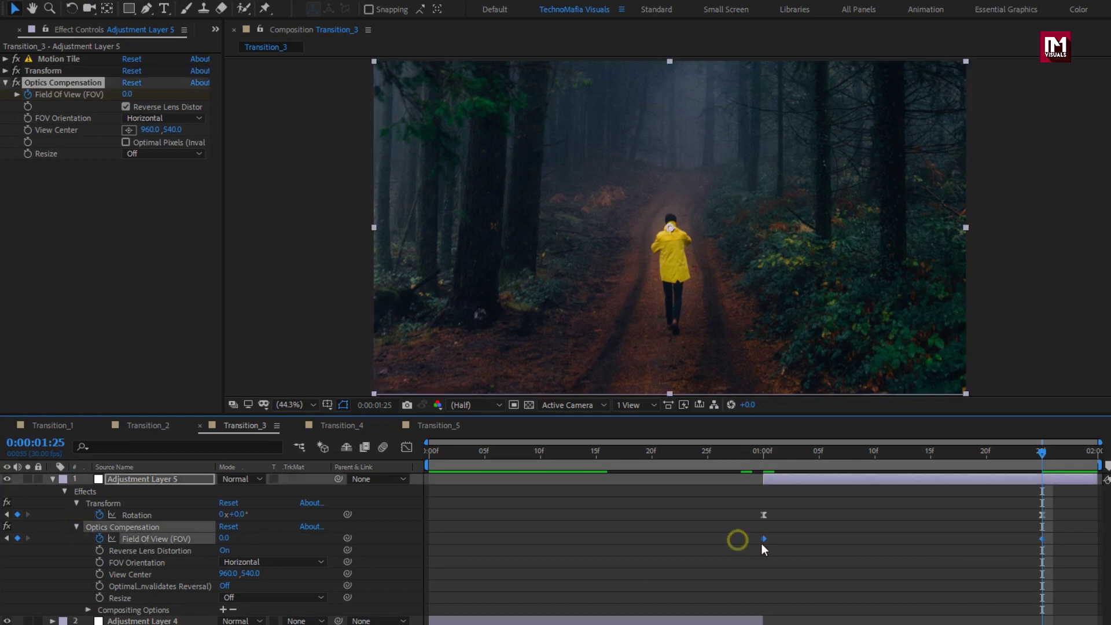
right_click(765, 540)
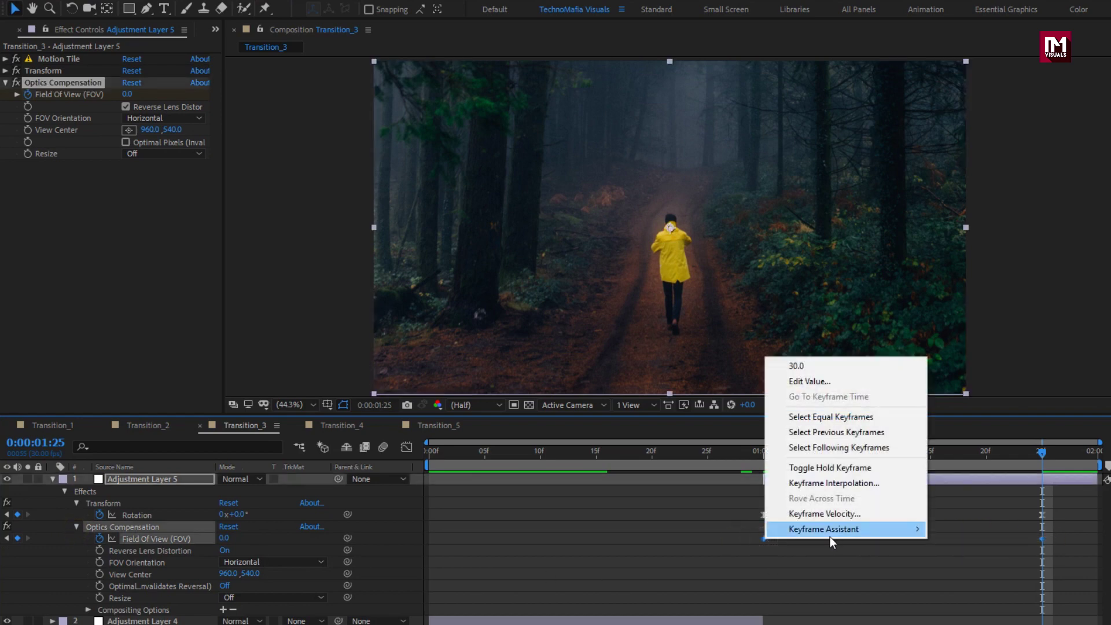
mouse_move(830, 531)
left_click(959, 576)
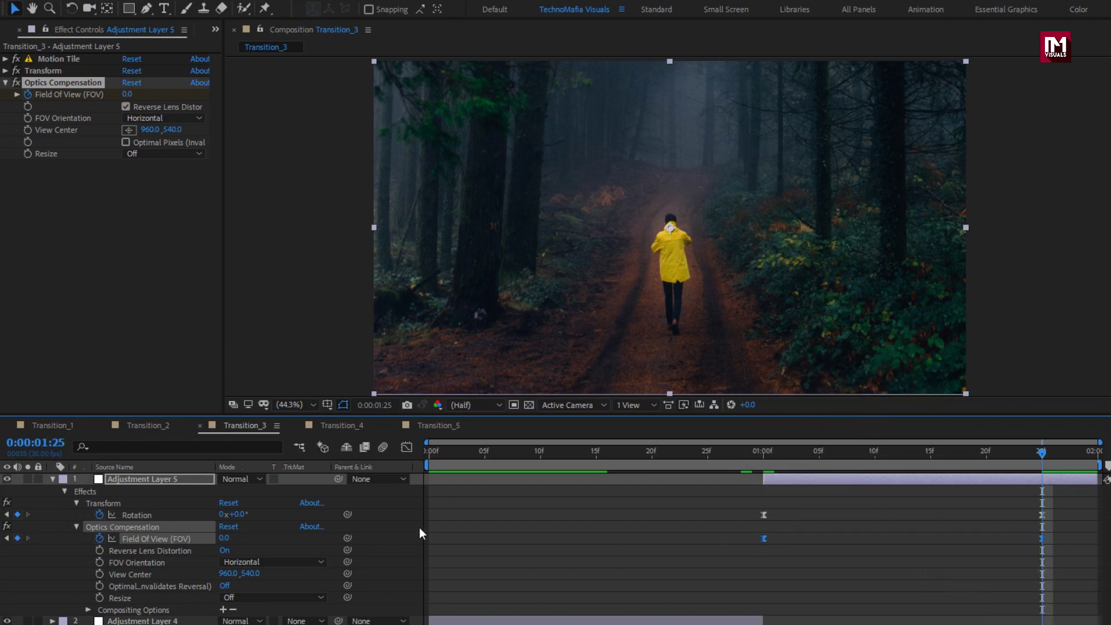
left_click(52, 479)
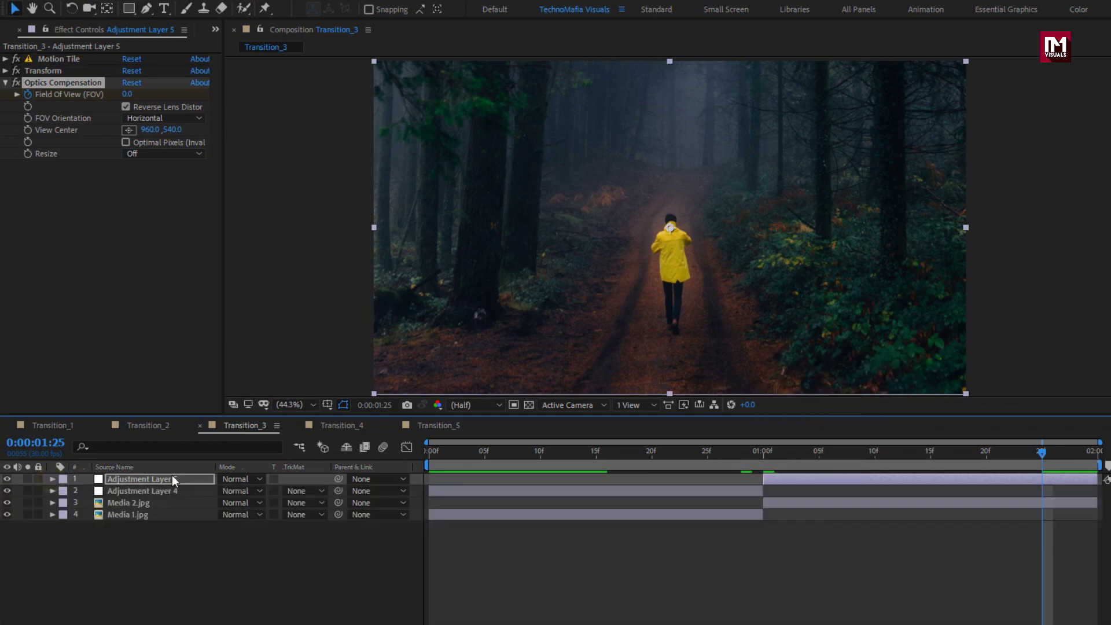
Preview Transition_3 from the start to check the rotate transition across both images
left_click(430, 453)
key("space")
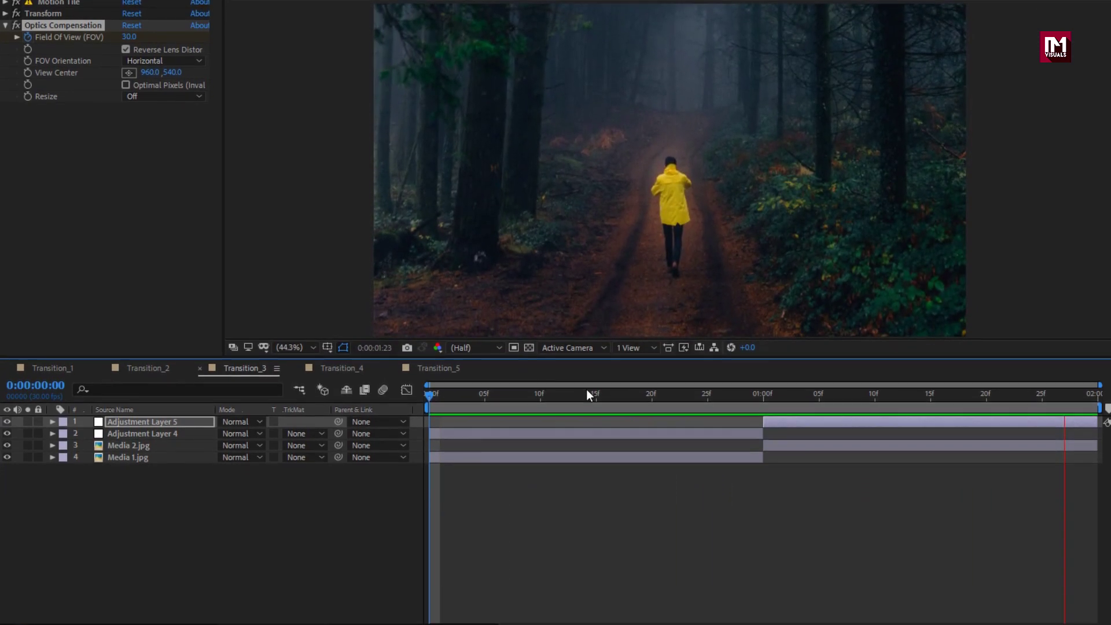
left_click(617, 384)
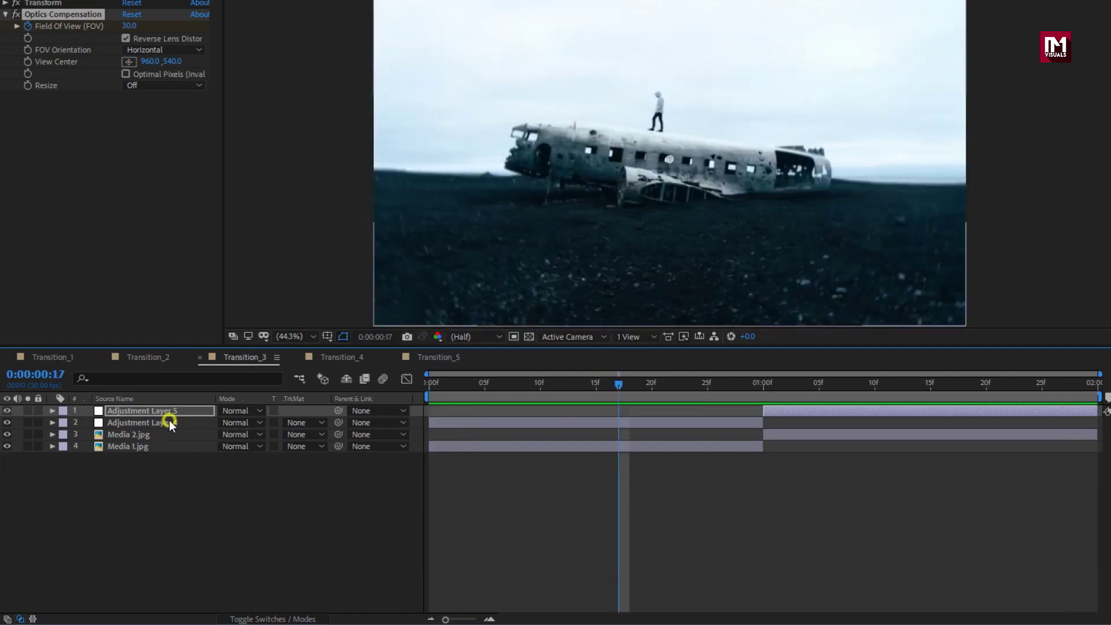
Reshape the Rotation speed graph of Adjustment Layer 4 so the speed peaks right before the last keyframe at 0:00:01:00
left_click(169, 423)
key("u")
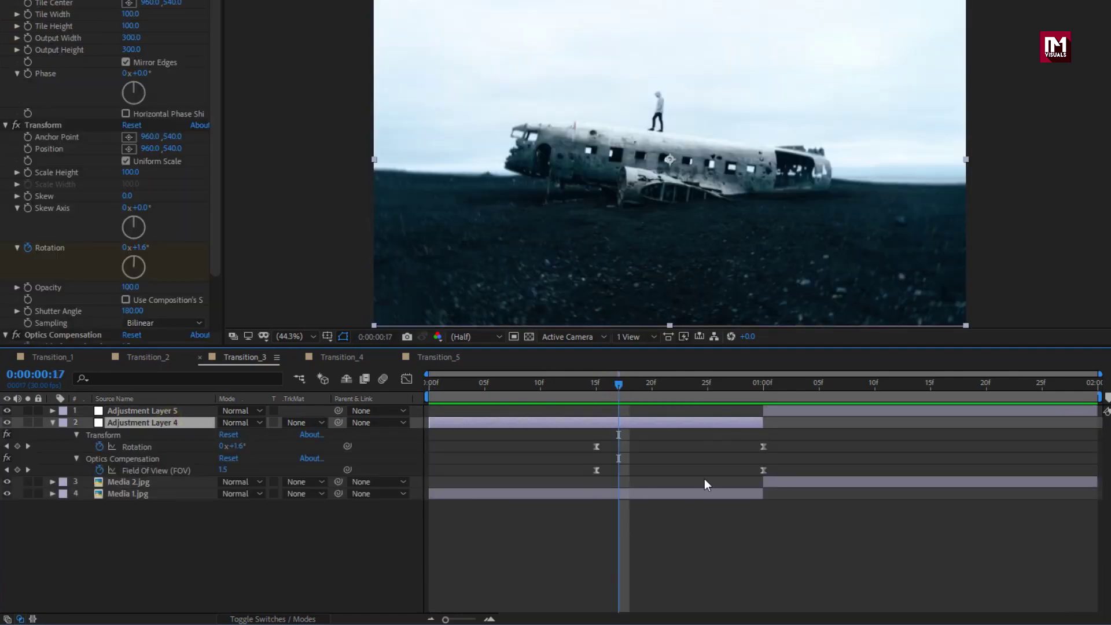
left_click_drag(775, 443, 575, 452)
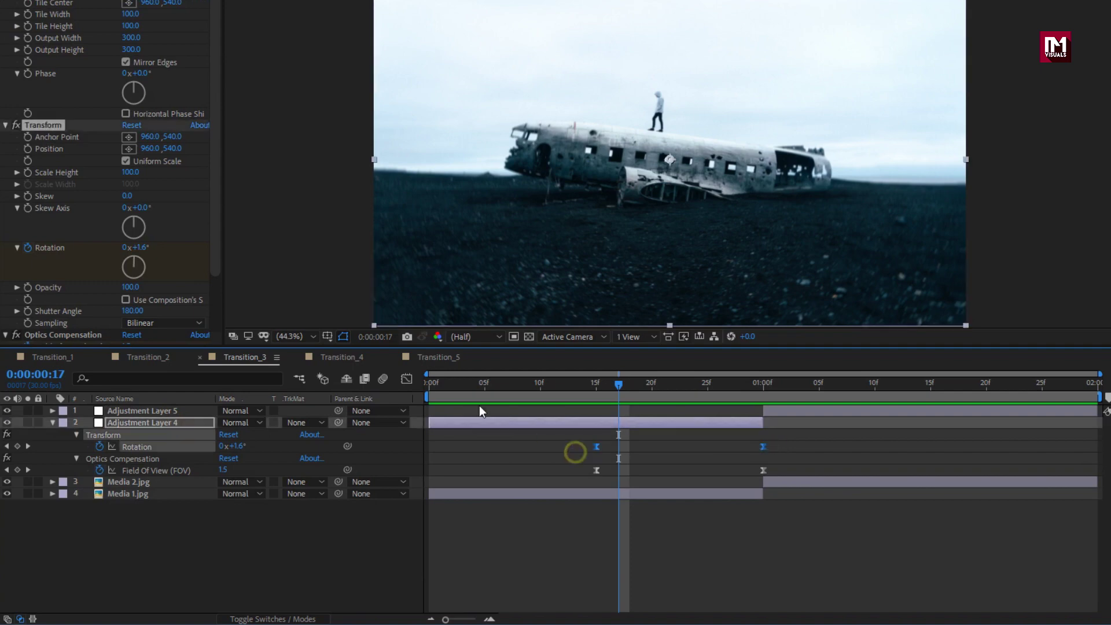
left_click(407, 380)
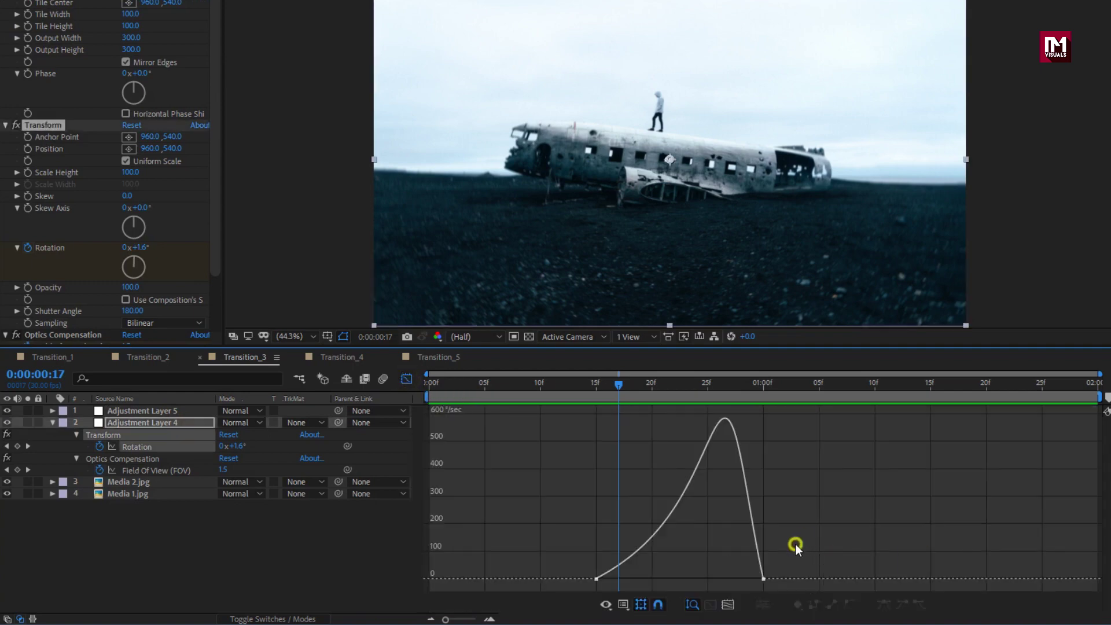
left_click_drag(730, 584, 764, 578)
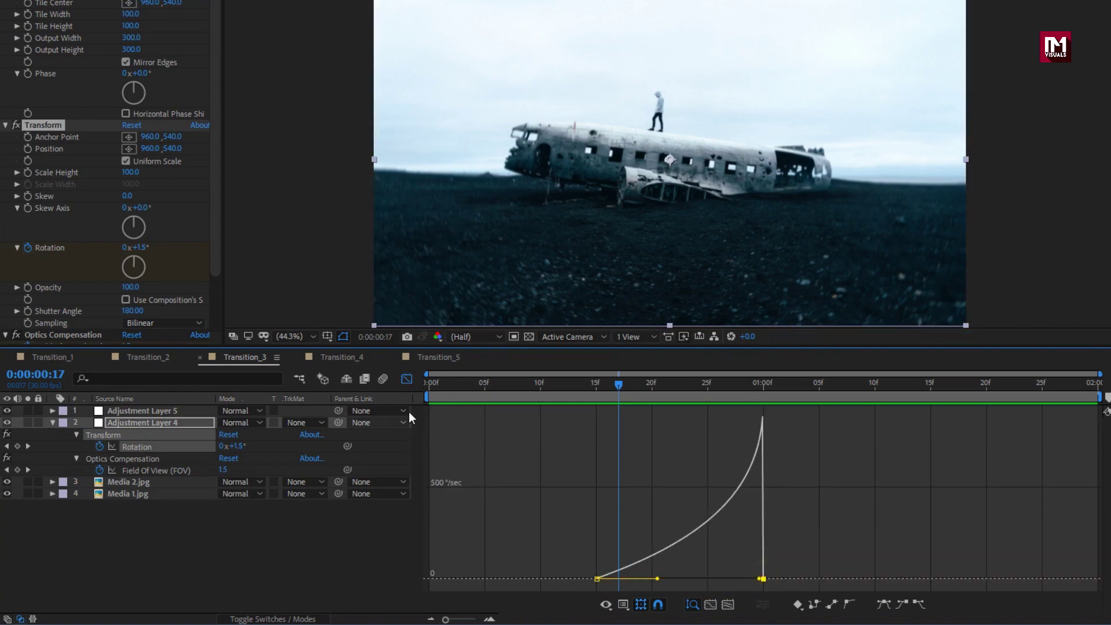
left_click(406, 380)
Play Transition_3 again from the first frame to check the revised rotation speed
left_click(429, 384)
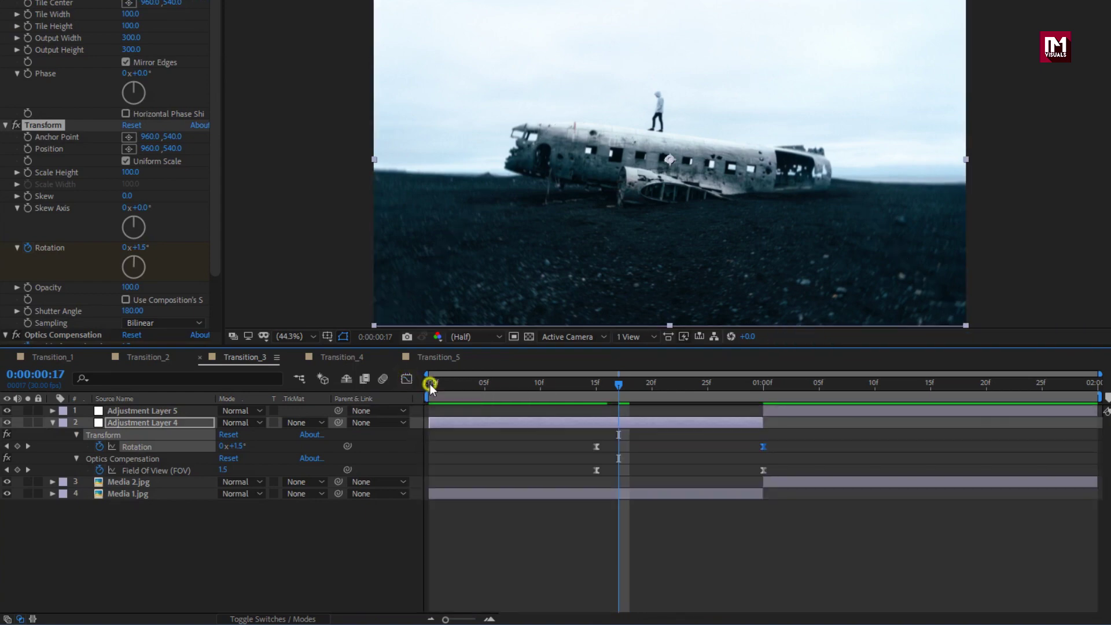
key("space")
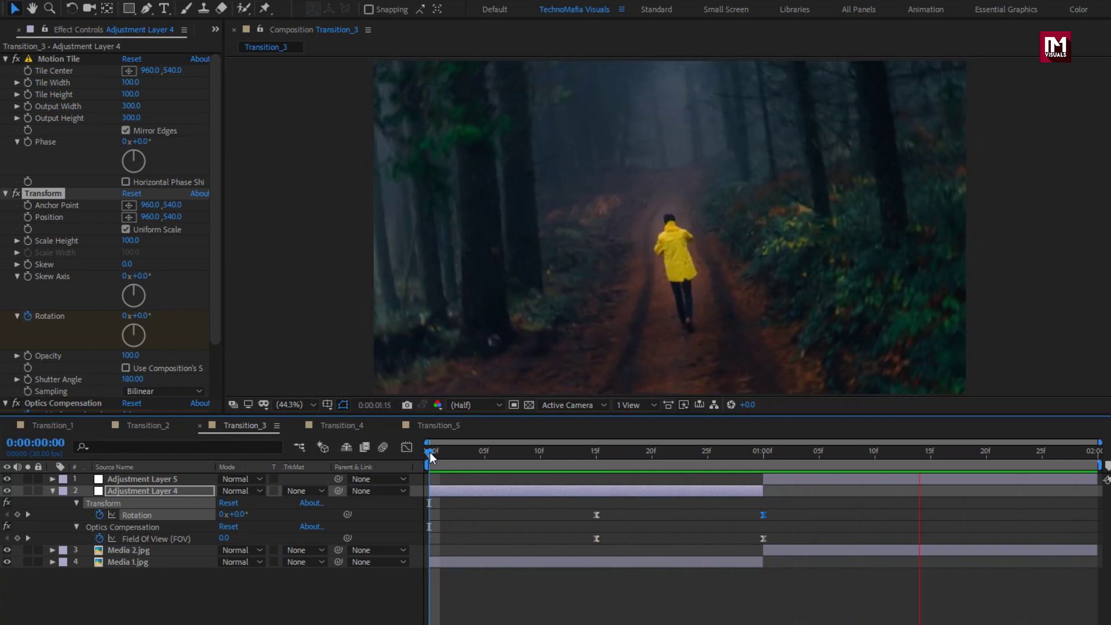
key("space")
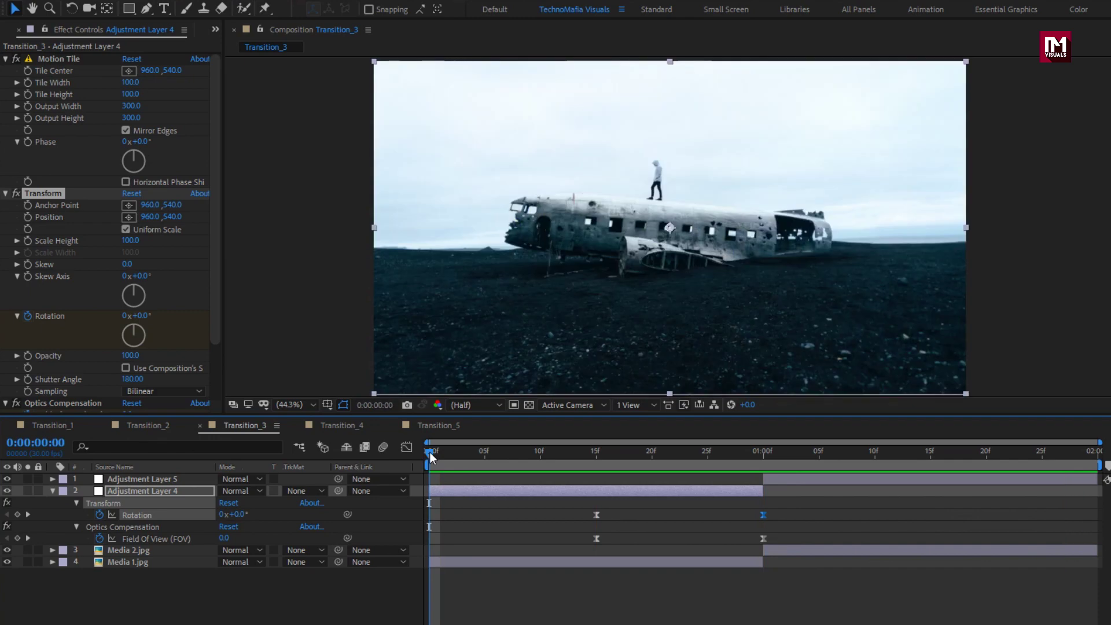
Open the Transition_4 composition and add a new adjustment layer above the media layers
left_click(350, 425)
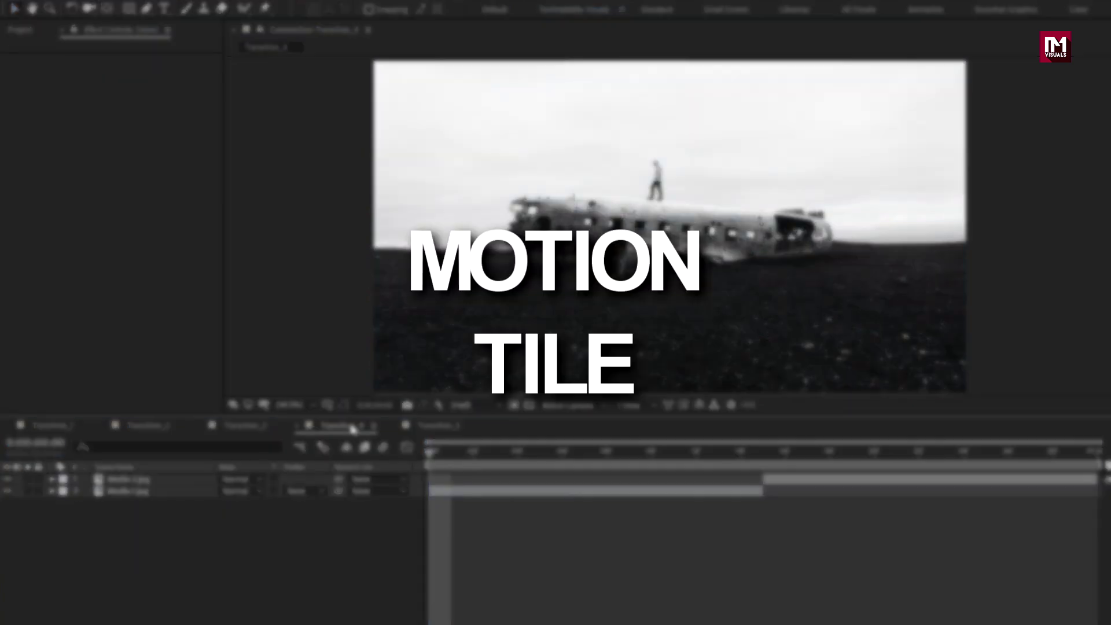
right_click(203, 567)
mouse_move(250, 418)
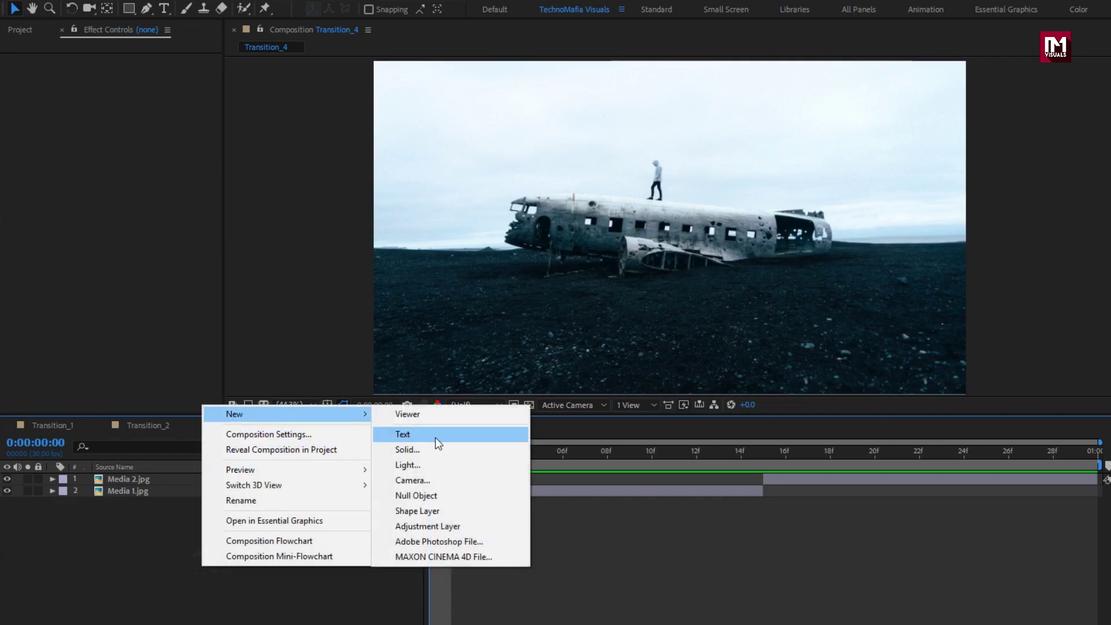
left_click(447, 527)
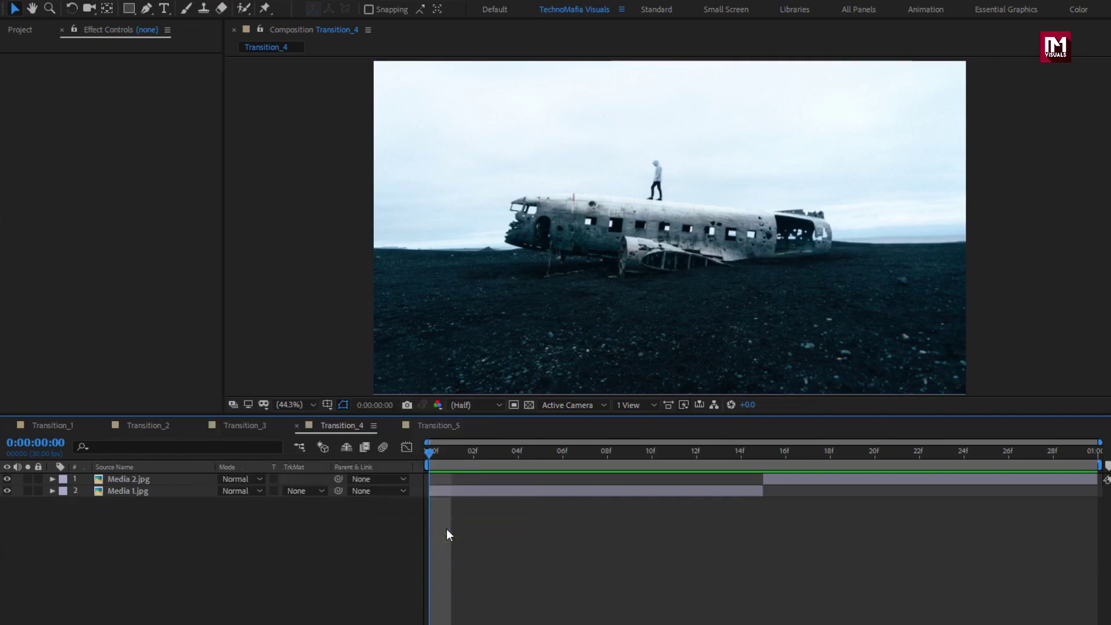
Find the Motion Tile effect in Stylize and add it to Transition_4's new adjustment layer
left_click(938, 48)
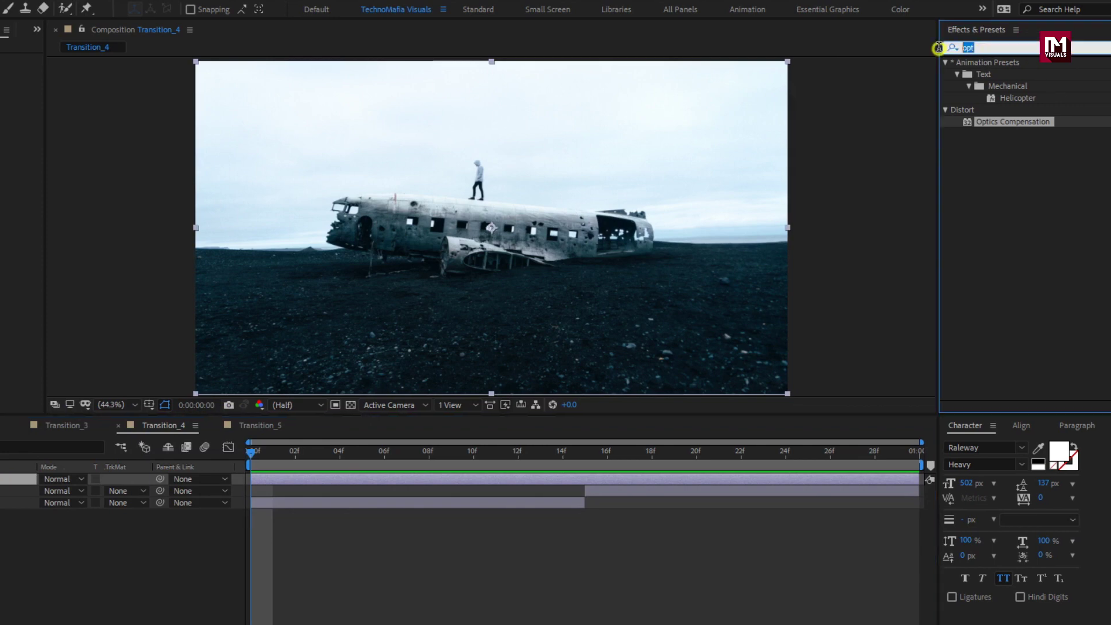
type("moti")
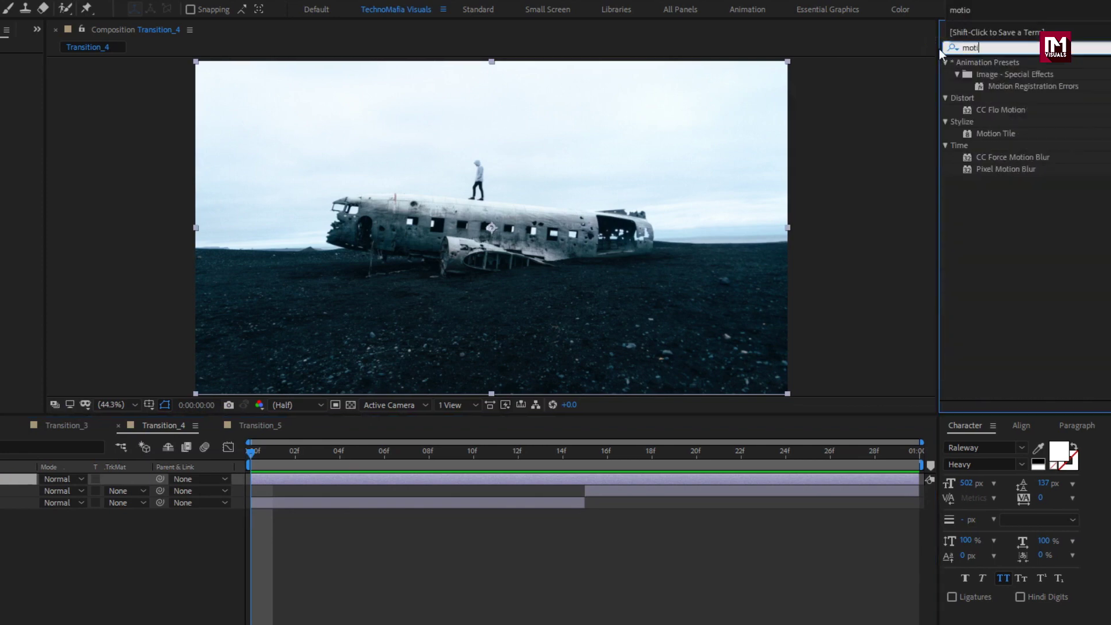
left_click(1001, 134)
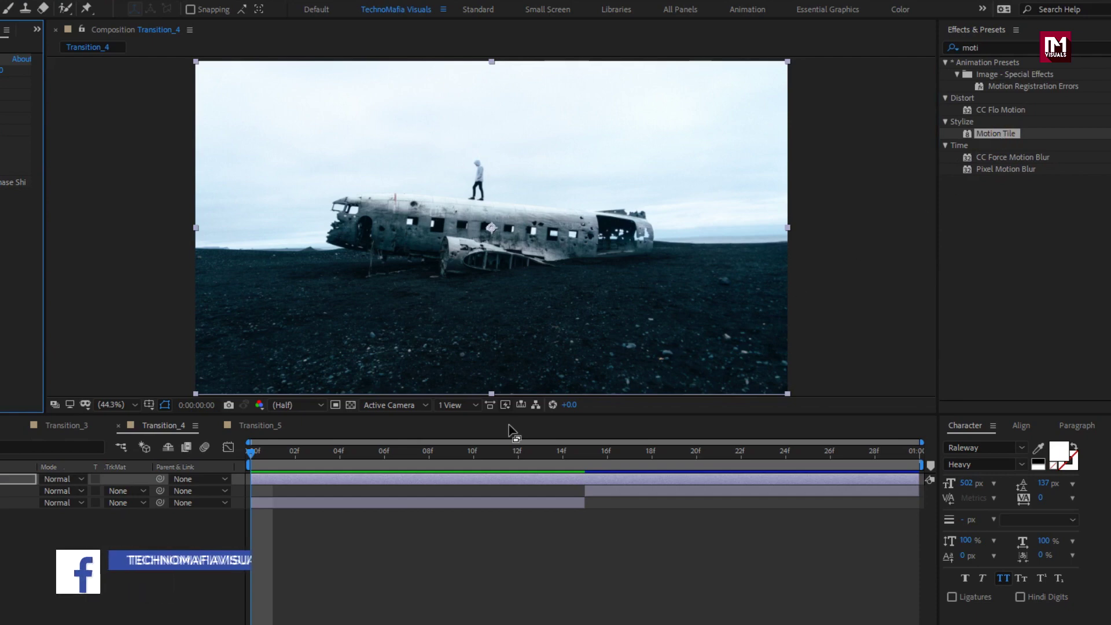
Start keyframing the Motion Tile's Tile Width and Tile Height at 0:00:00:02
left_click(584, 450)
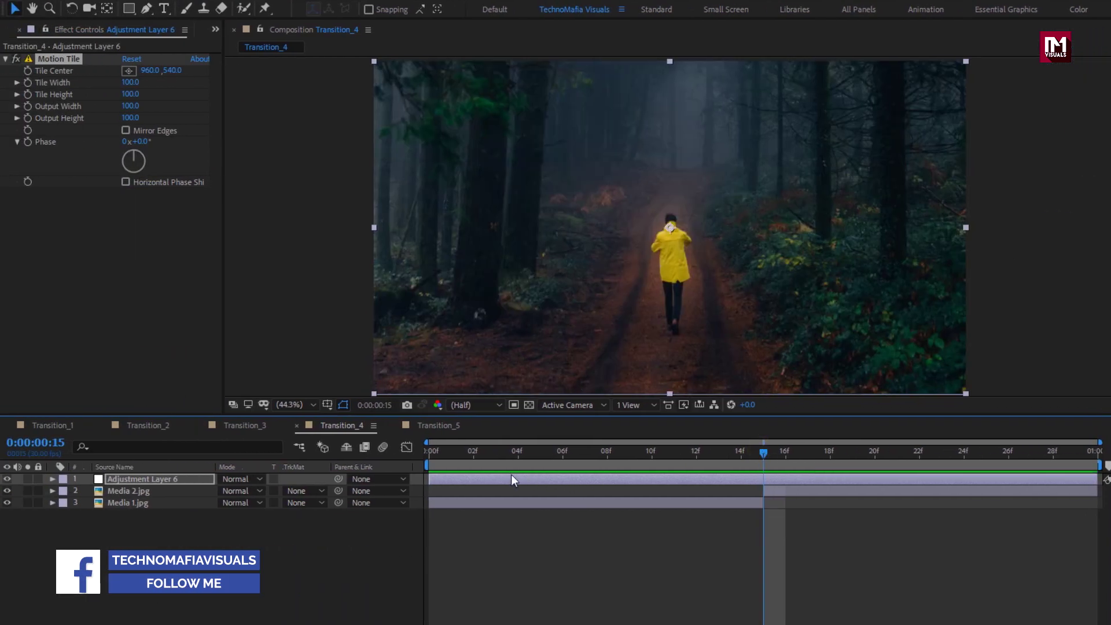
left_click(472, 451)
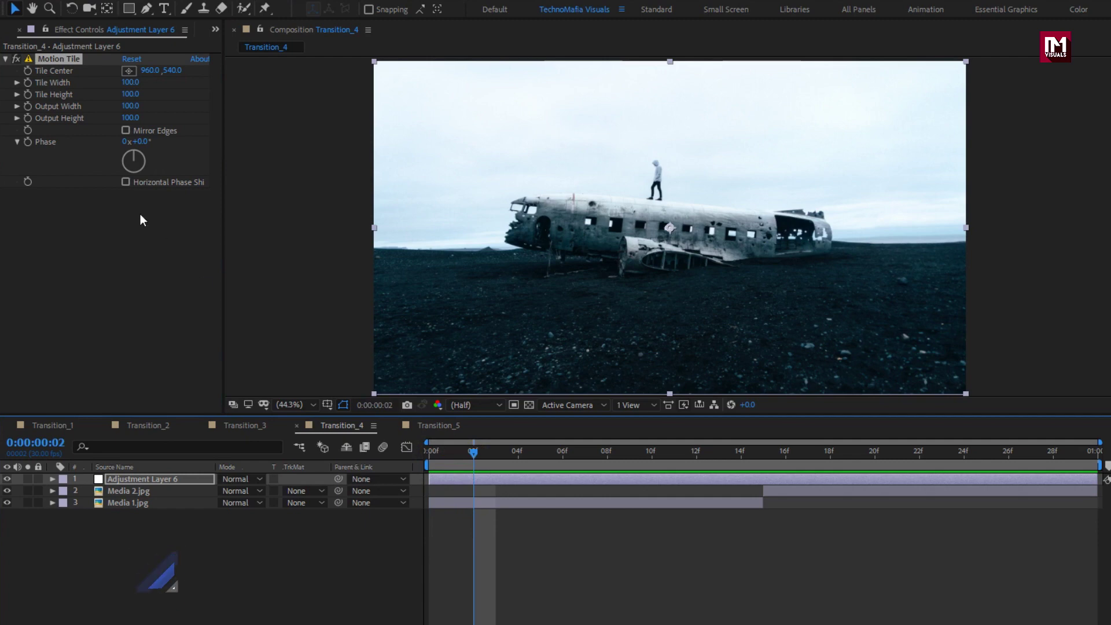
left_click(28, 83)
left_click(28, 93)
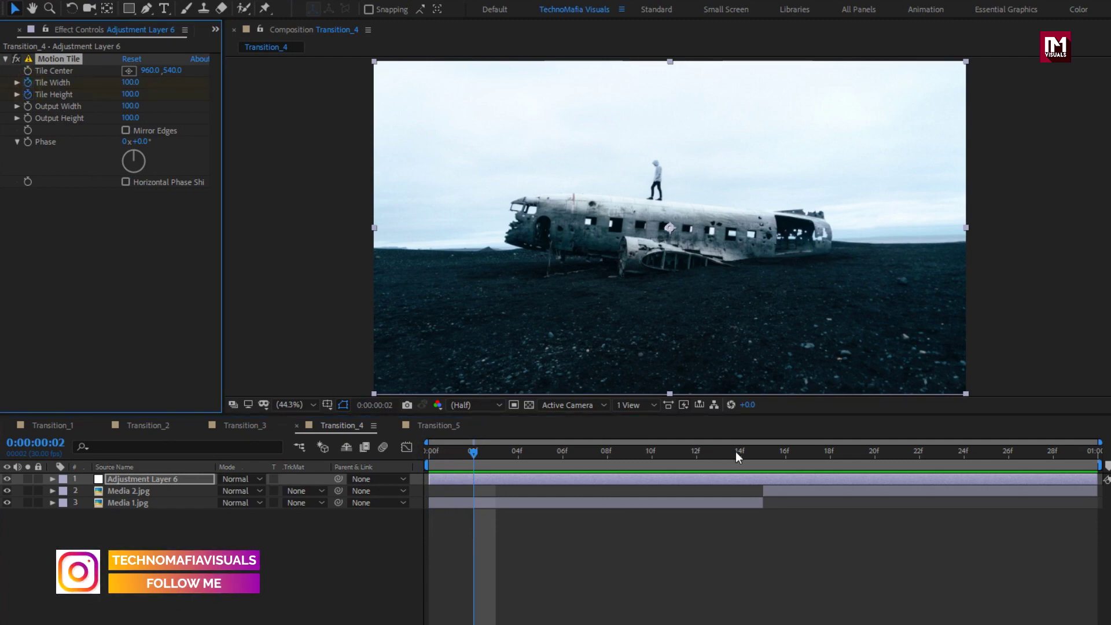
Set both Tile Width and Tile Height to 35 at 0:00:00:15, where the second image begins
left_click(761, 455)
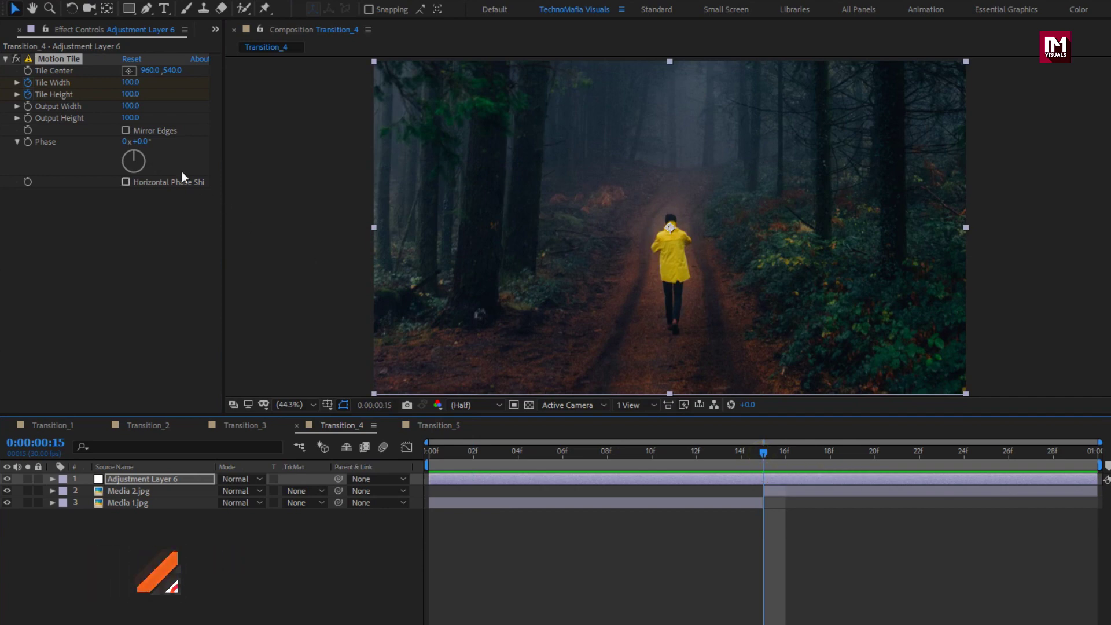
left_click(131, 82)
type("35")
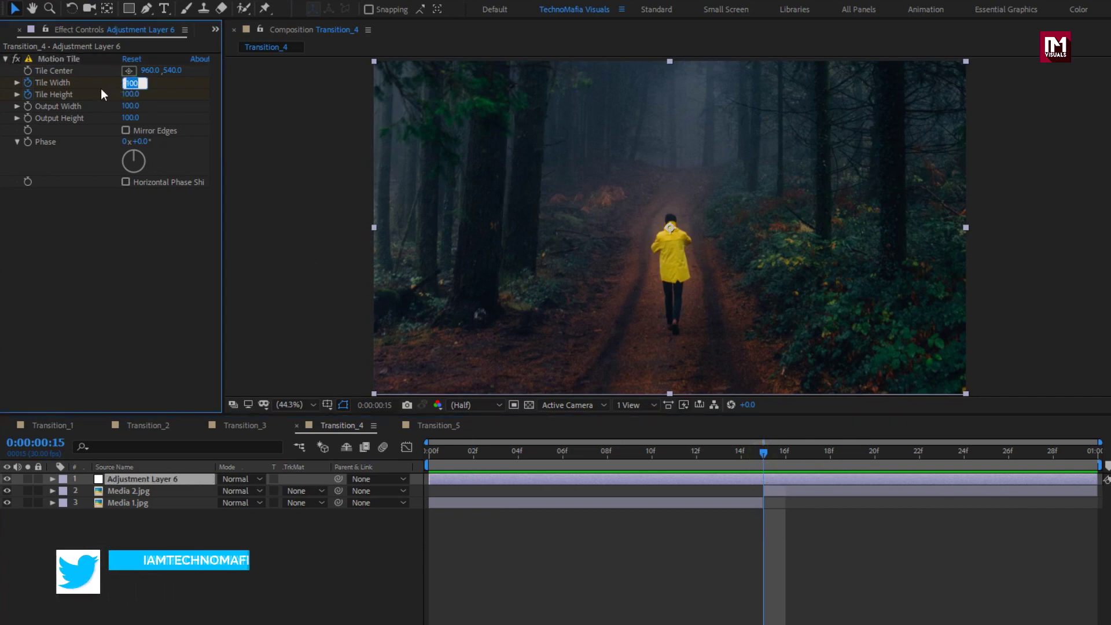
key("Return")
left_click(130, 94)
type("35")
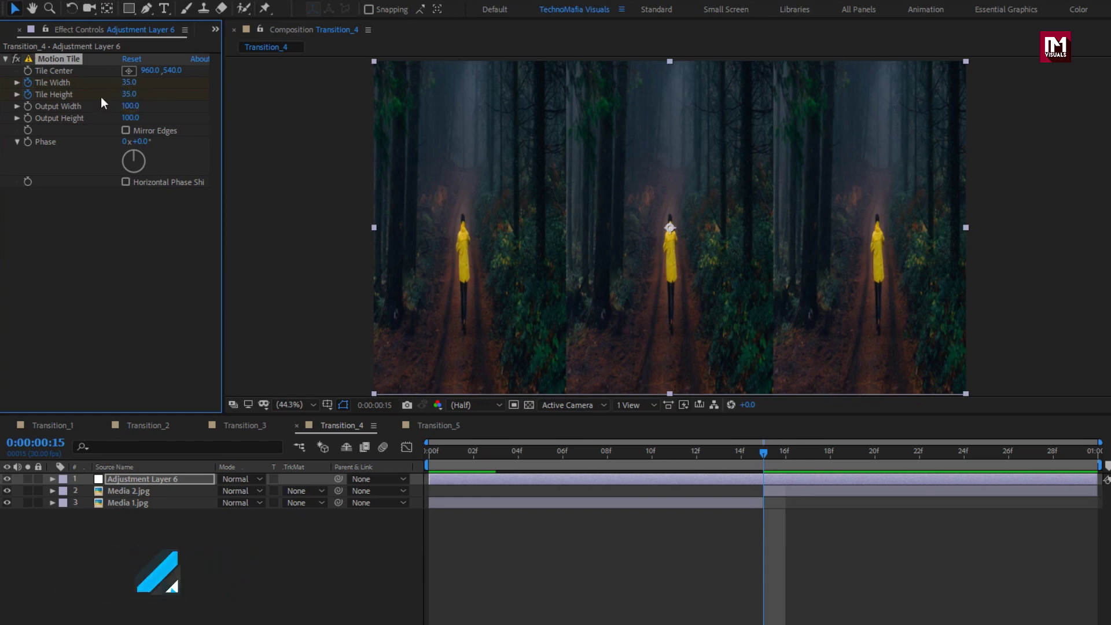
key("Return")
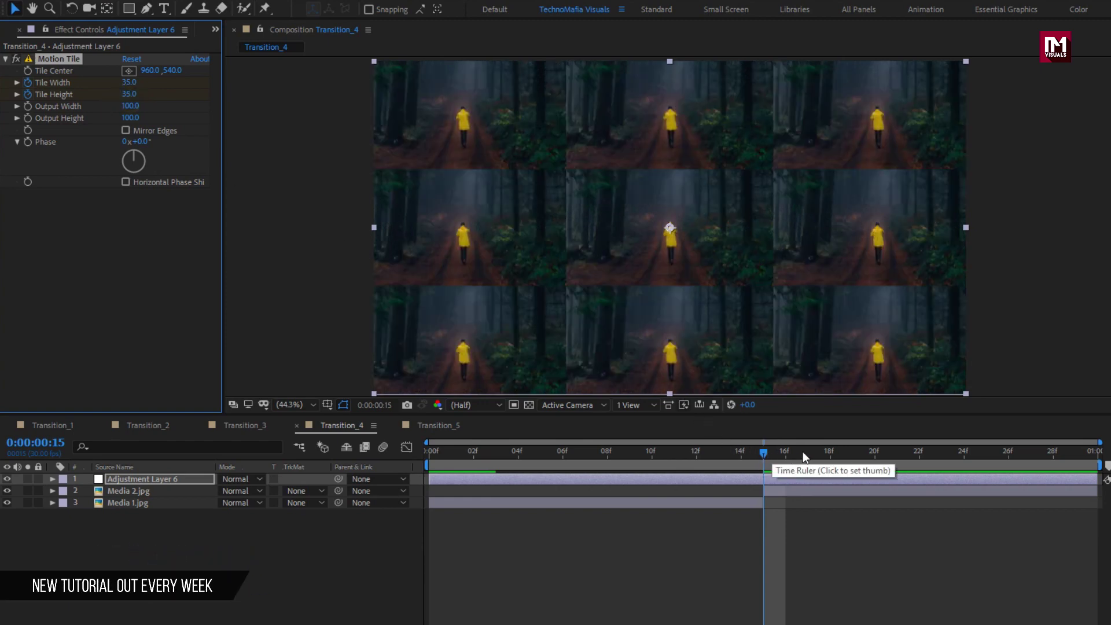
Set Tile Width and Tile Height back to 100 at 0:00:00:28 and scrub through the tiling animation
left_click(1052, 456)
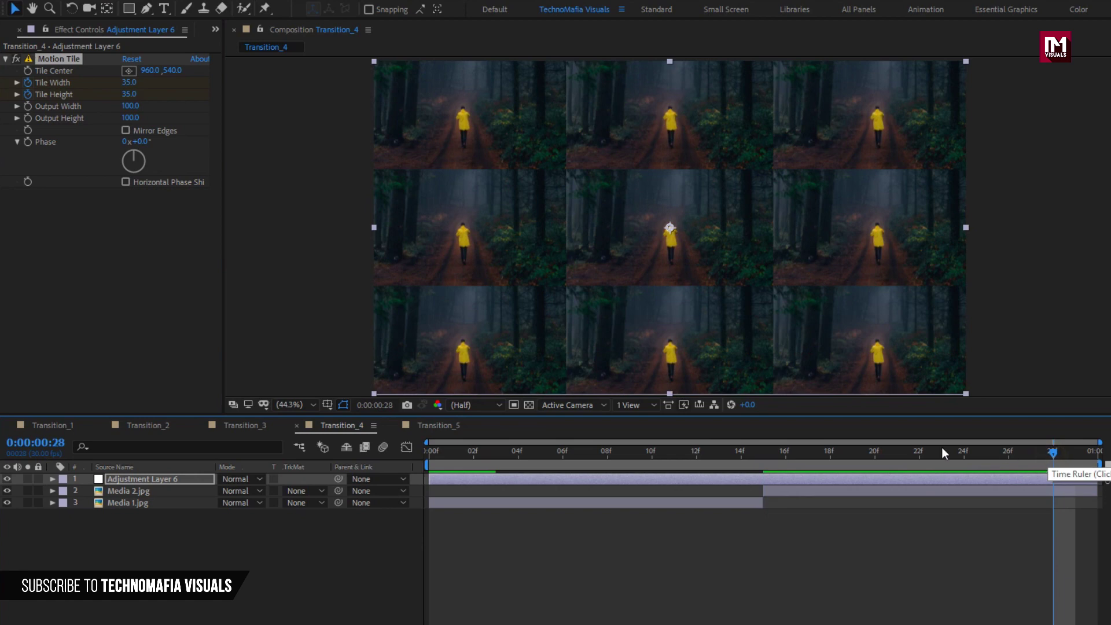
left_click(129, 82)
type("100")
key("Return")
left_click(125, 94)
type("100")
key("Return")
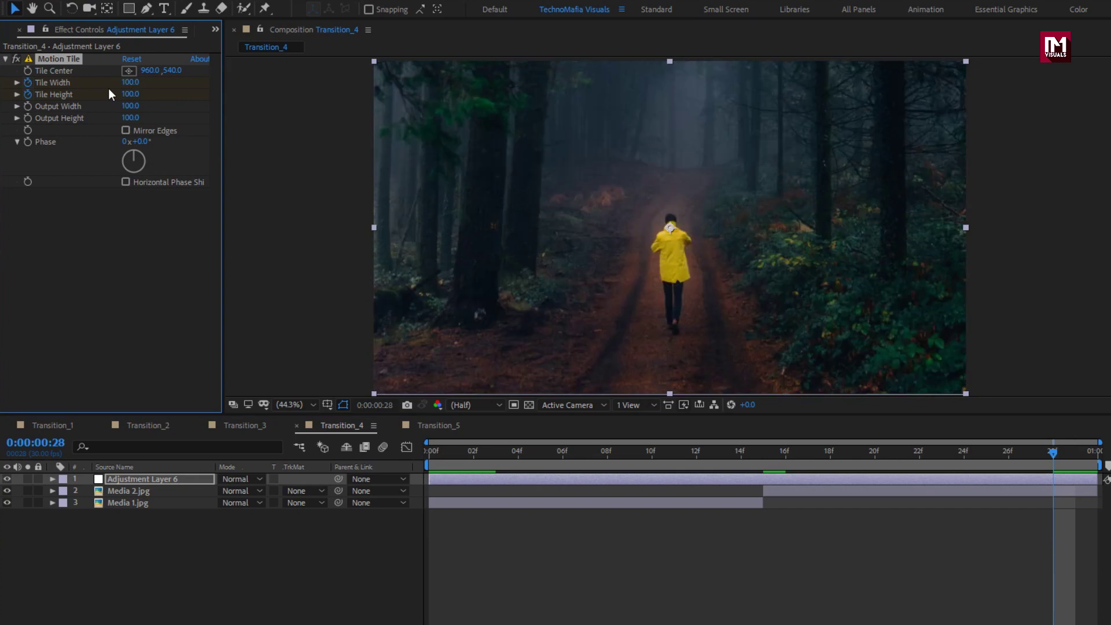
left_click_drag(475, 457, 1031, 446)
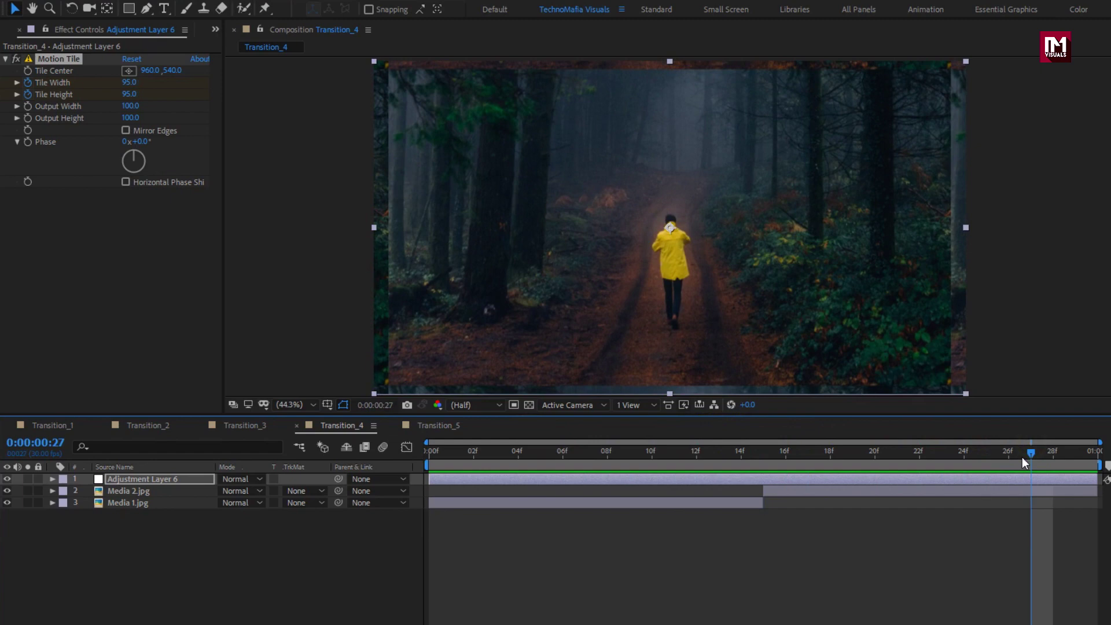
Animate the Motion Tile Phase with a starting keyframe at 0:00:00:02 and one full revolution (1x) at 0:00:00:28
left_click(475, 455)
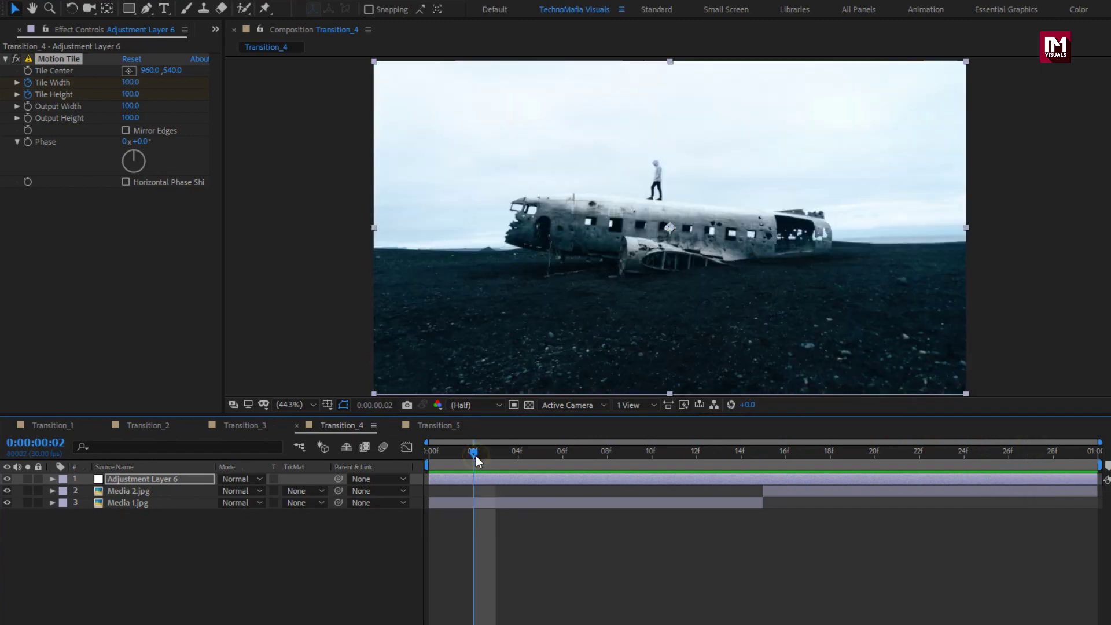
left_click(28, 143)
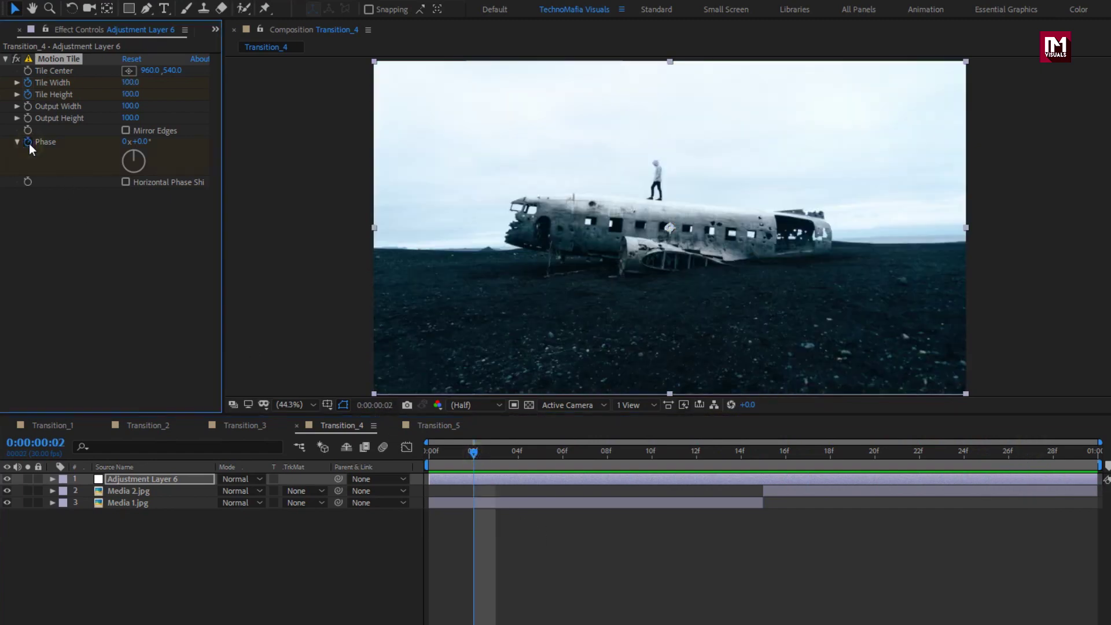
left_click(1055, 454)
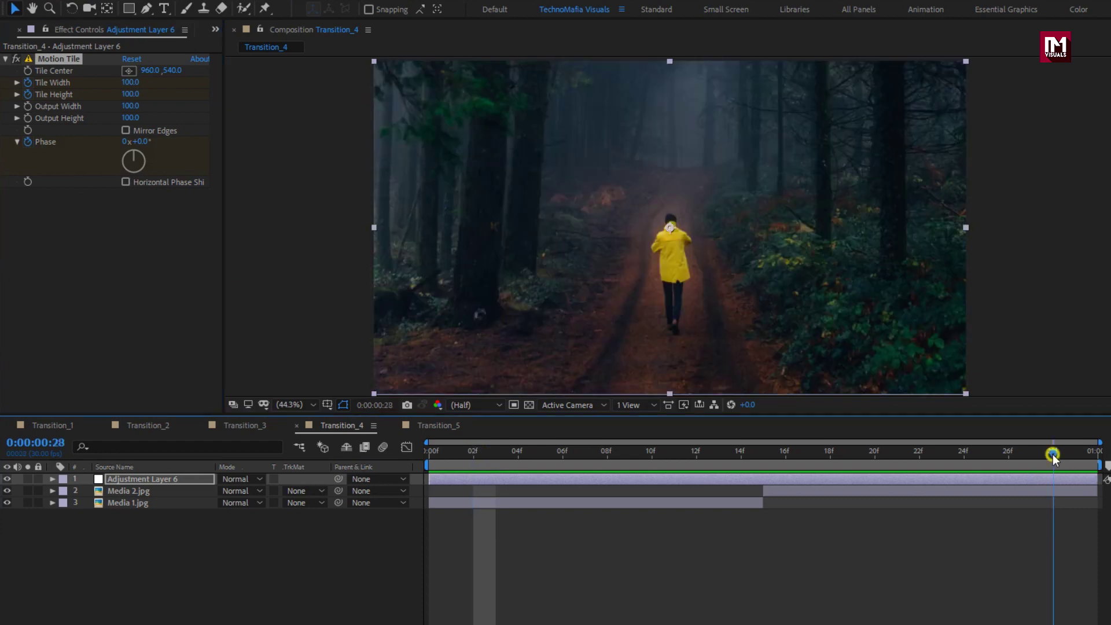
left_click(124, 143)
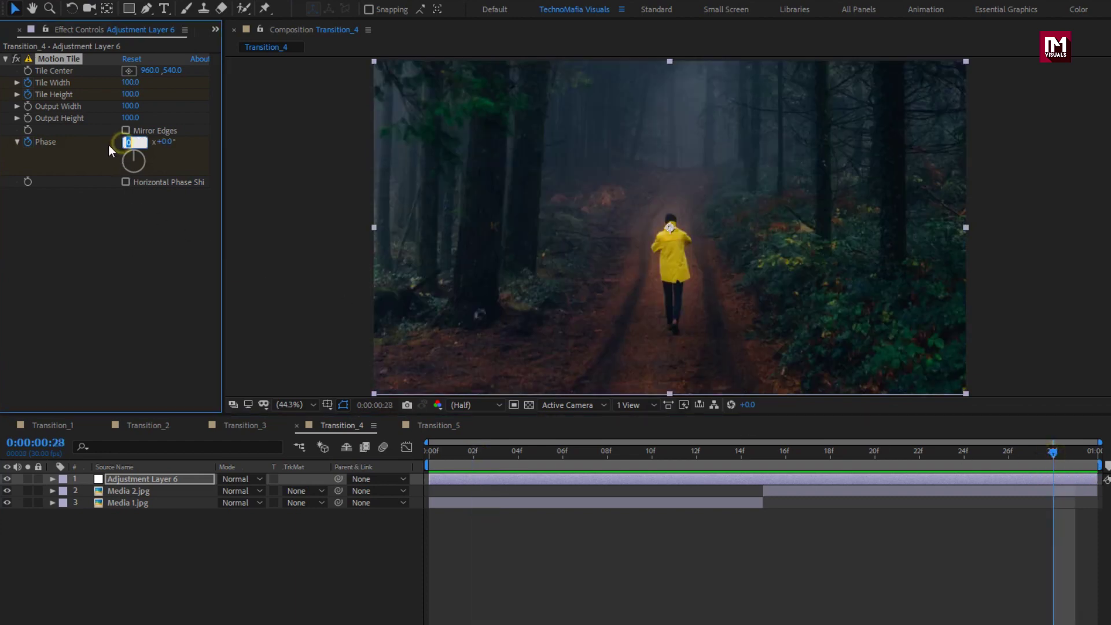
key("Return")
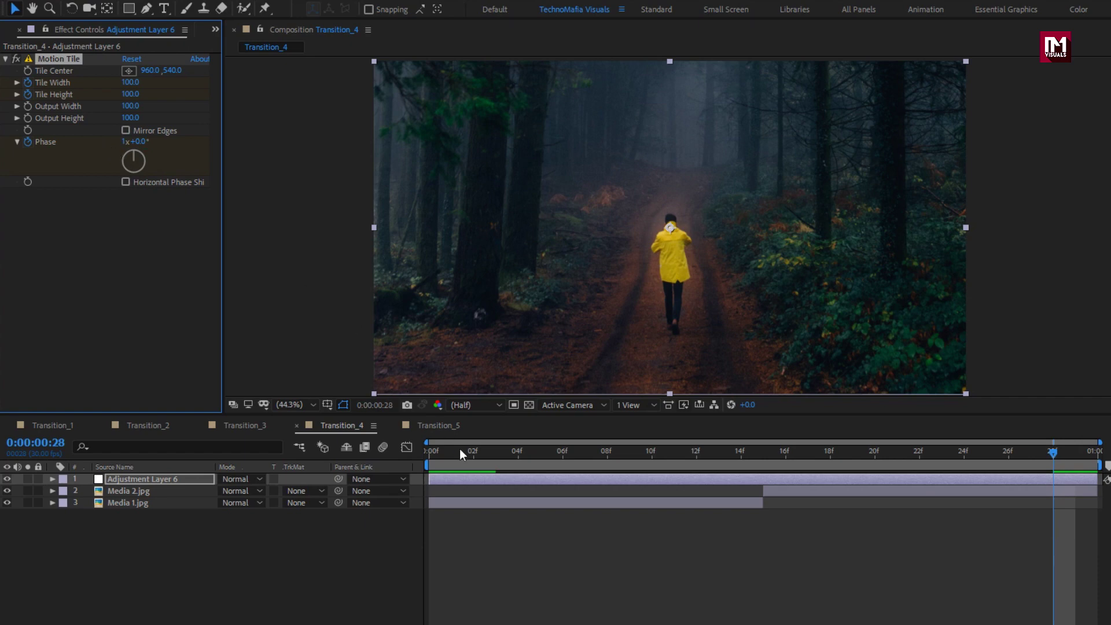
Play Transition_4 from the first frame to check the tiling transition
left_click_drag(476, 459, 431, 473)
key("space")
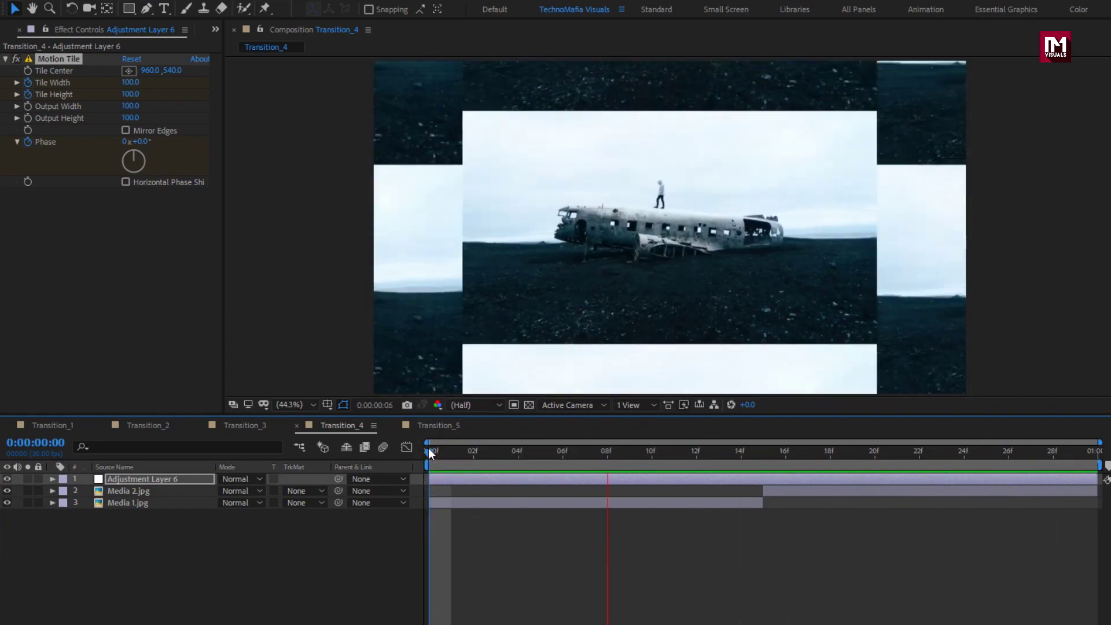
key("space")
Add a new adjustment layer above the media layers in Transition_5 and apply the Distort Transform effect to it
left_click(434, 426)
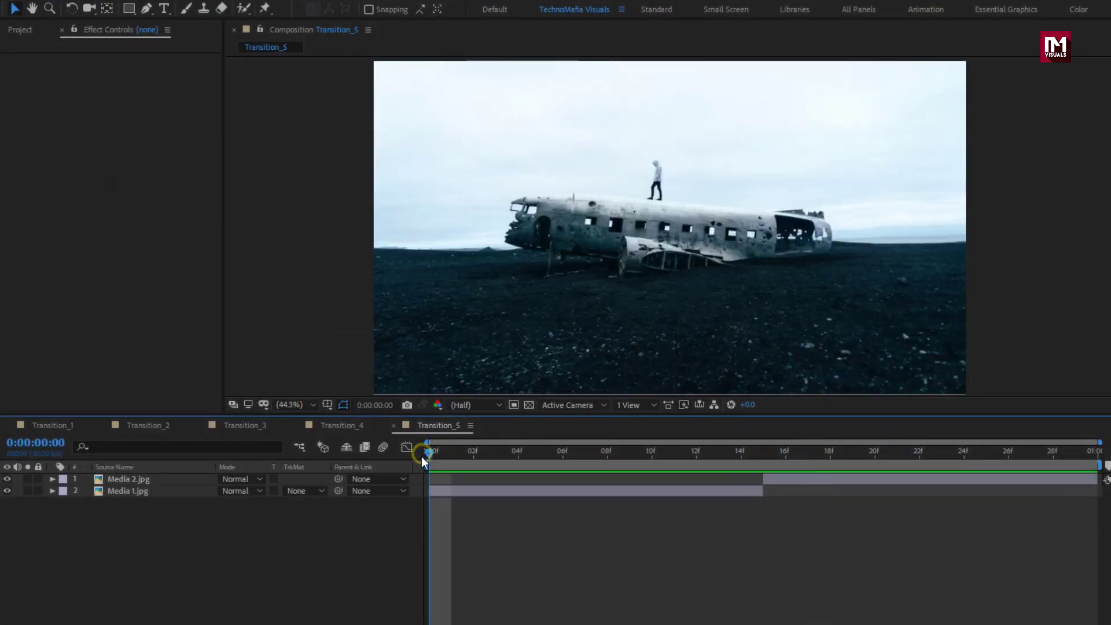
right_click(203, 571)
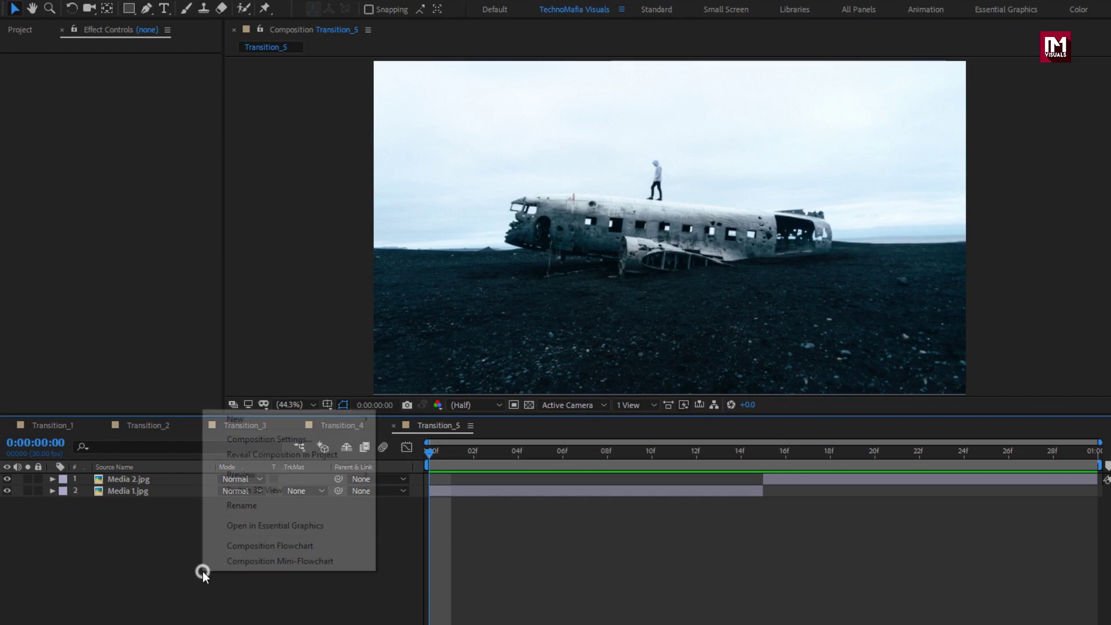
mouse_move(295, 423)
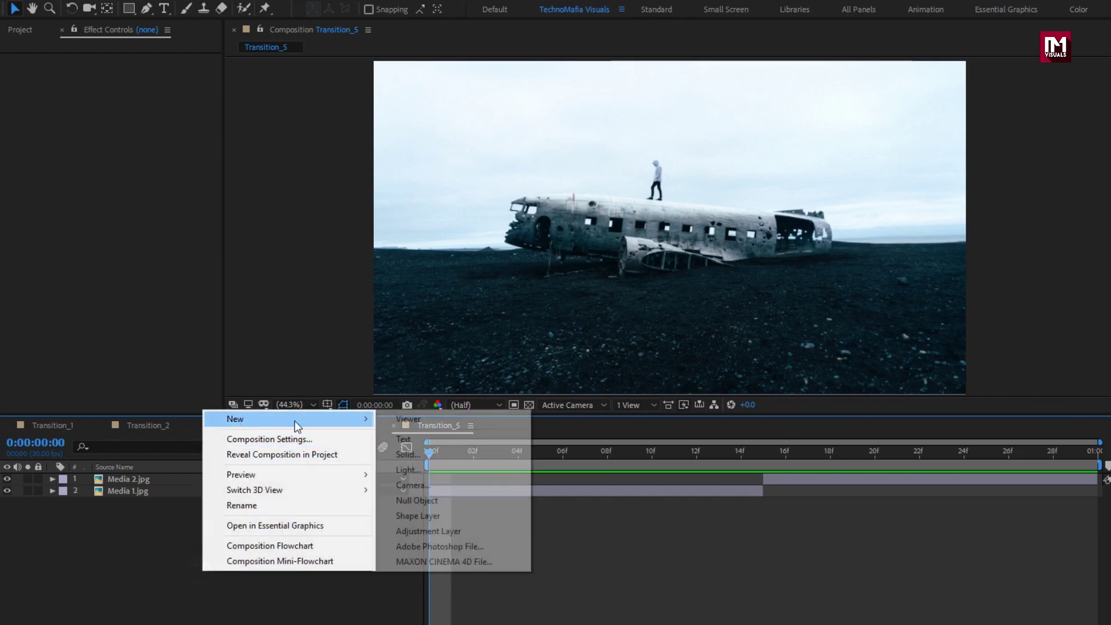
left_click(442, 530)
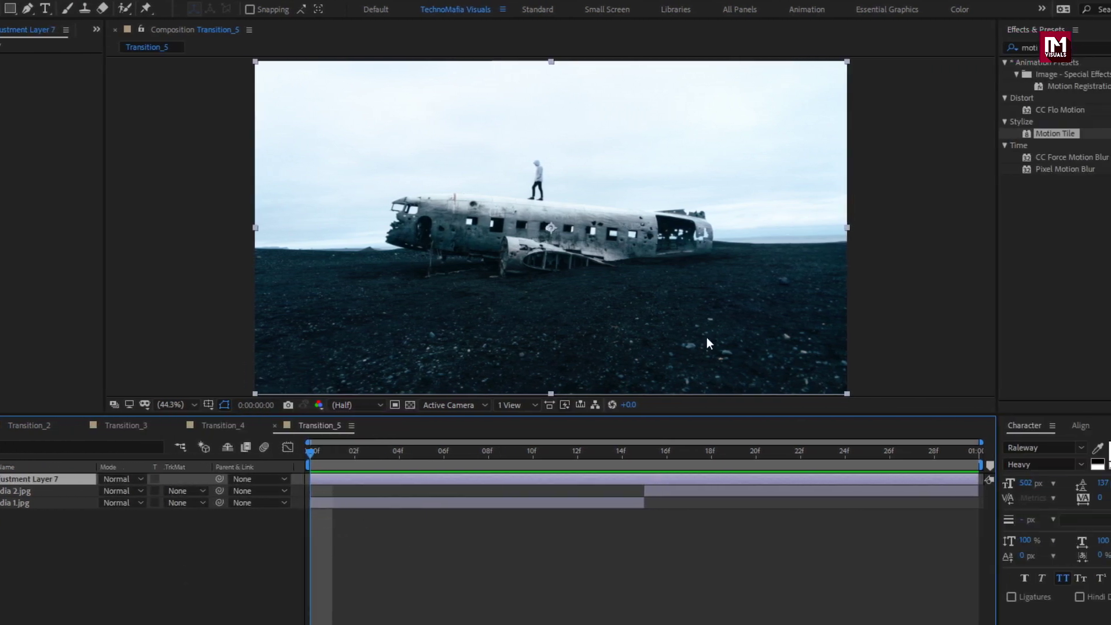
type("trans")
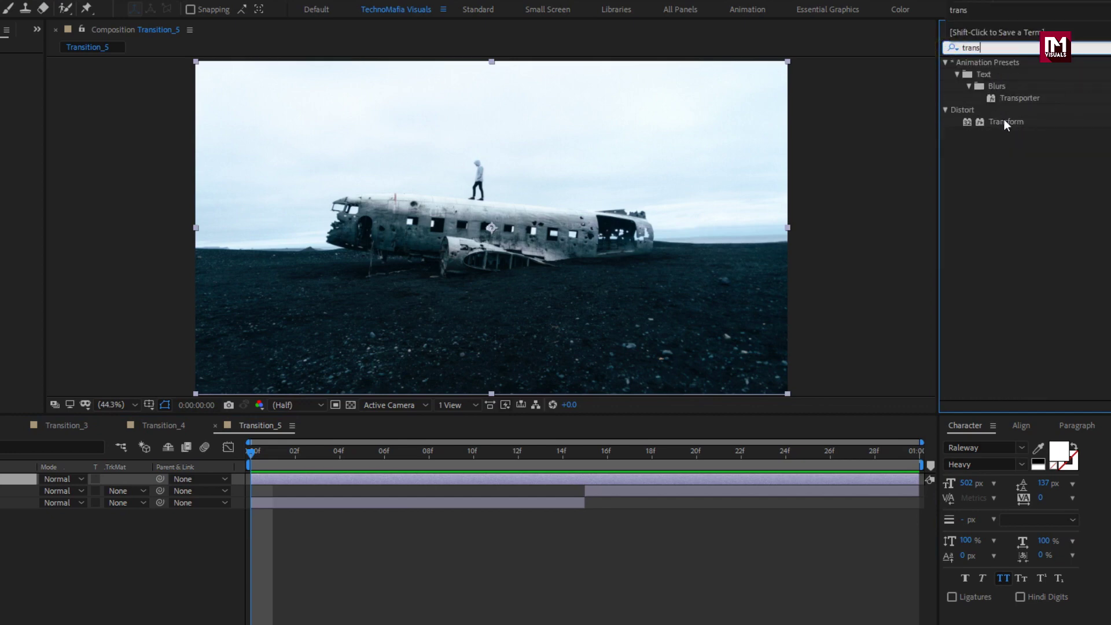
double_click(1005, 120)
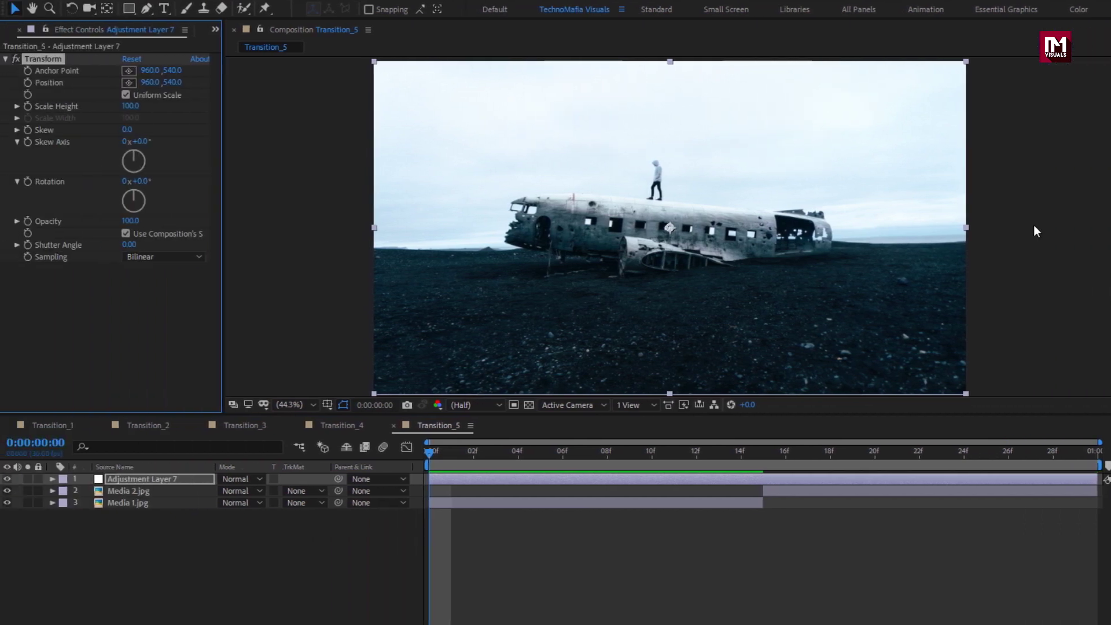
Animate the Transform effect's Scale Height with a starting keyframe at 0:00:00:02 and a value of 150 at 0:00:00:15
left_click(474, 454)
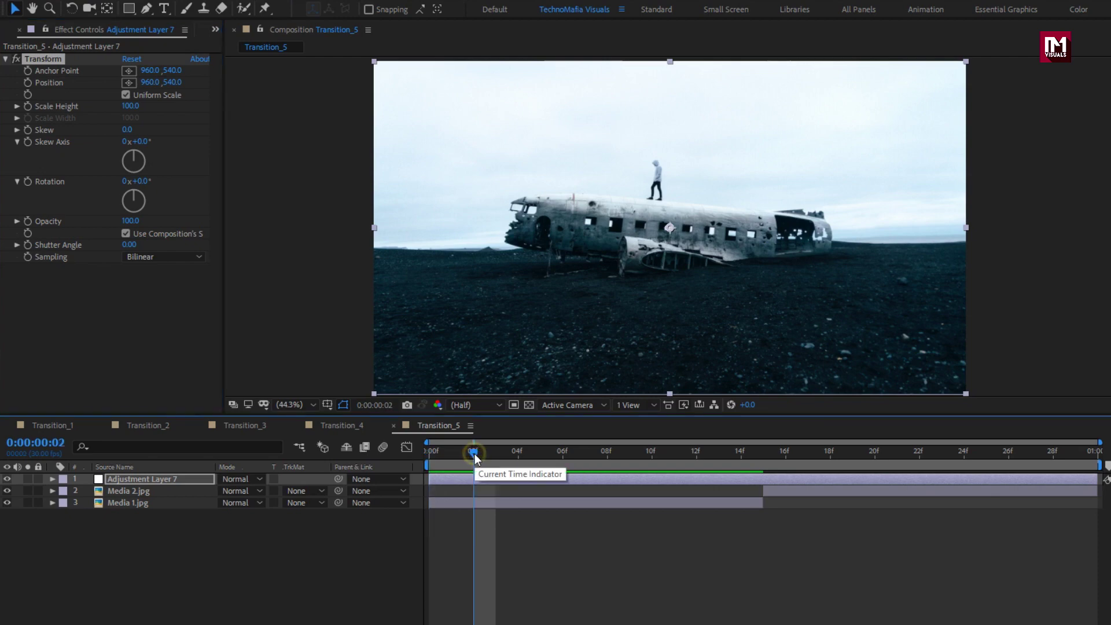
left_click(25, 107)
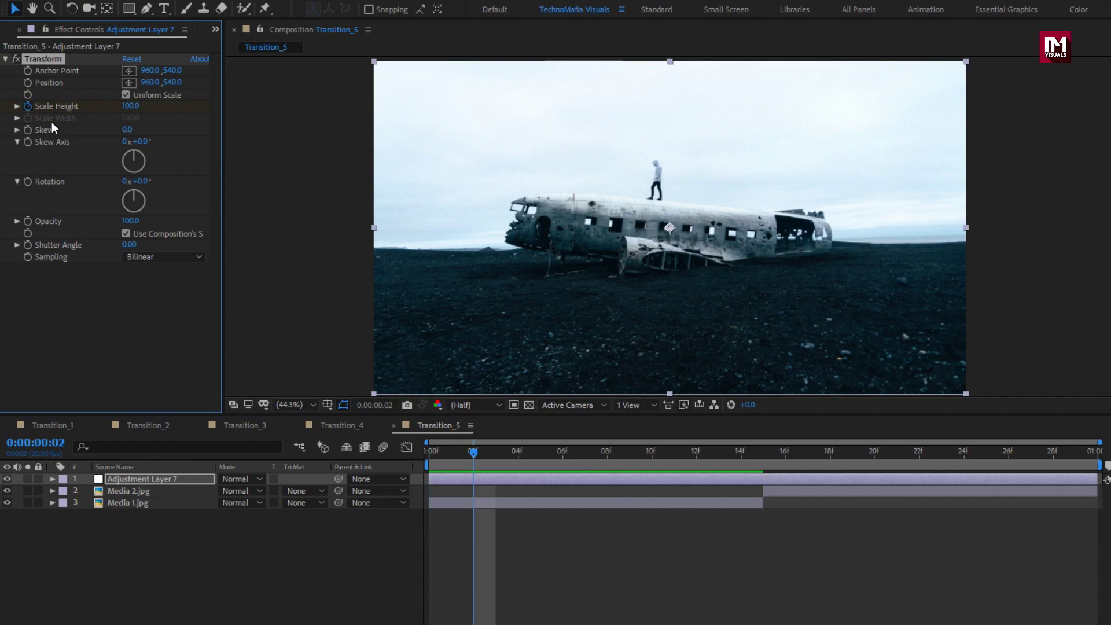
left_click(763, 452)
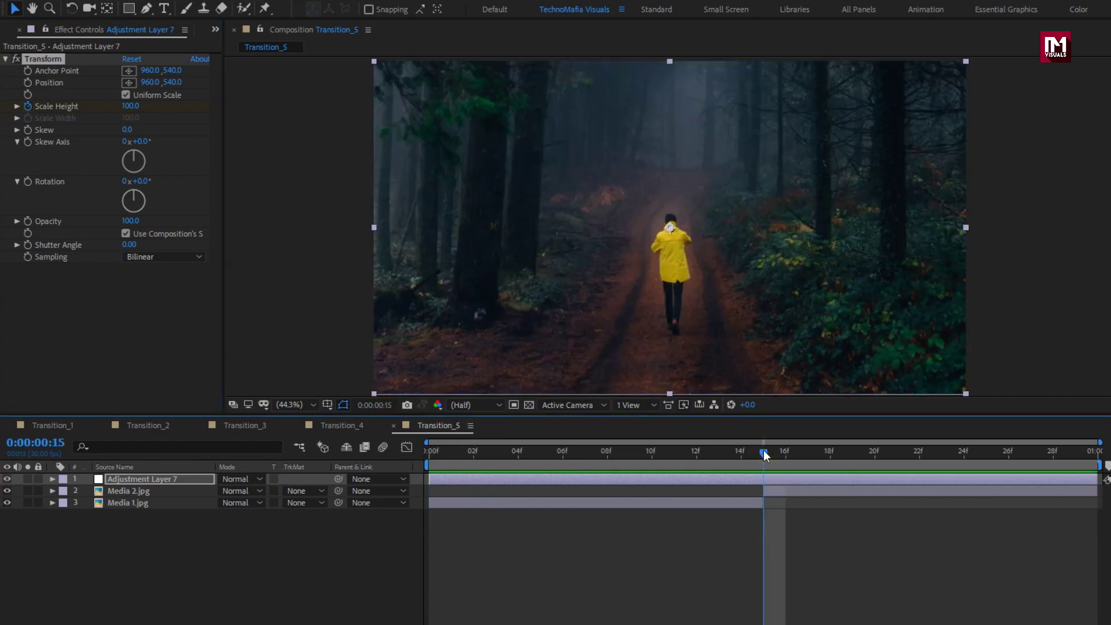
left_click(130, 107)
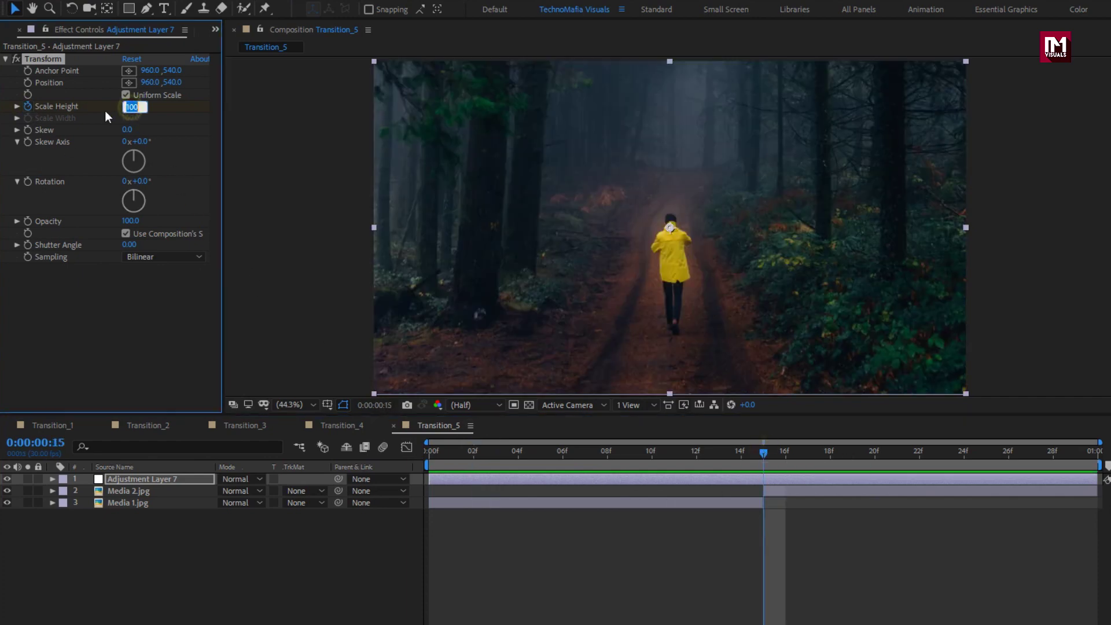
type("150")
key("Return")
Reveal the adjustment layer's Scale keyframes and apply Easy Ease to both of them
left_click(150, 480)
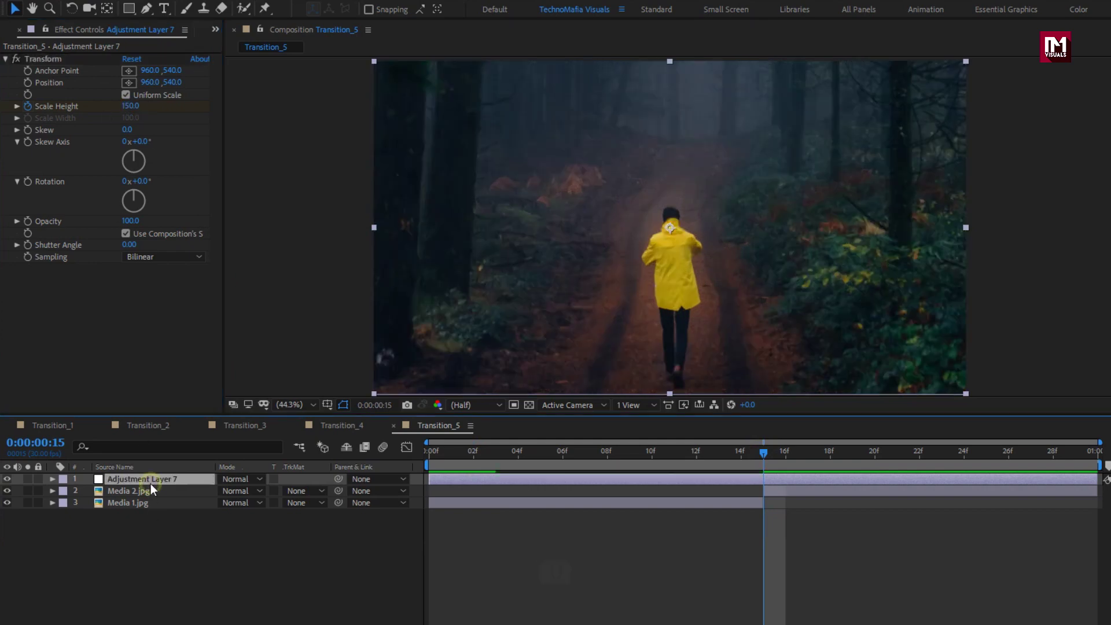
key("u")
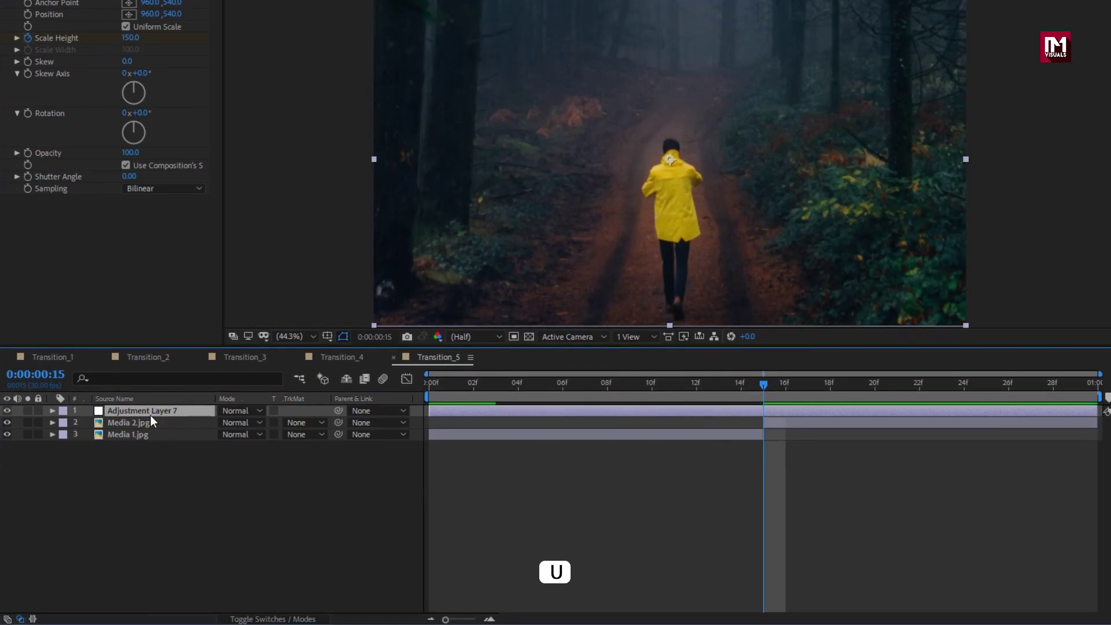
key("u")
left_click_drag(778, 431, 459, 454)
right_click(474, 436)
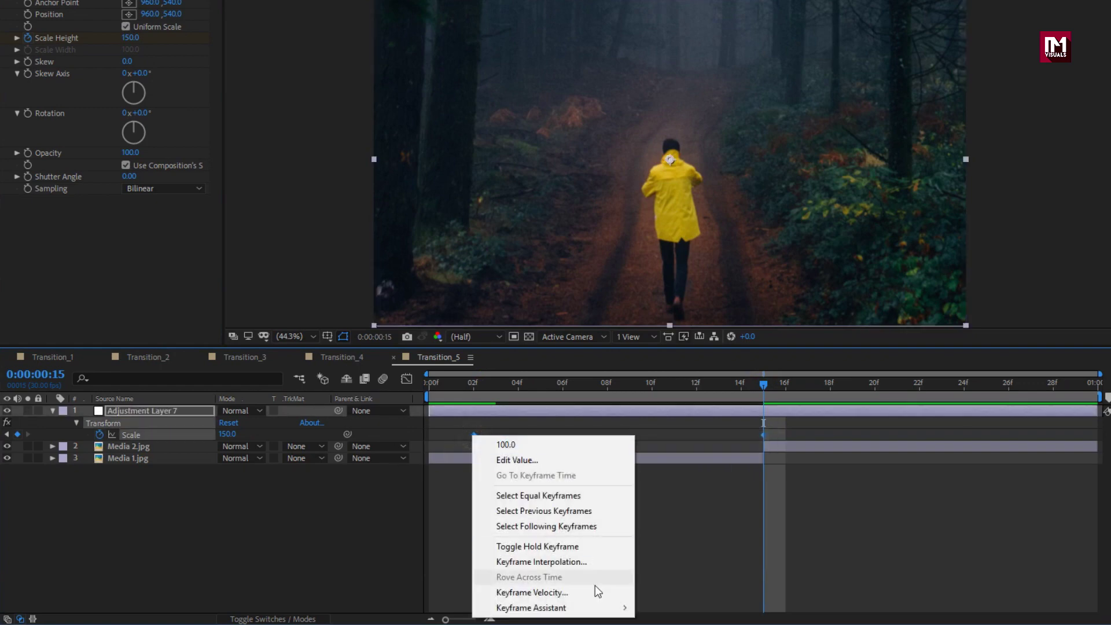
mouse_move(605, 607)
left_click(676, 515)
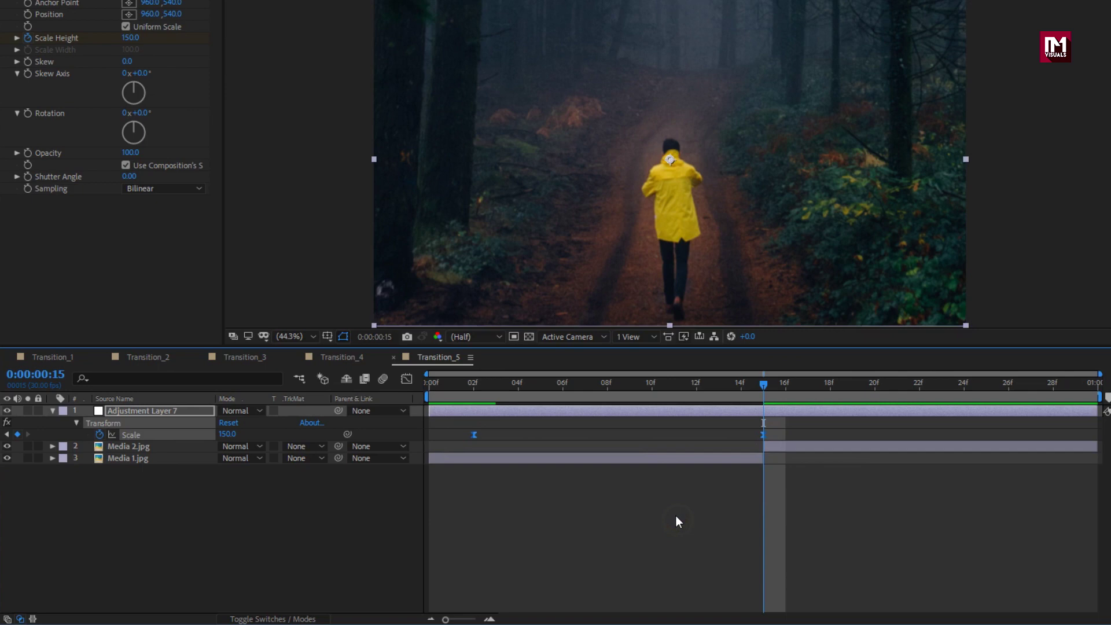
Reshape the Scale speed graph so the speed peaks right before the keyframe at 0:00:00:15
left_click(407, 379)
left_click(472, 579)
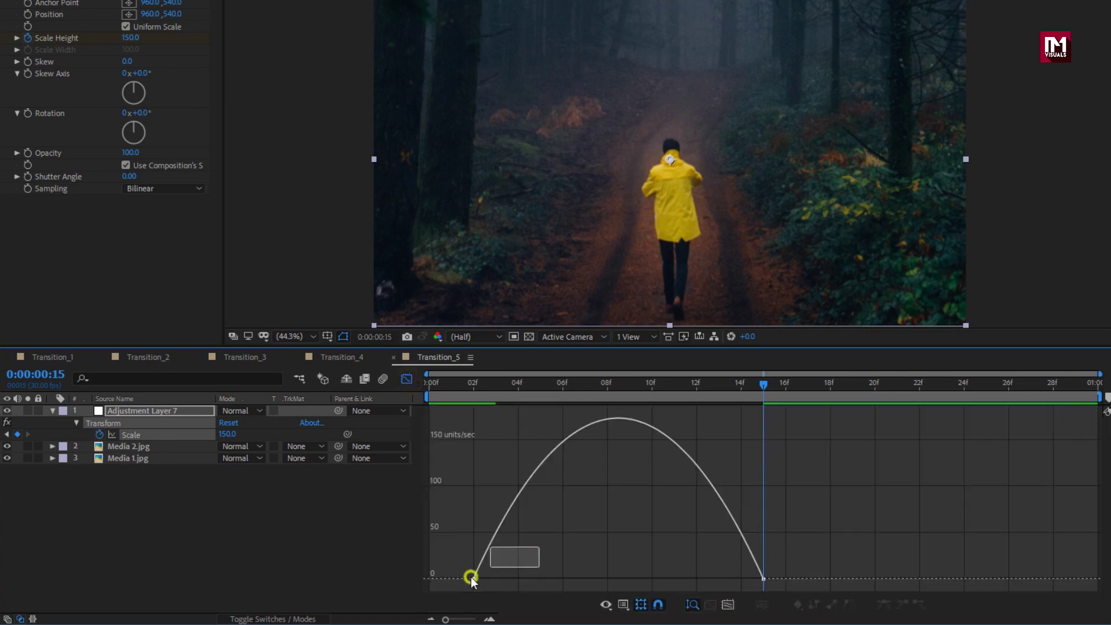
left_click_drag(521, 579, 618, 579)
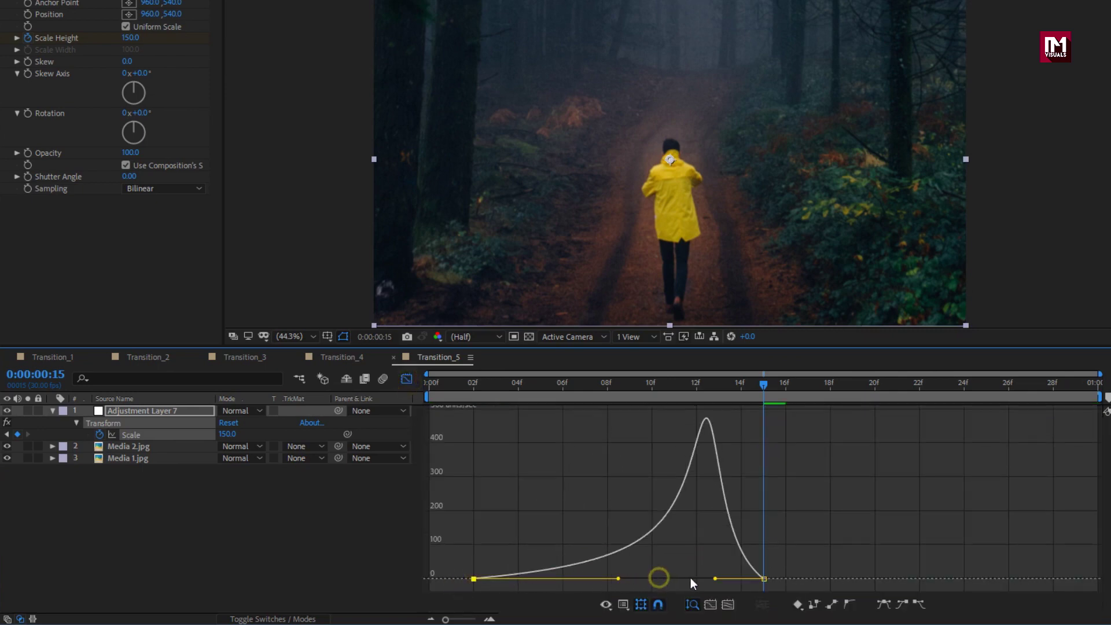
left_click_drag(715, 579, 760, 579)
left_click(407, 379)
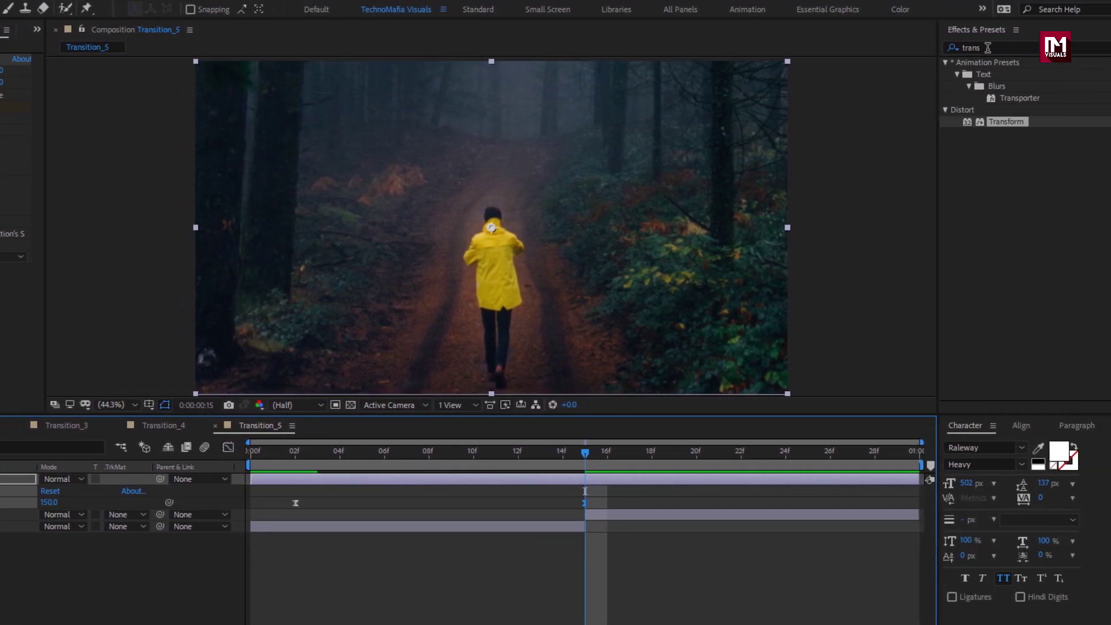
Apply Optics Compensation to the adjustment layer, keyframing Field Of View at 100 at 0:00:00:15 and enabling Reverse Lens Distortion
double_click(988, 48)
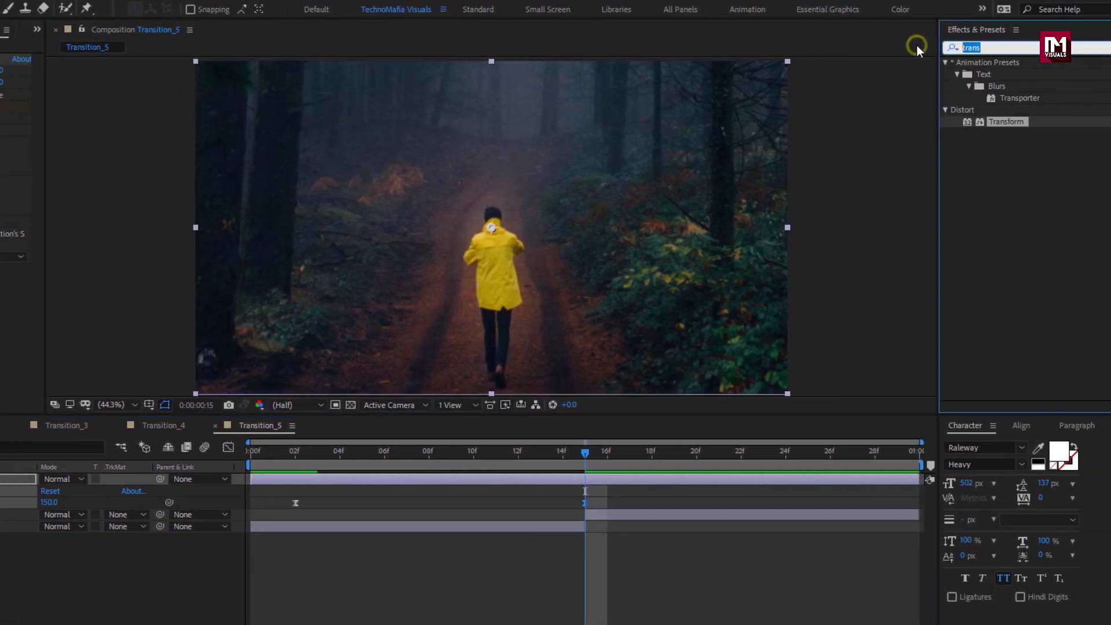
type("optic")
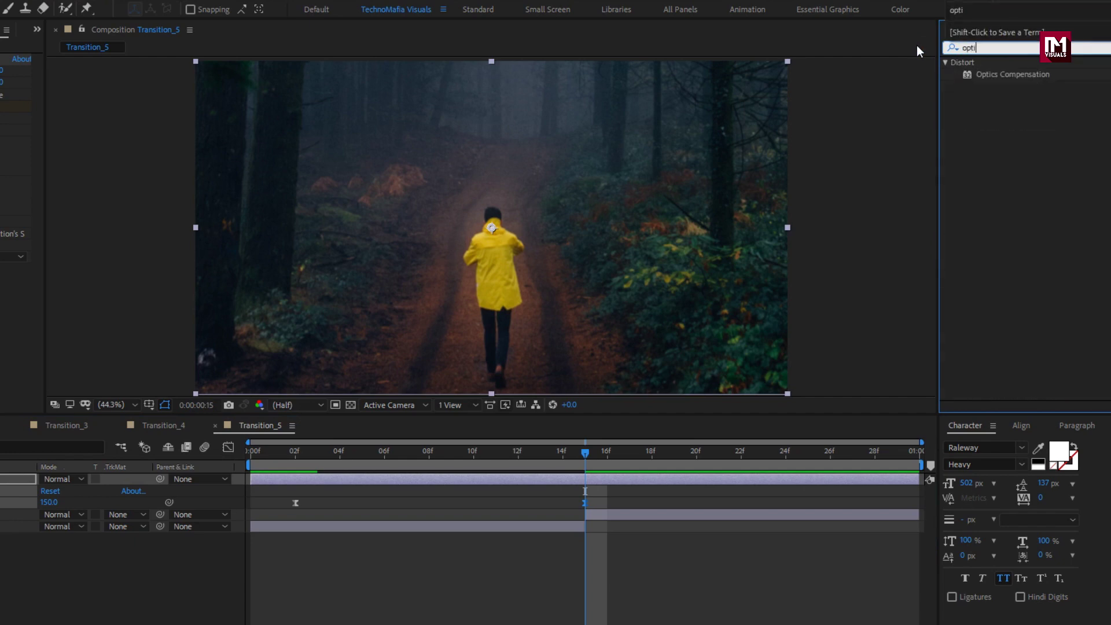
double_click(1005, 74)
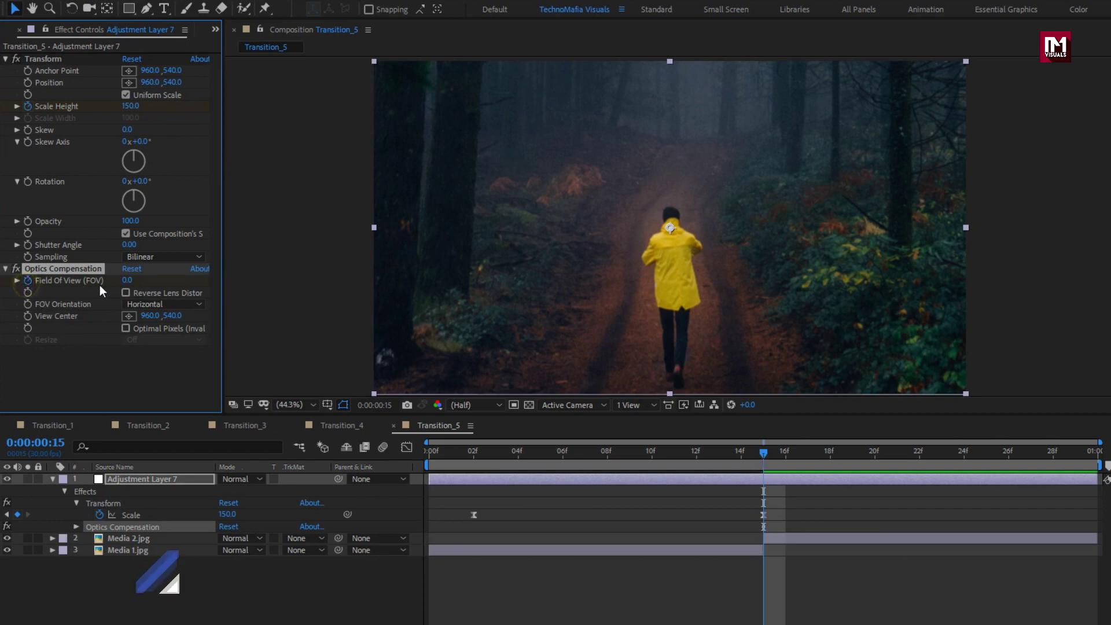
left_click(127, 280)
type("10")
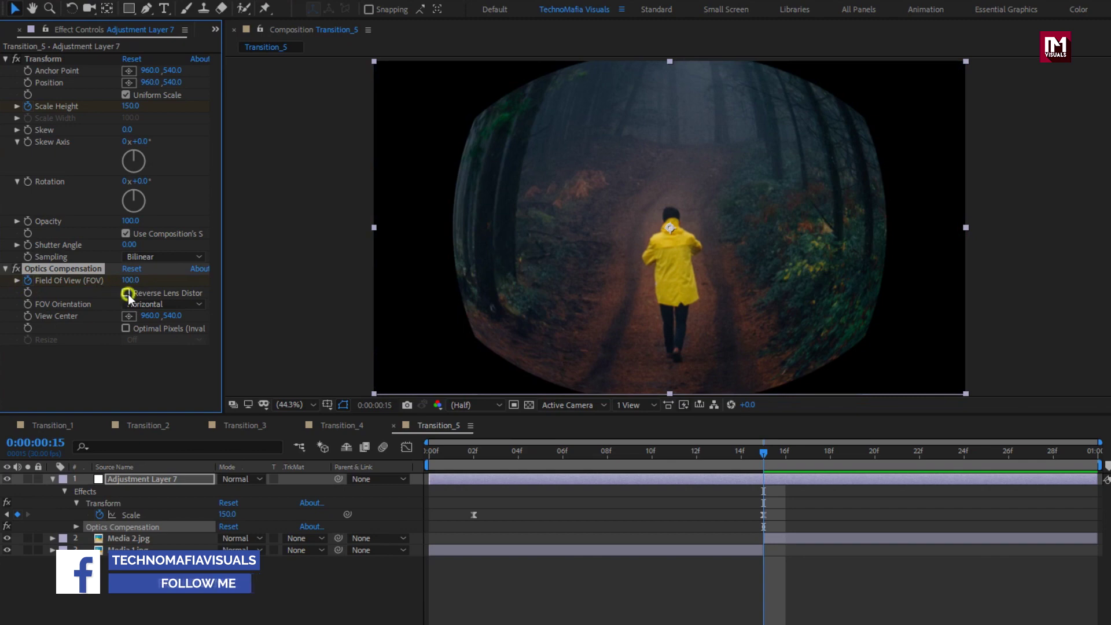
left_click(126, 293)
Set the Optics Compensation Field Of View to 0 at 0:00:00:02
left_click(470, 460)
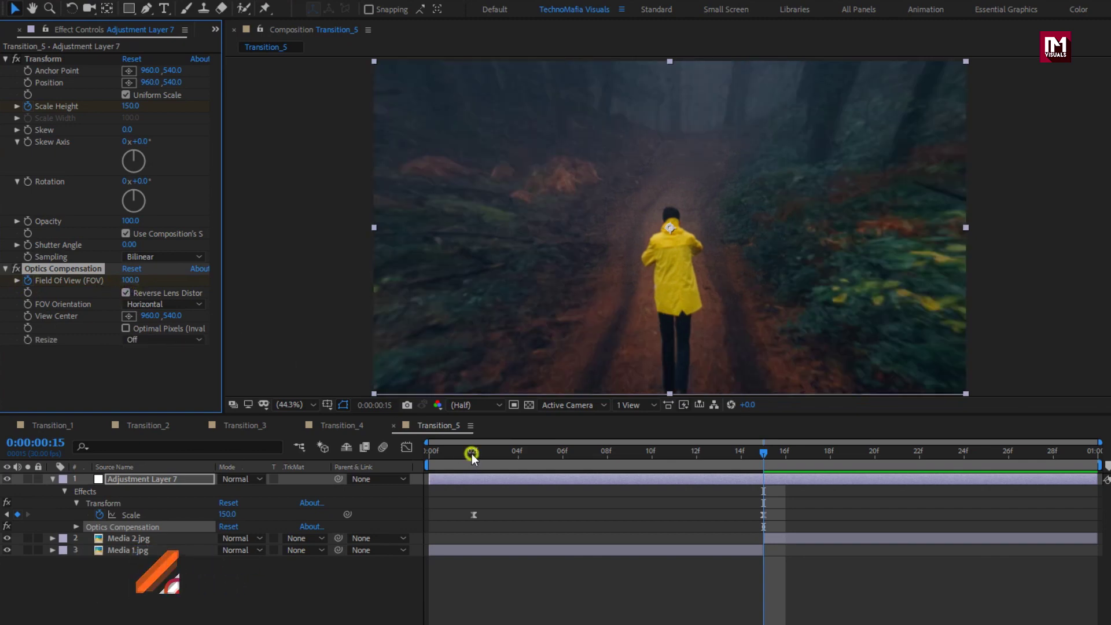
left_click(131, 281)
type("0")
key("Return")
Reveal the Field Of View keyframes on the adjustment layer and apply Easy Ease to both of them
key("u")
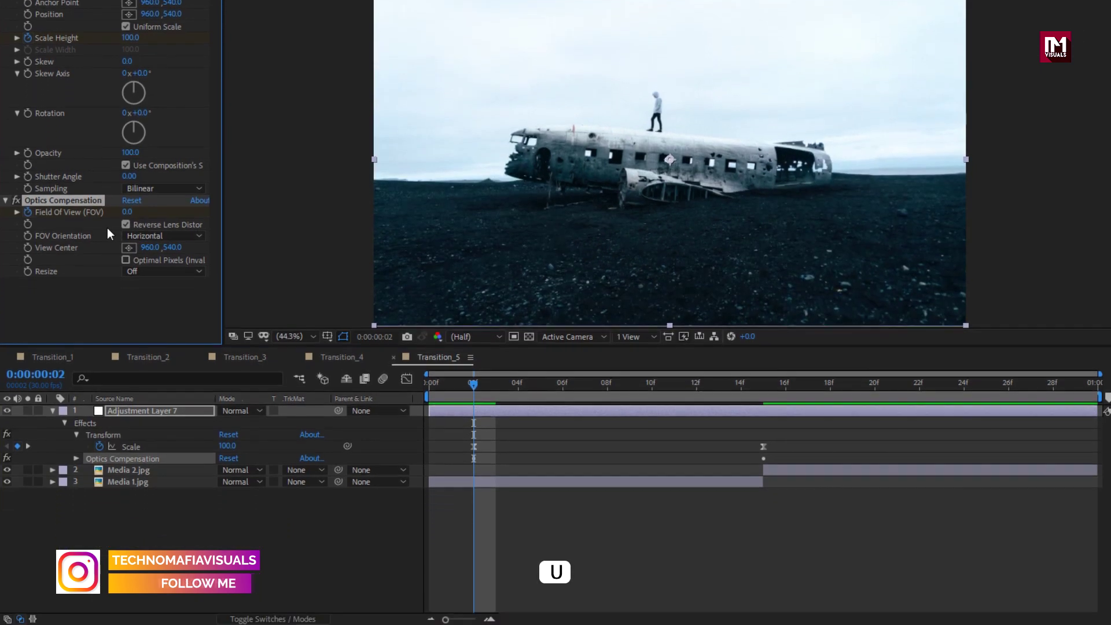
key("u")
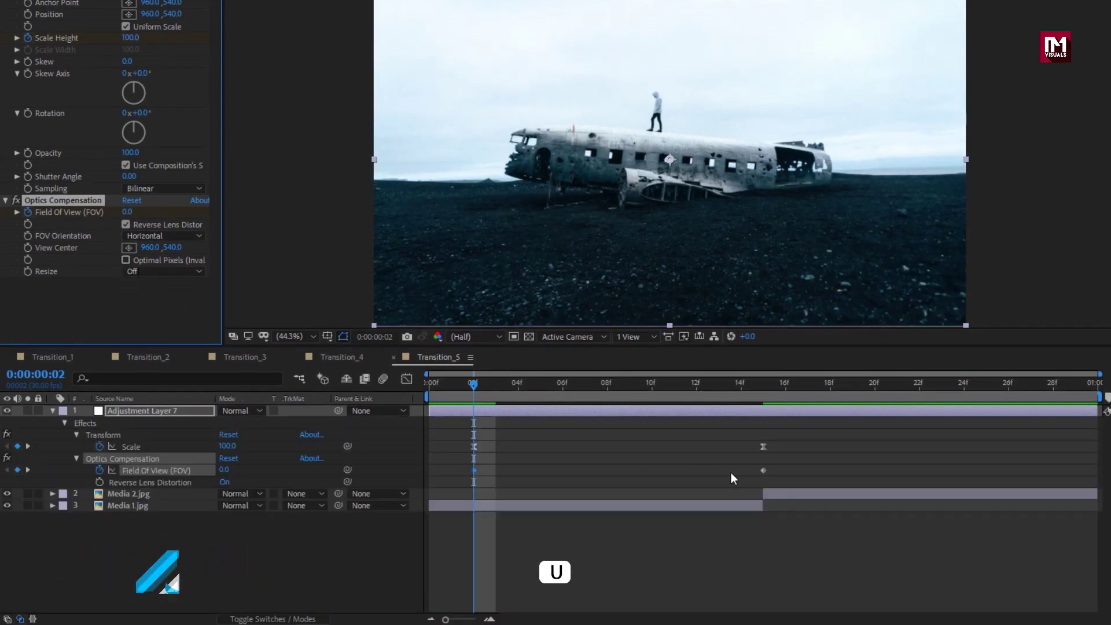
left_click_drag(777, 466, 477, 470)
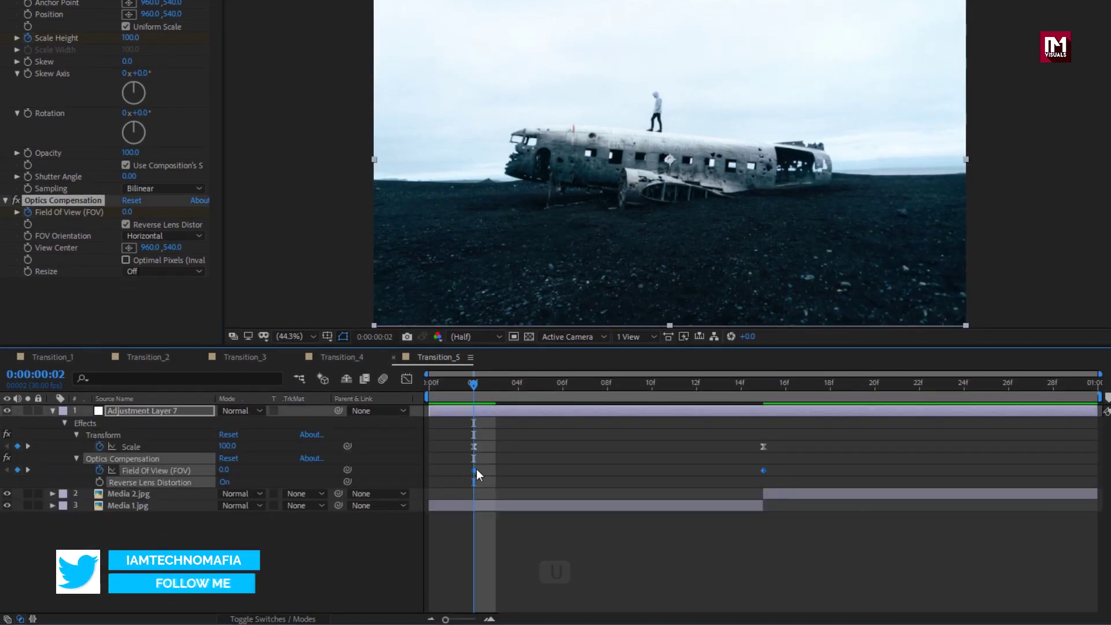
right_click(475, 470)
mouse_move(567, 461)
left_click(663, 507)
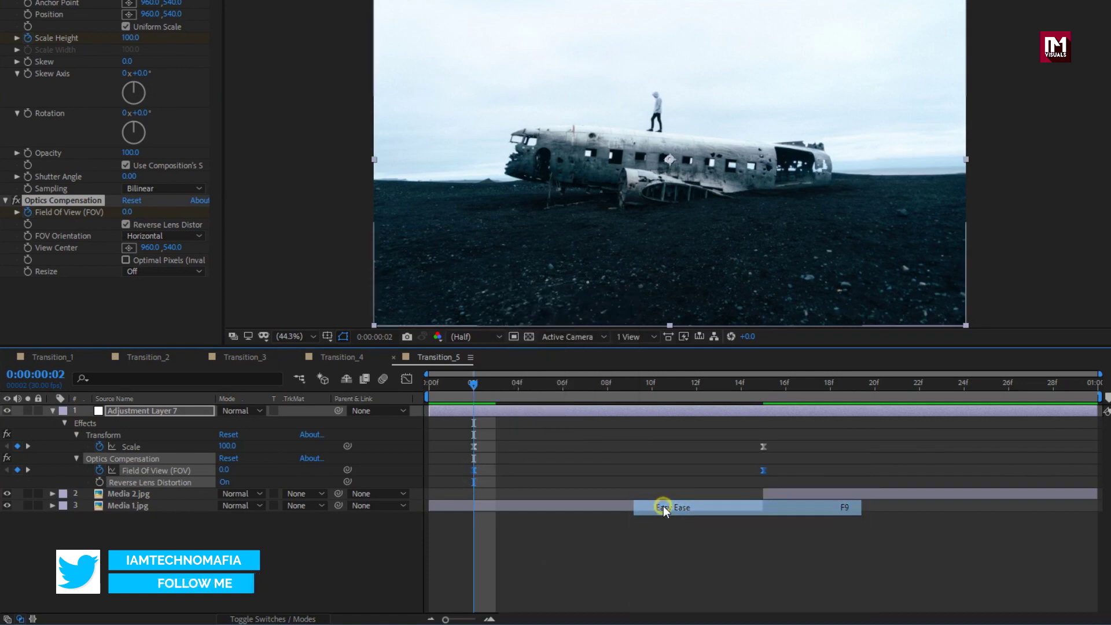
Reshape the Field Of View speed graph so the speed peaks right before the keyframe at 0:00:00:15
left_click(407, 379)
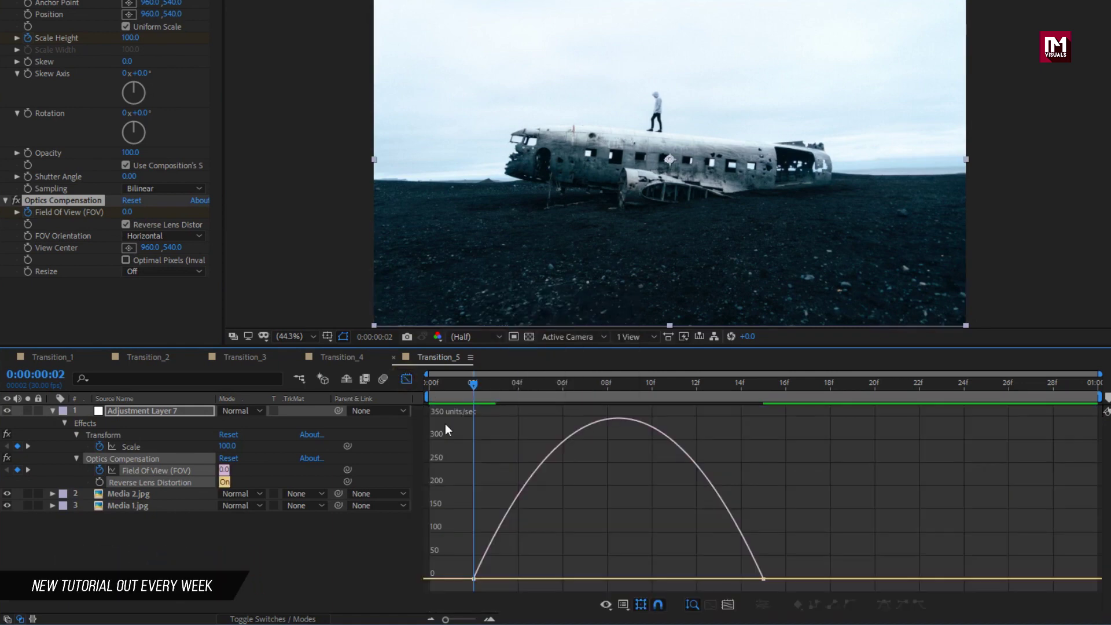
left_click_drag(536, 551, 452, 597)
left_click_drag(522, 579, 618, 579)
left_click_drag(715, 579, 777, 578)
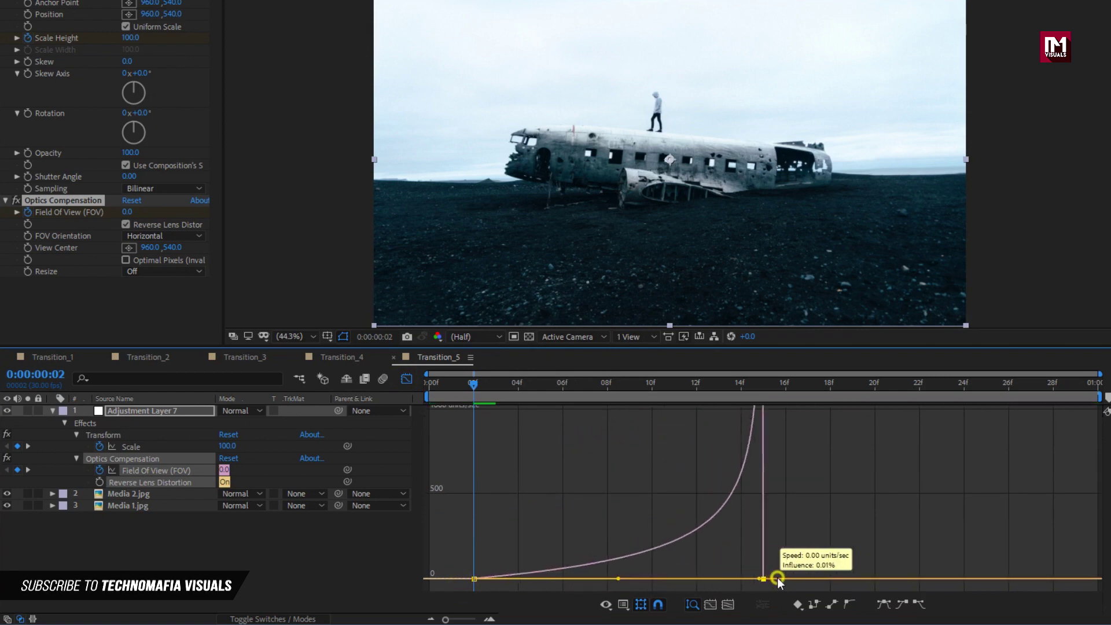
left_click(409, 382)
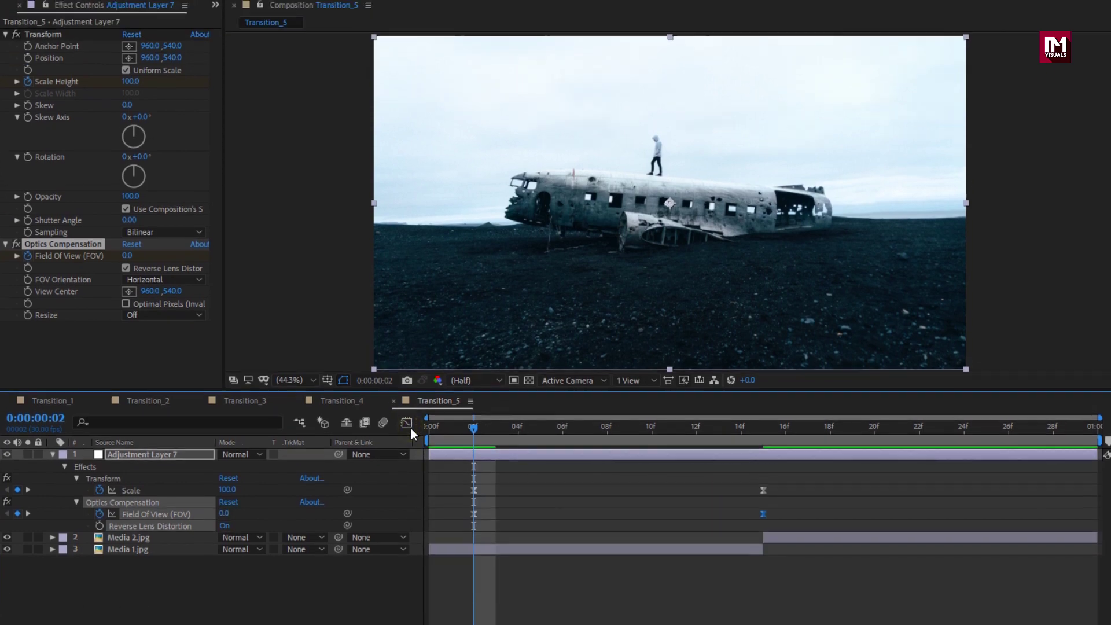
Collapse the first adjustment layer's properties and trim its end to 0:00:00:15
left_click(51, 480)
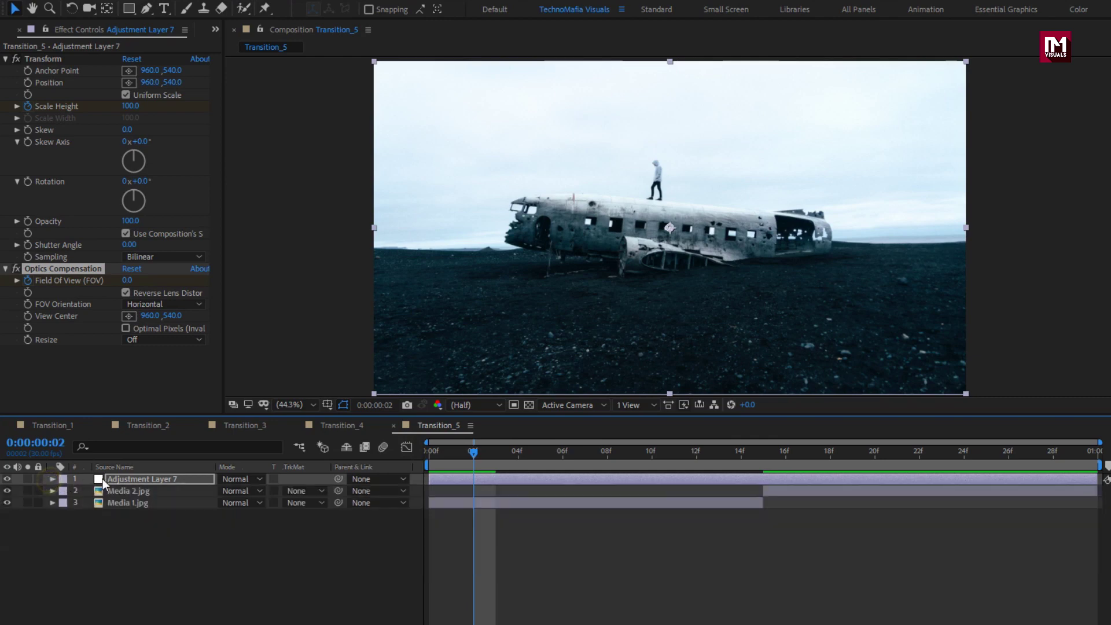
left_click(123, 478)
left_click(762, 453)
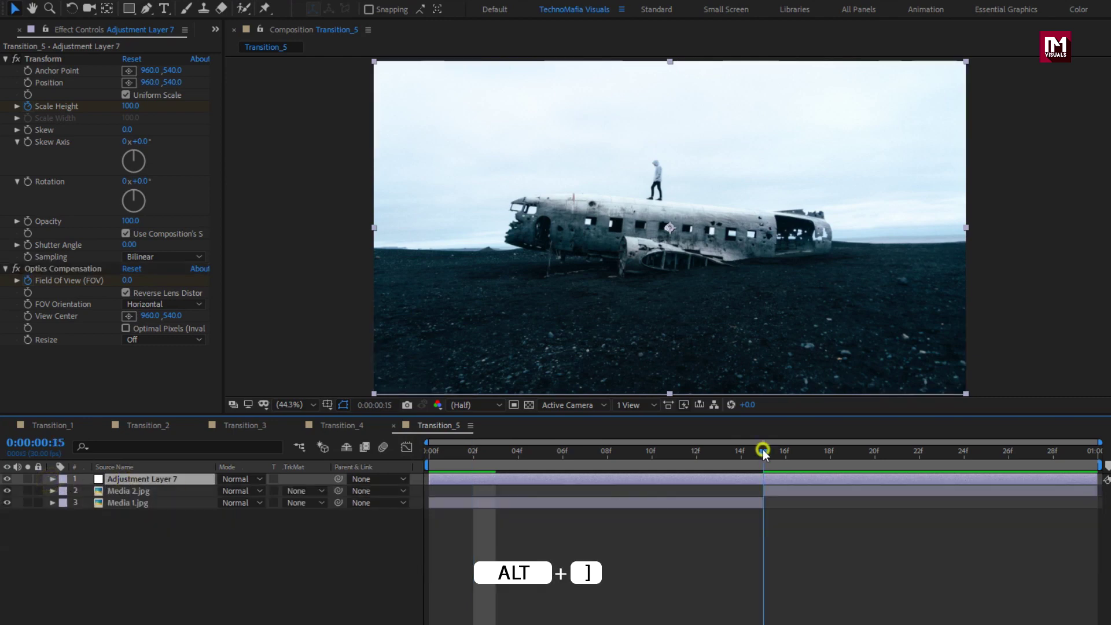
left_click_drag(1101, 478, 765, 481)
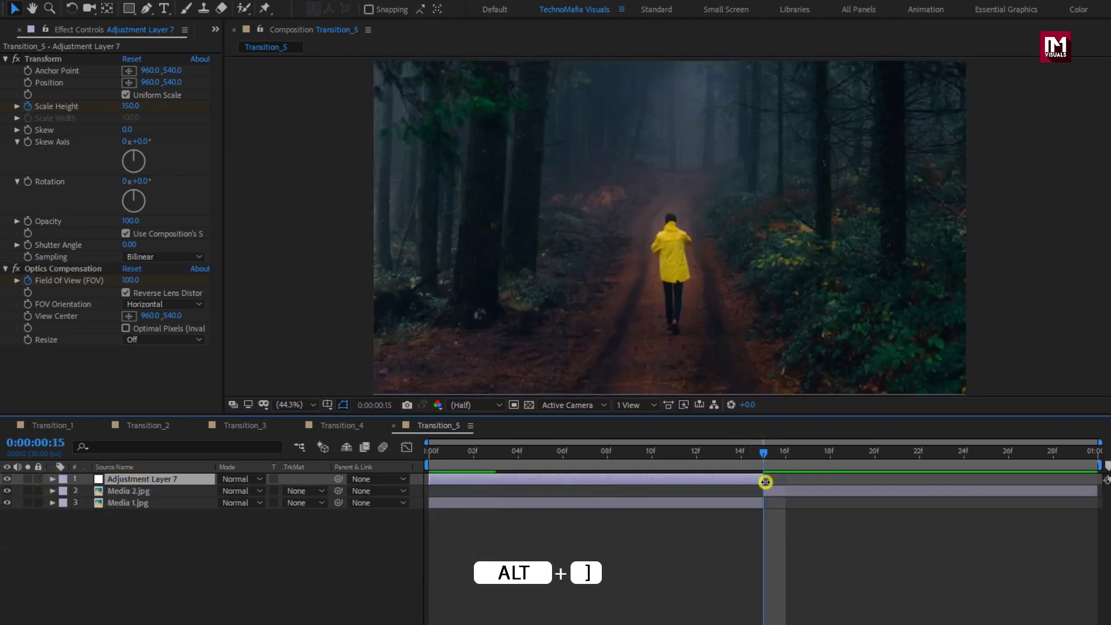
Add a second adjustment layer on top and trim its start to 0:00:00:15
right_click(203, 547)
mouse_move(247, 395)
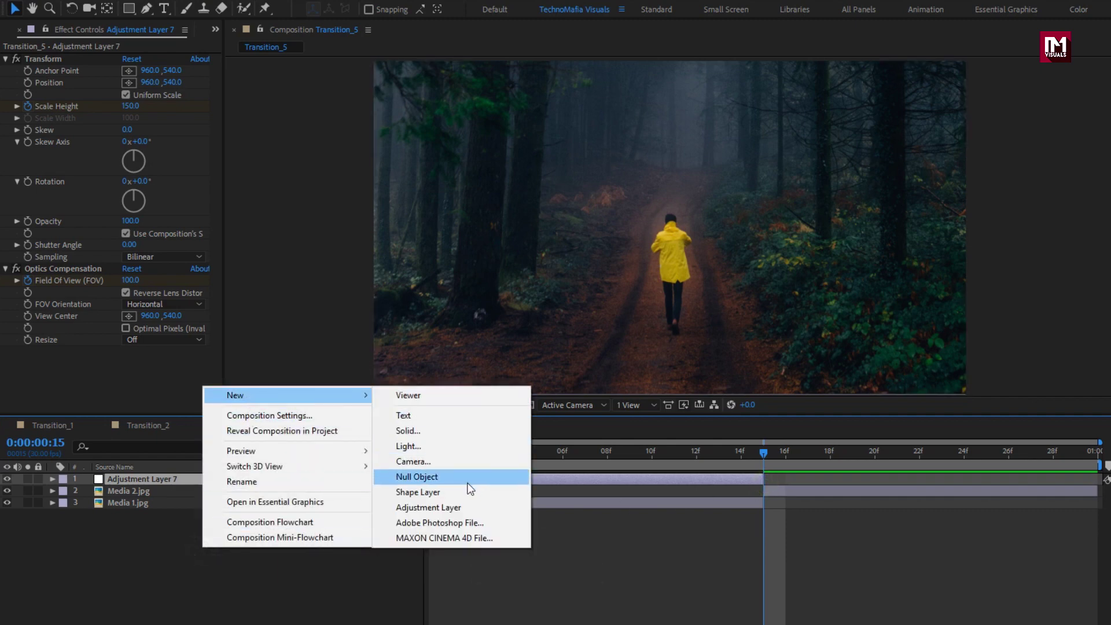
left_click(466, 506)
key("alt+bracketleft")
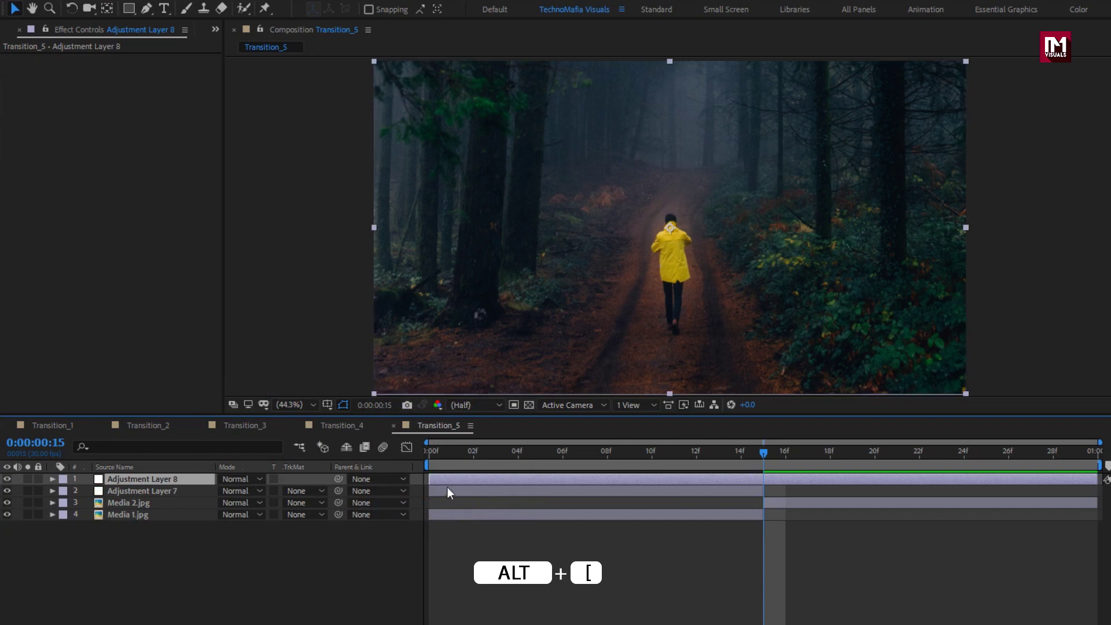
left_click_drag(428, 476, 767, 475)
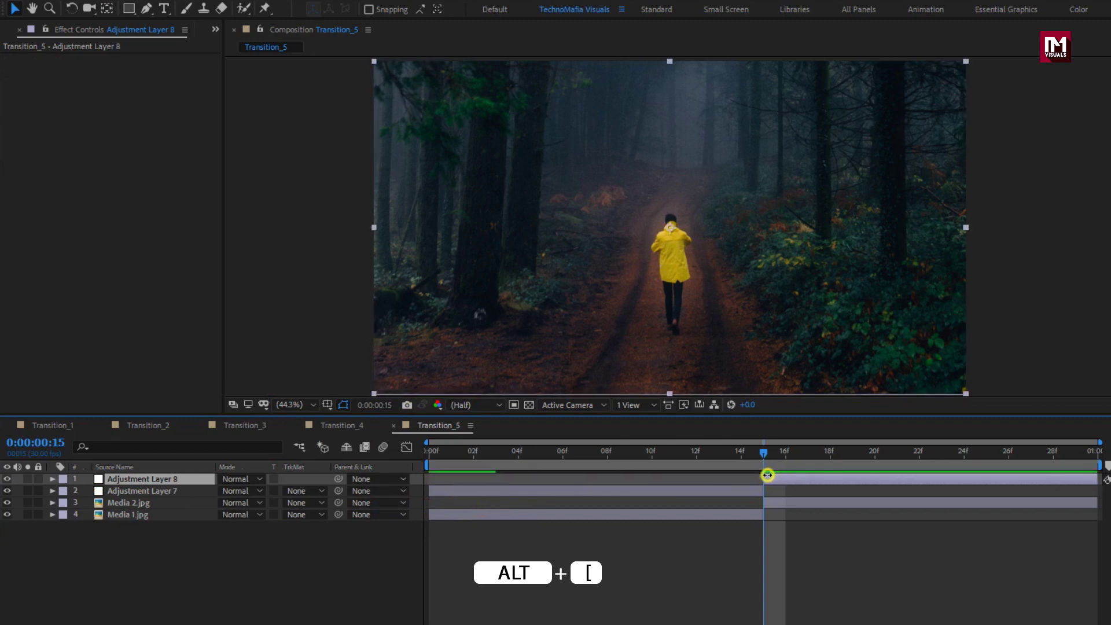
Apply Motion Tile to the new adjustment layer with Output Width and Output Height at 200 and Mirror Edges enabled
left_click(874, 452)
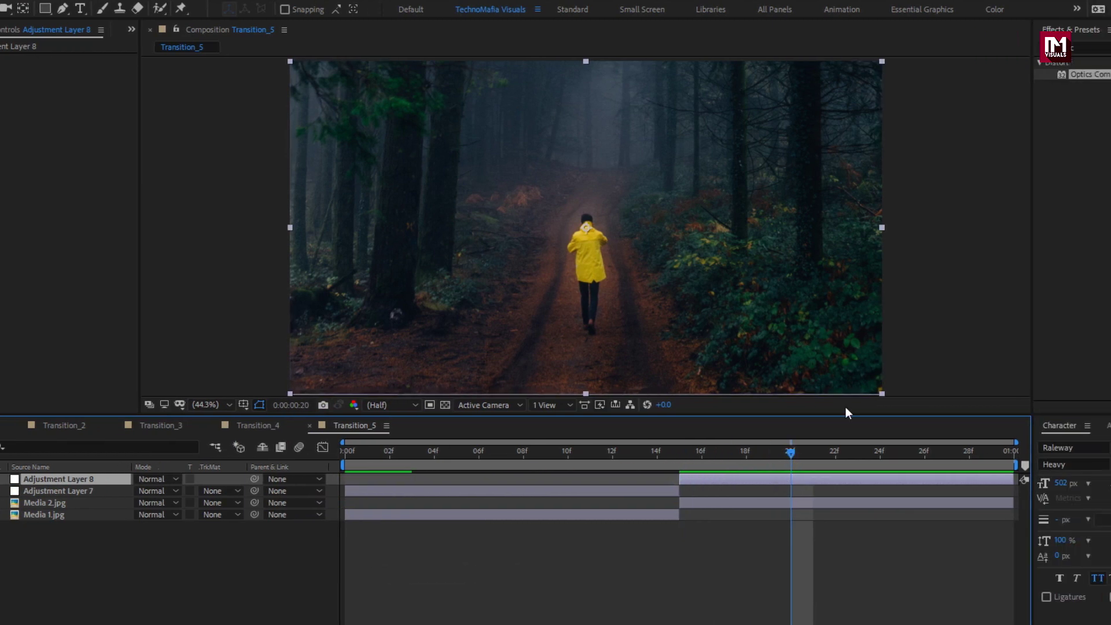
left_click(965, 48)
type("mot")
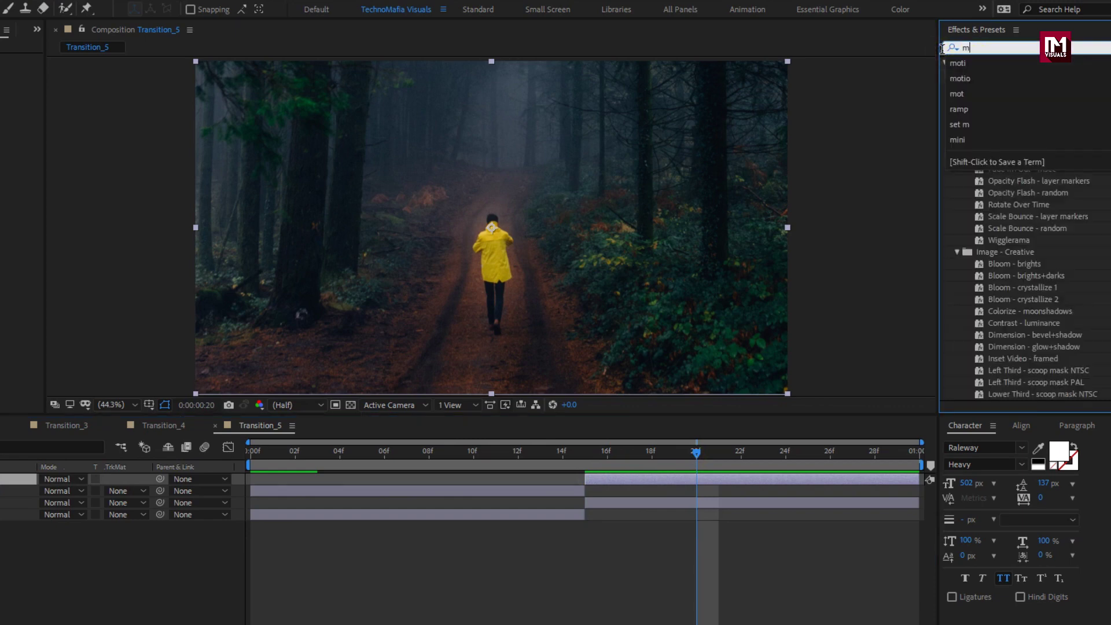
double_click(981, 137)
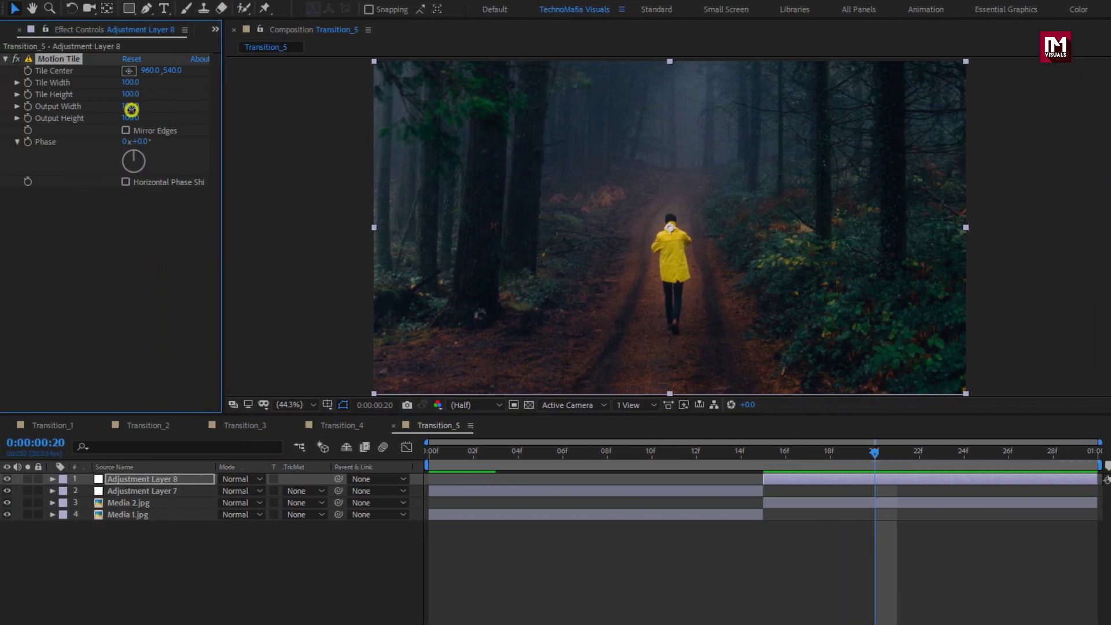
type("200")
key("Return")
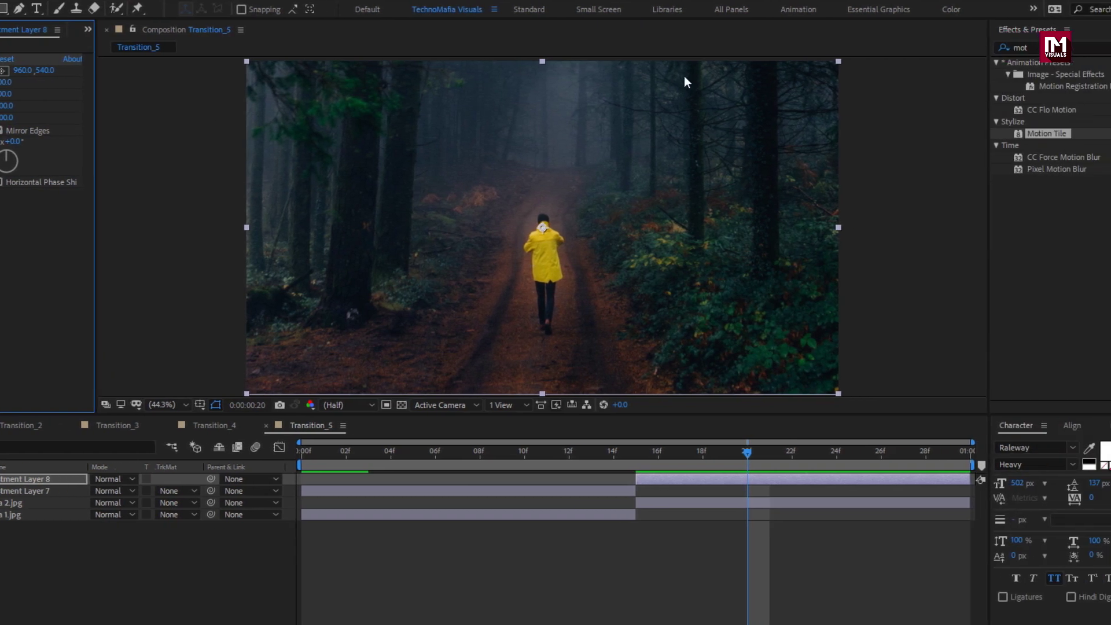
Apply the Distort Transform effect to the second adjustment layer below its Motion Tile effect
left_click(973, 48)
type("tra")
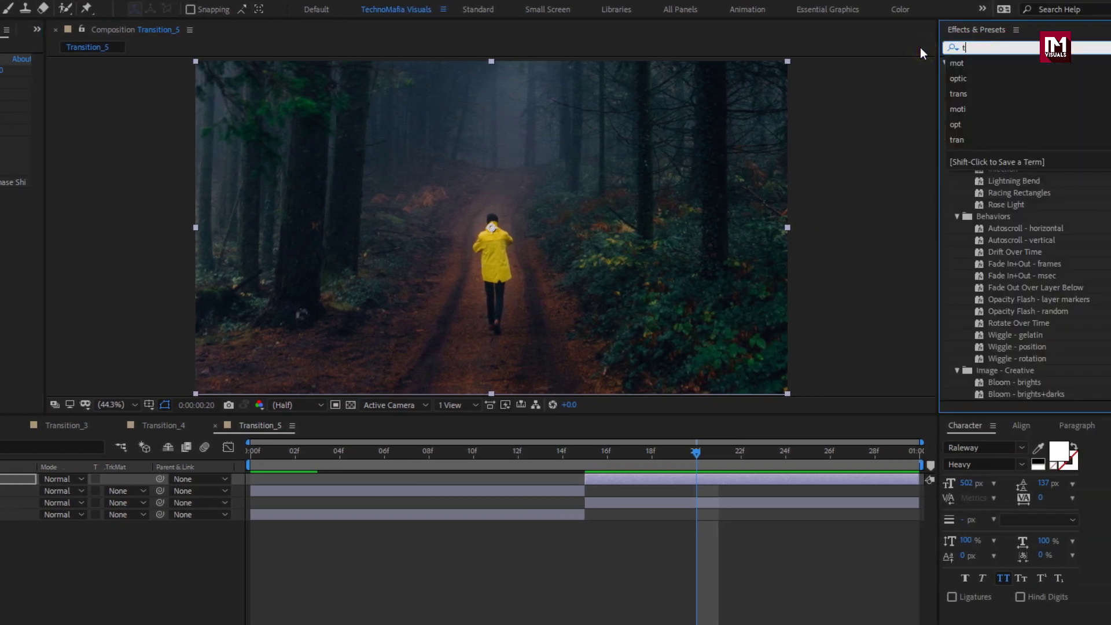
type("n")
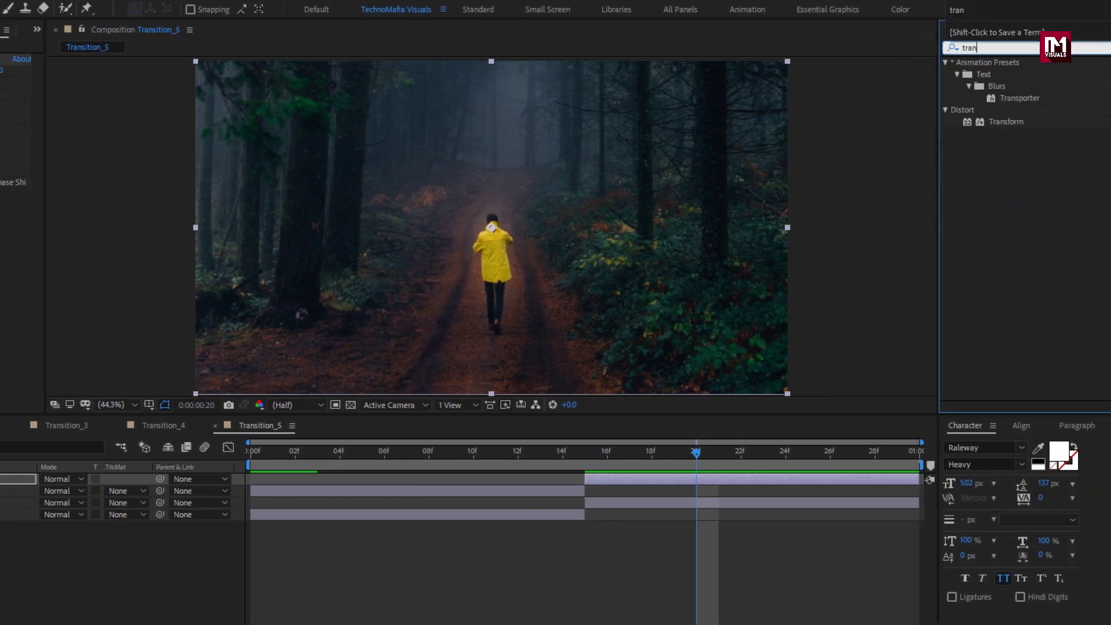
double_click(995, 122)
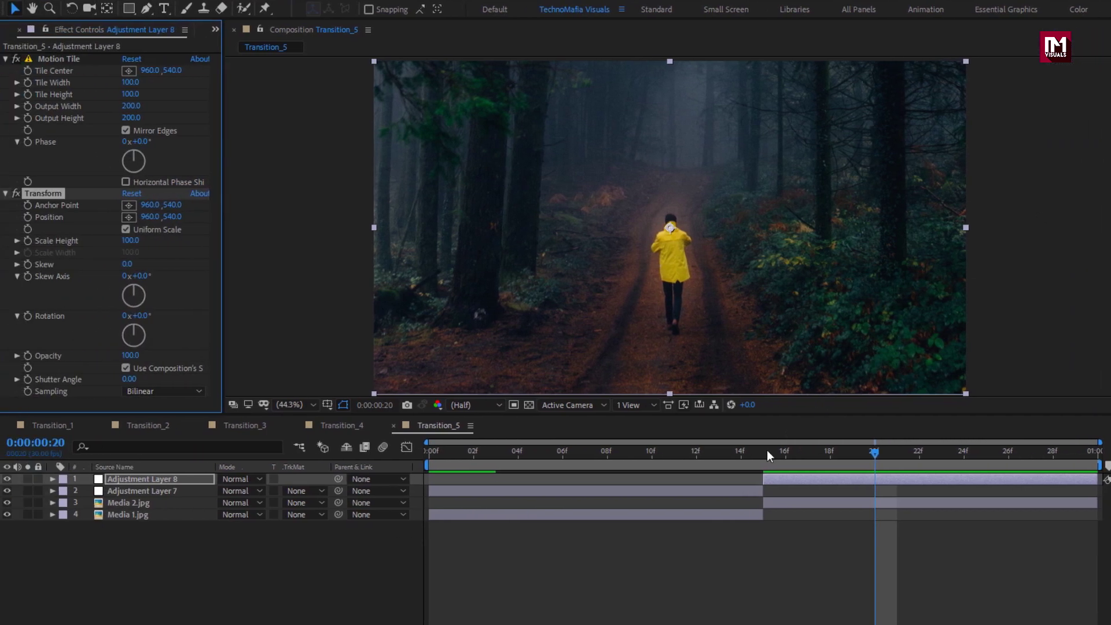
Animate the Transform effect's Scale Height from 50 at 0:00:00:15 to 100 at 0:00:00:28
left_click(655, 451)
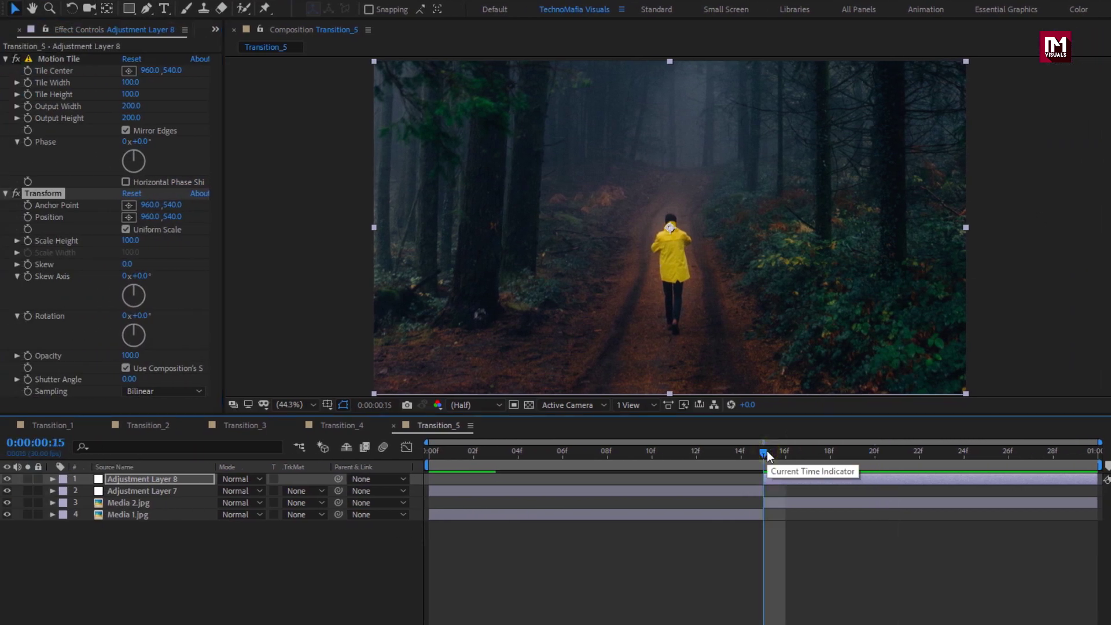
left_click(26, 243)
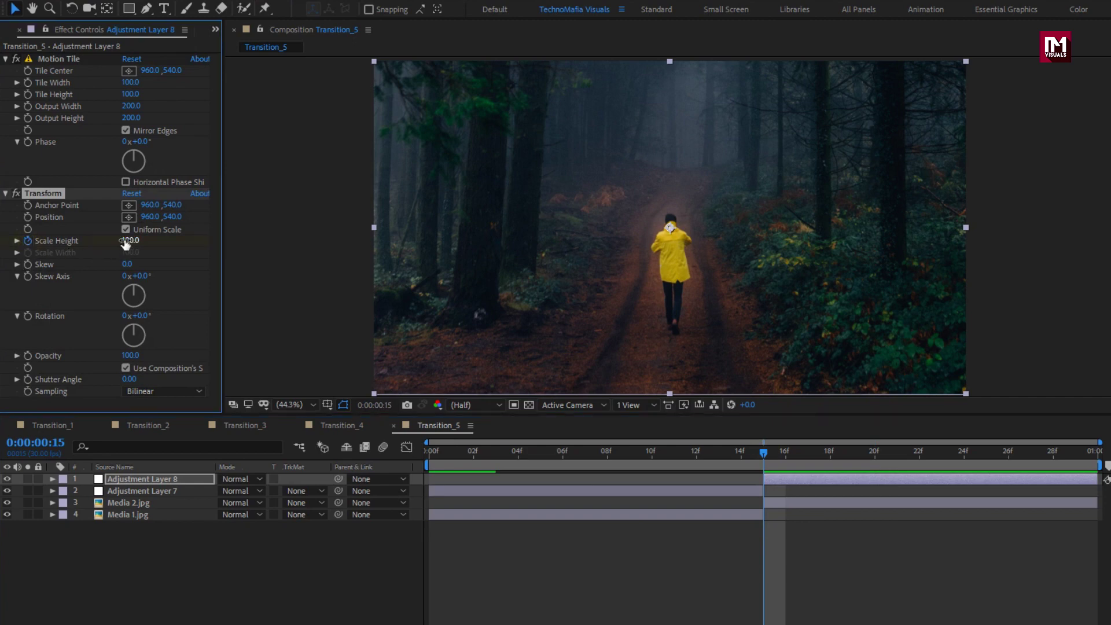
type("50")
key("Return")
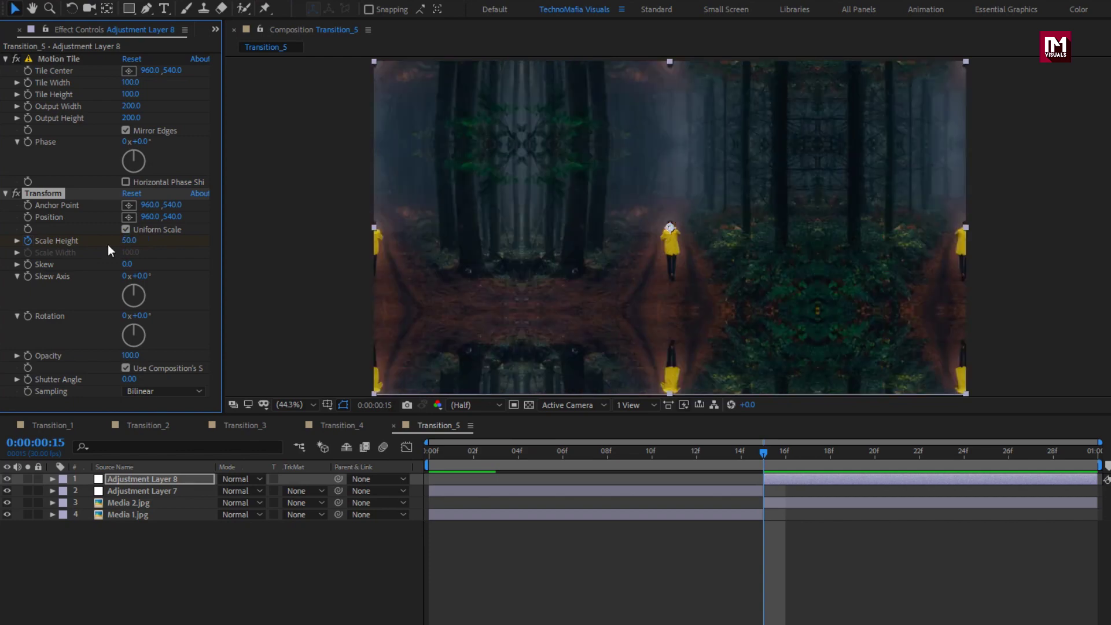
left_click(1052, 452)
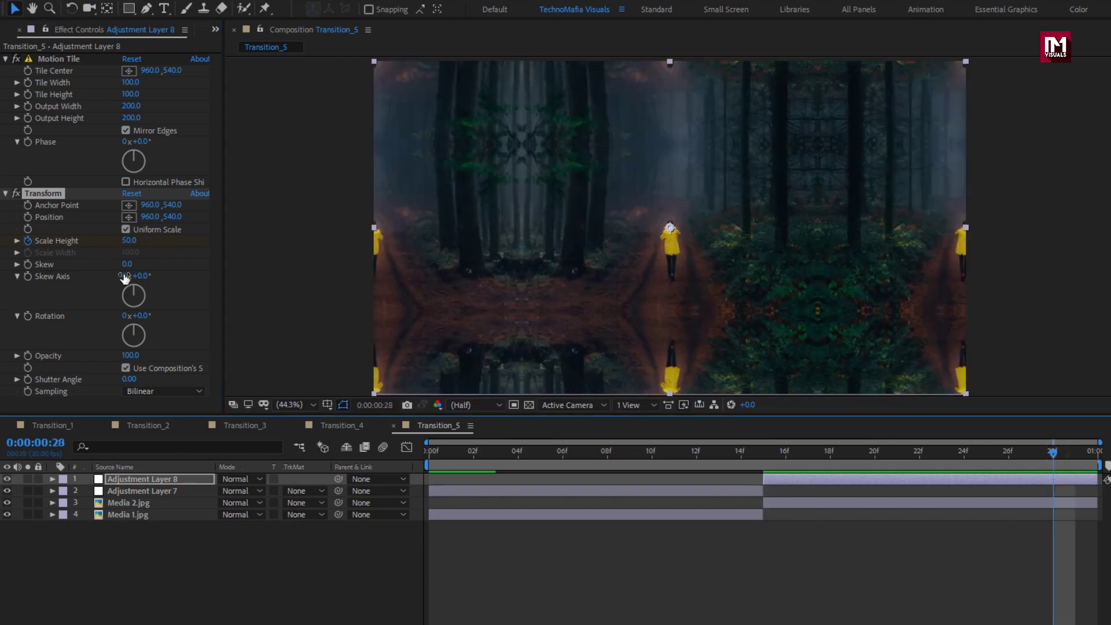
left_click(130, 240)
type("100")
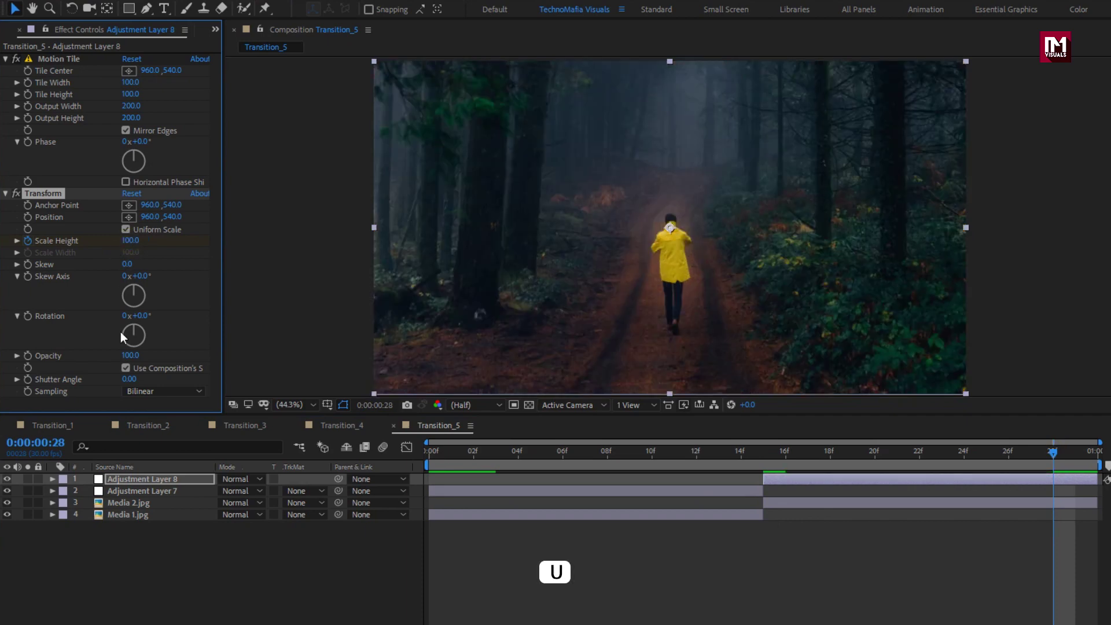
Reveal the second adjustment layer's Scale keyframes and apply Easy Ease to both of them
left_click(132, 480)
key("u")
left_click_drag(1071, 435, 760, 441)
right_click(762, 437)
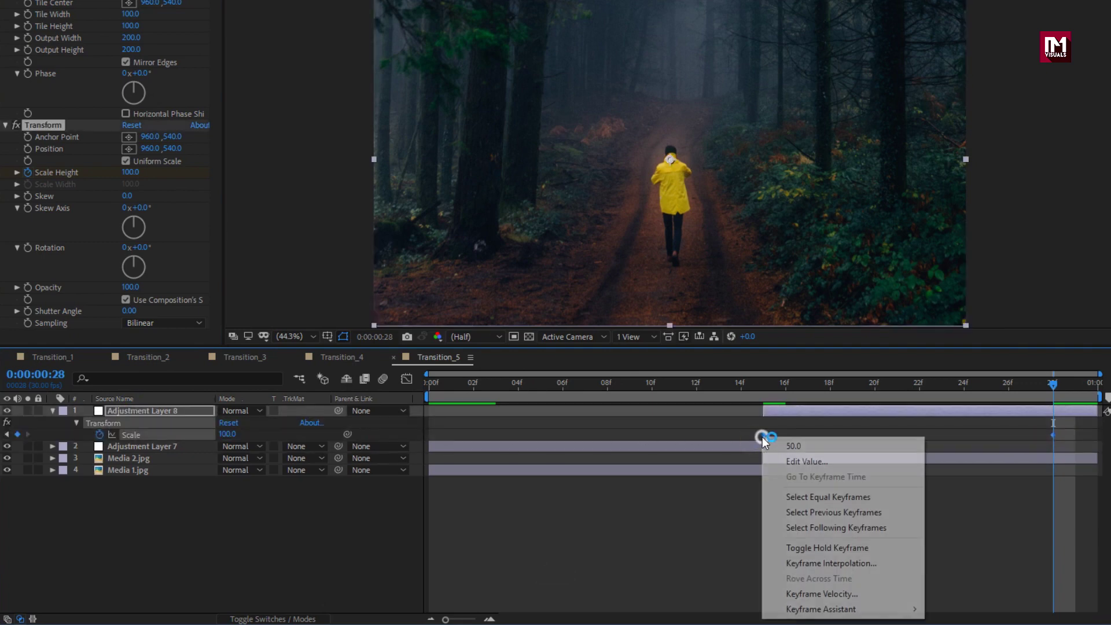
mouse_move(894, 612)
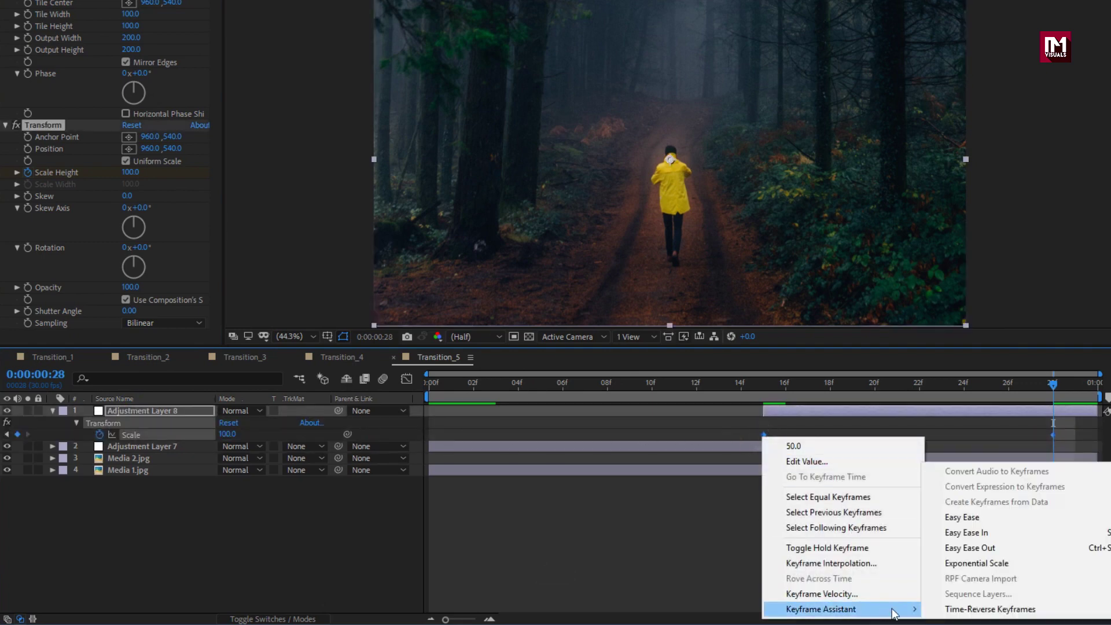
left_click(944, 518)
Adjust the second adjustment layer's Scale speed curve between 0:00:00:15 and 0:00:00:28 in the graph editor
left_click(405, 380)
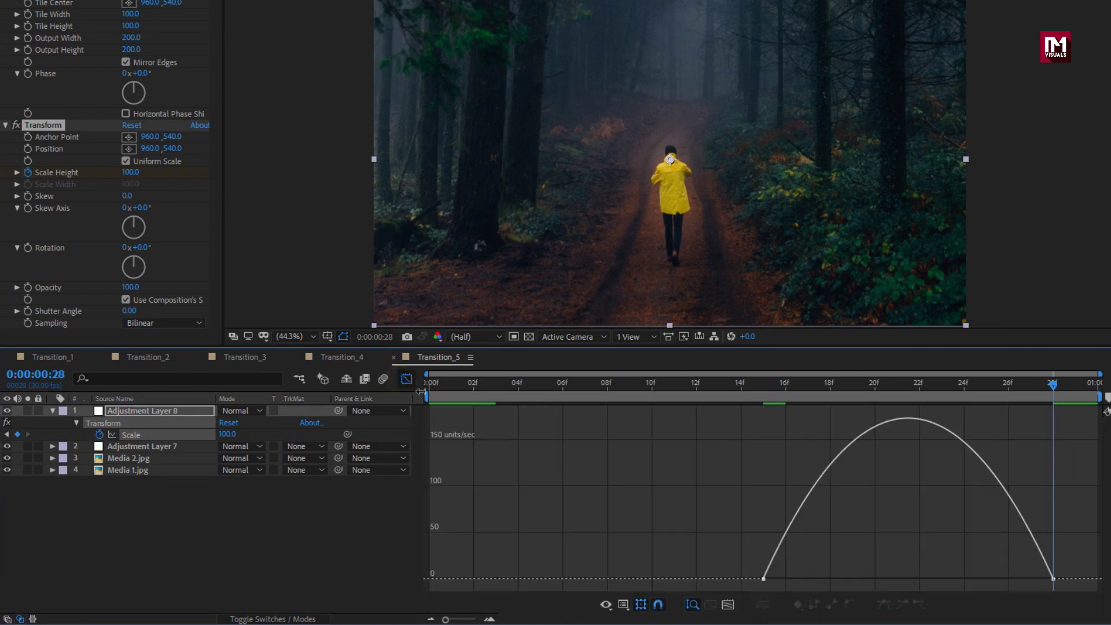
left_click_drag(1074, 559, 753, 577)
left_click(405, 385)
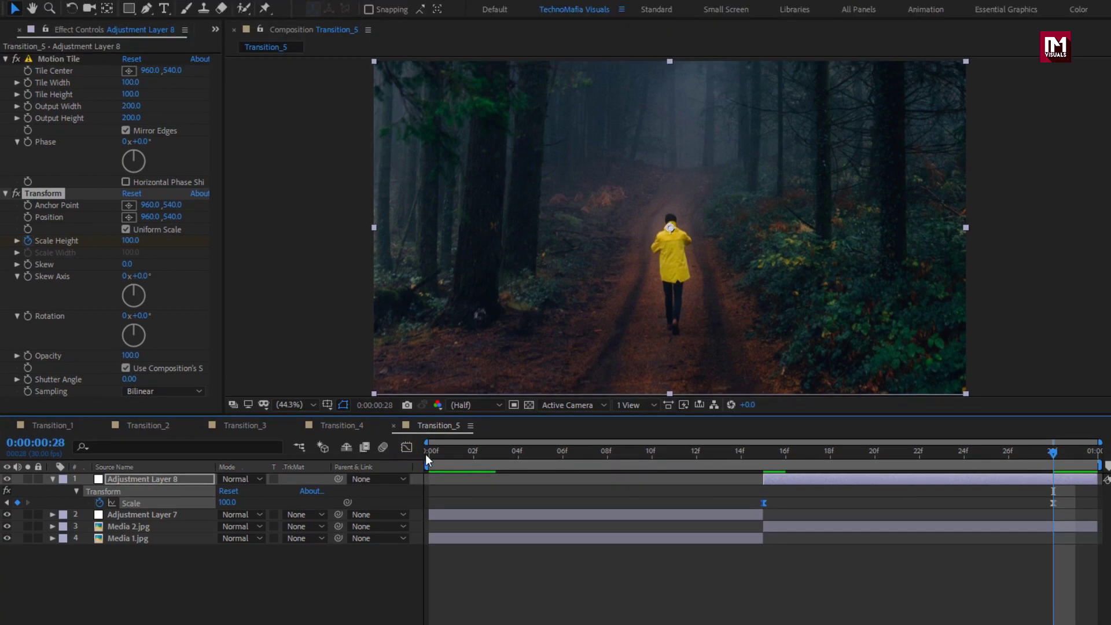
Preview the Transition_5 composition from its first frame
left_click(429, 386)
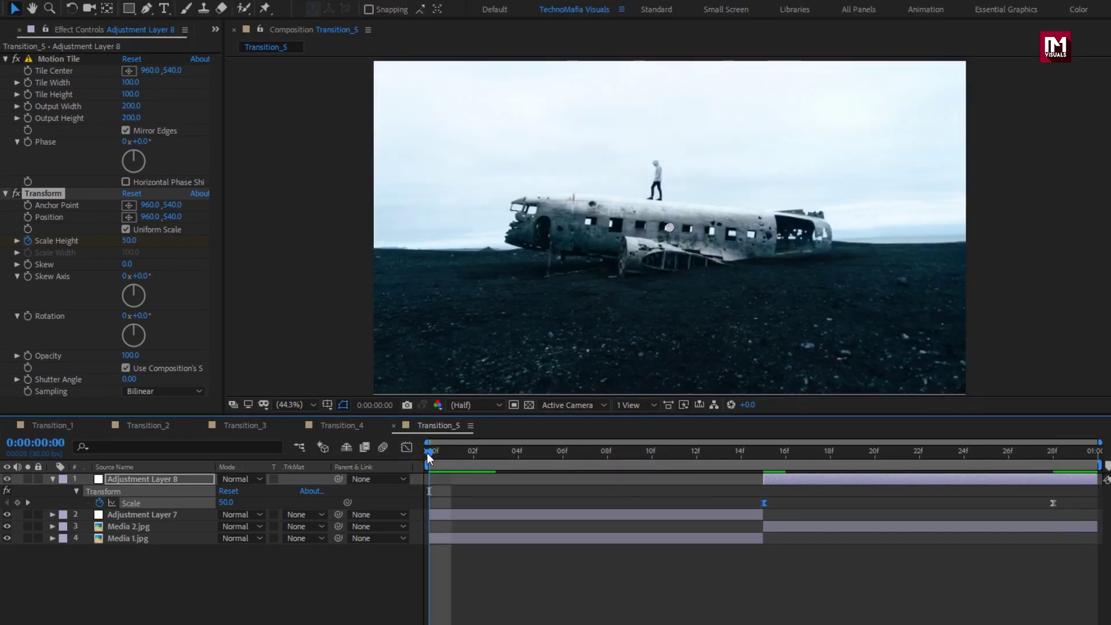
key("space")
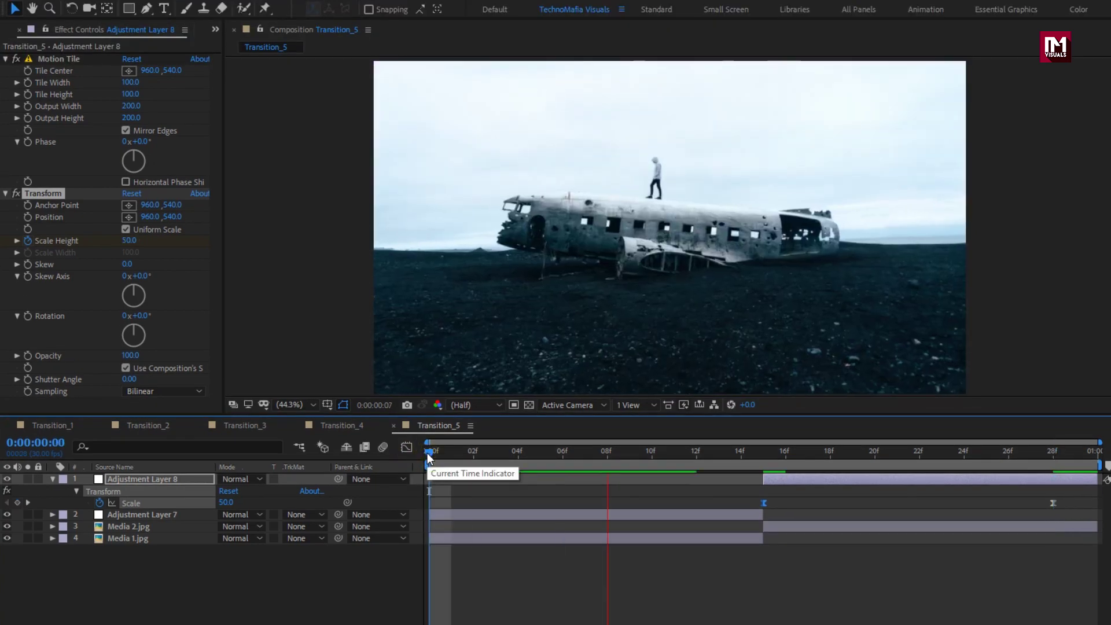